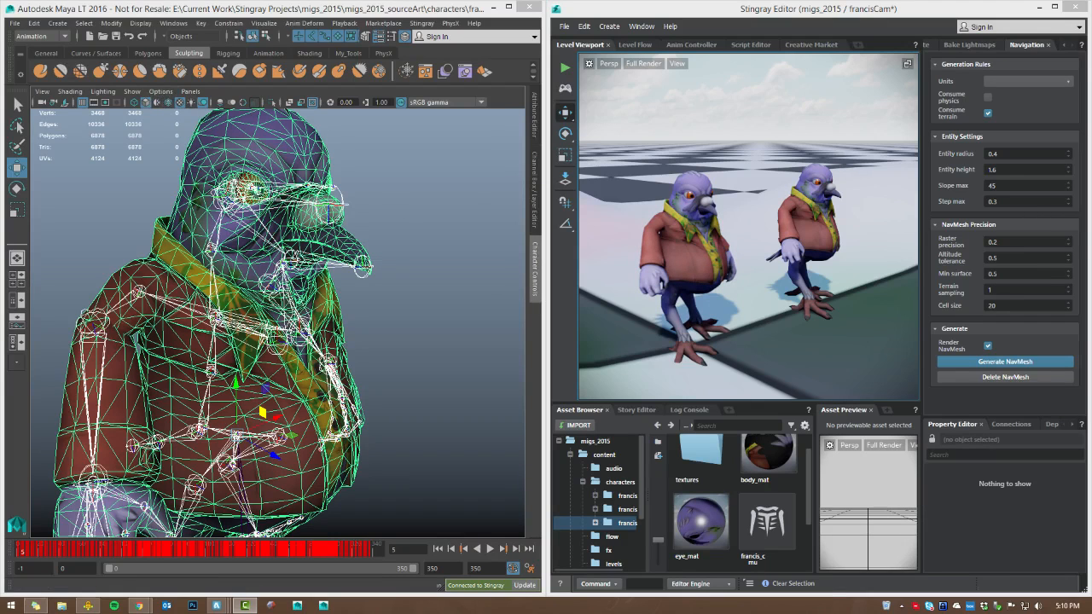
Step: Open the Game Exporter, enlarge it to review the full list of animation clips, and close it
click(14, 23)
mouse_move(47, 189)
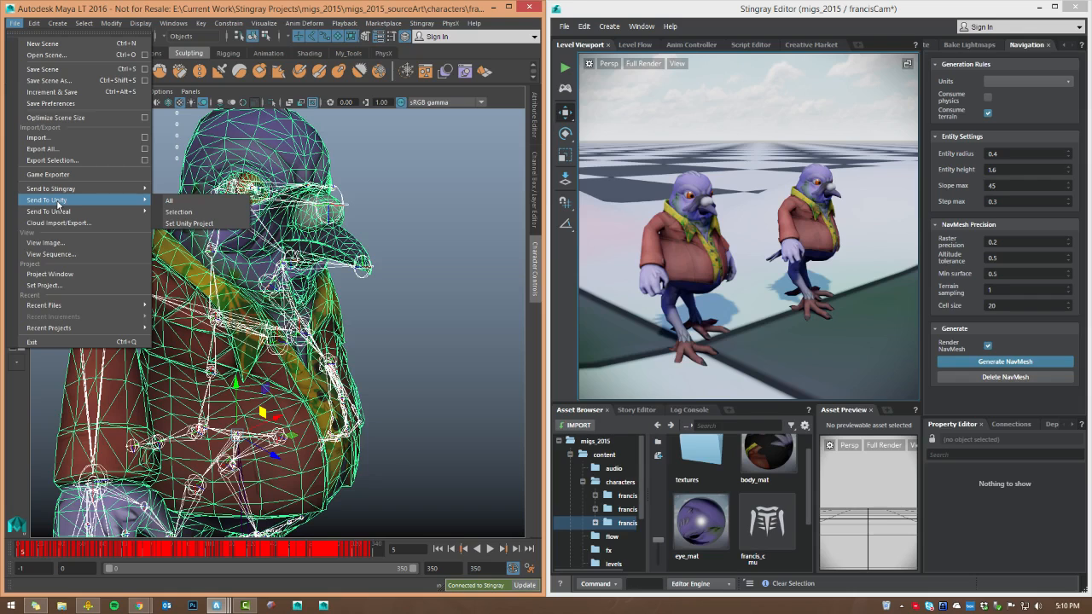
click(52, 175)
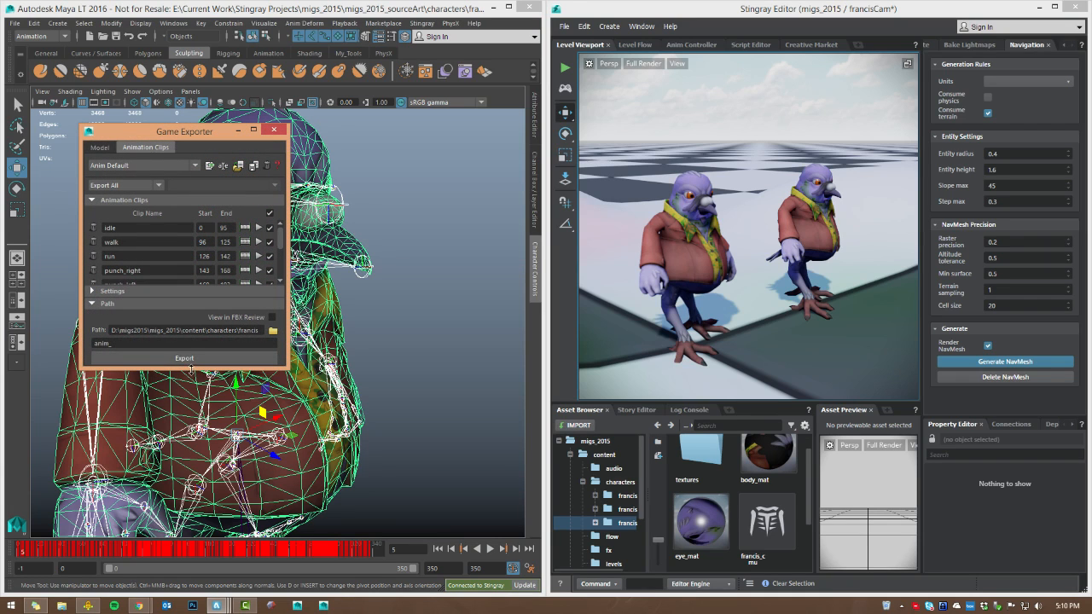
drag(191, 369, 188, 474)
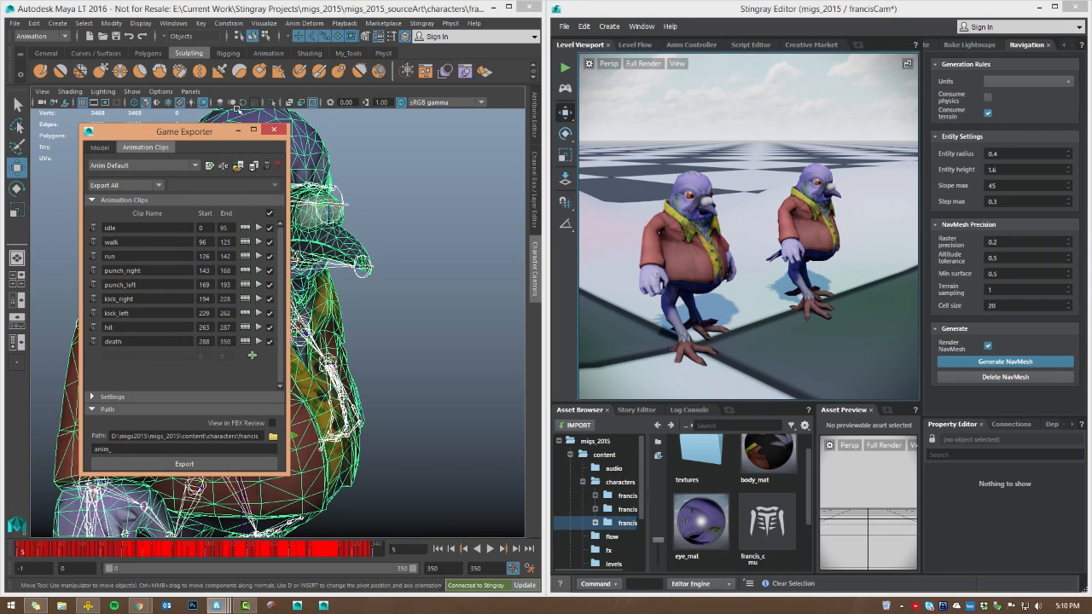
click(273, 131)
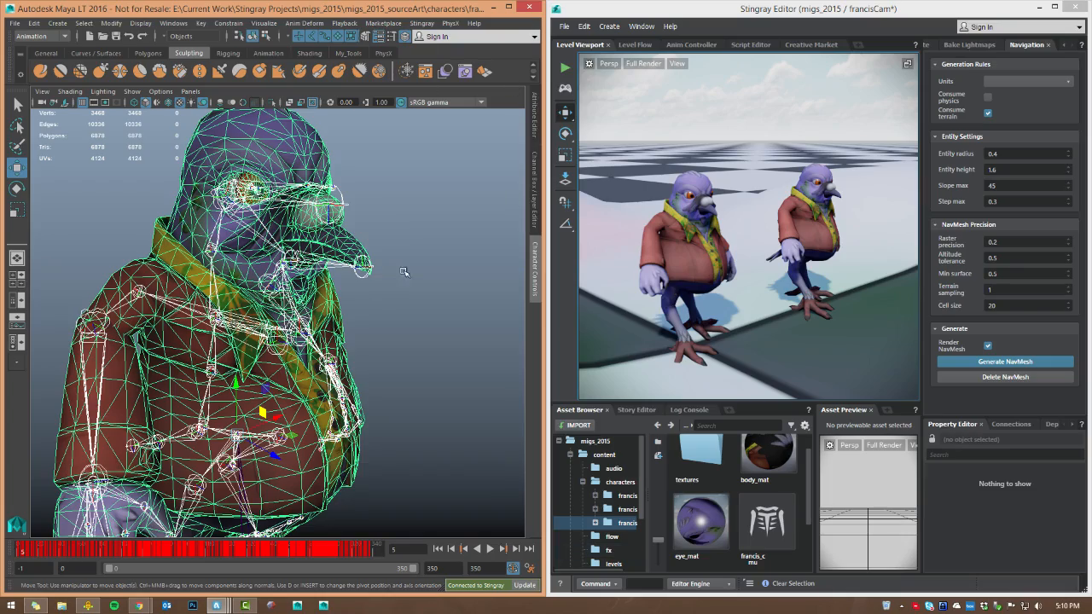
Step: In Stingray, select the francis_cmu pigeon in the level and frame its head and upper body
alt+right_drag(740, 138, 648, 217)
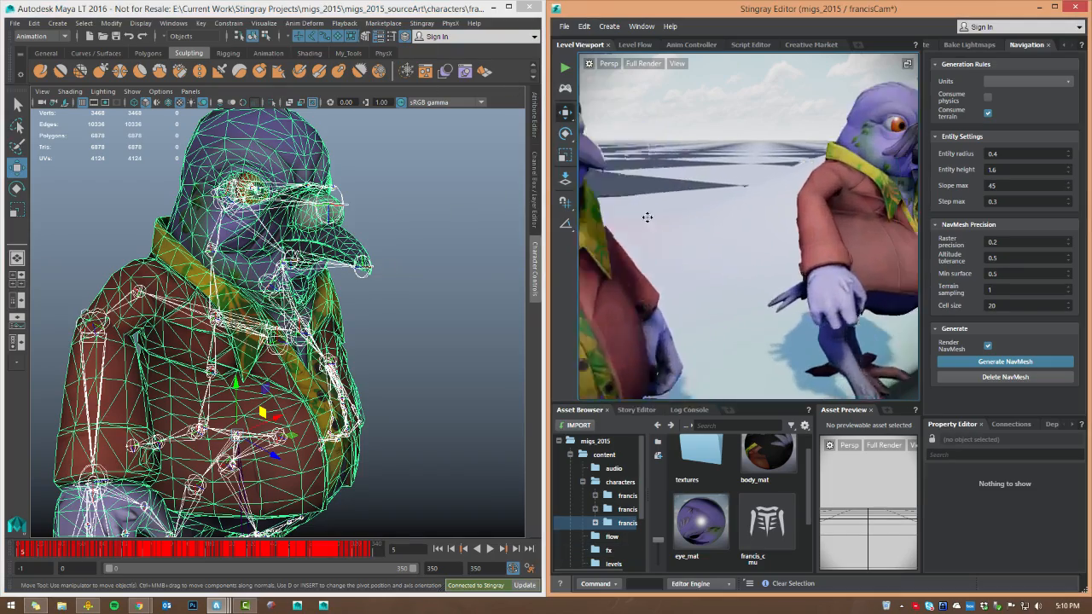
alt+middle_drag(647, 218, 653, 190)
click(675, 247)
alt+right_drag(675, 247, 695, 255)
Step: In Maya, pull the pigeon's beak-tip vertex outward with soft selection to lengthen the beak, and update the linked asset in Stingray
alt+right_drag(286, 266, 350, 285)
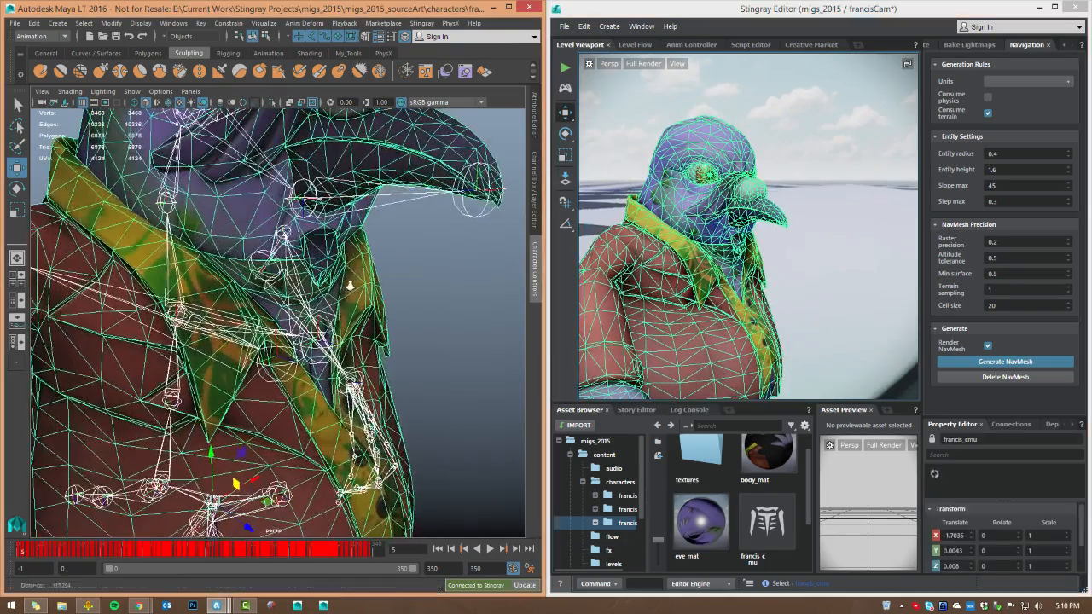
alt+middle_drag(389, 237, 380, 295)
click(432, 262)
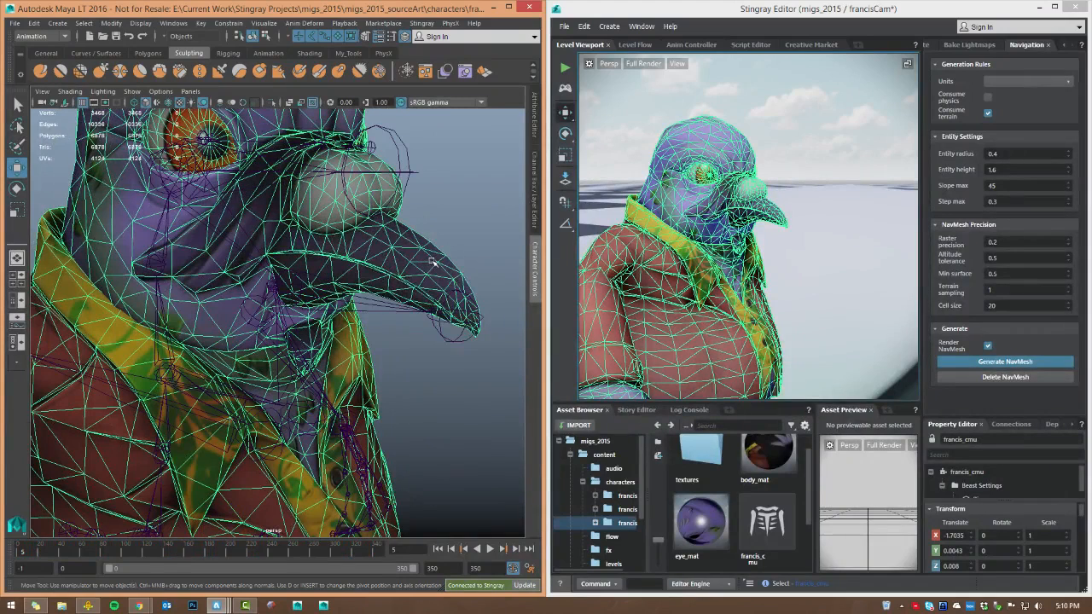
right_drag(432, 262, 466, 365)
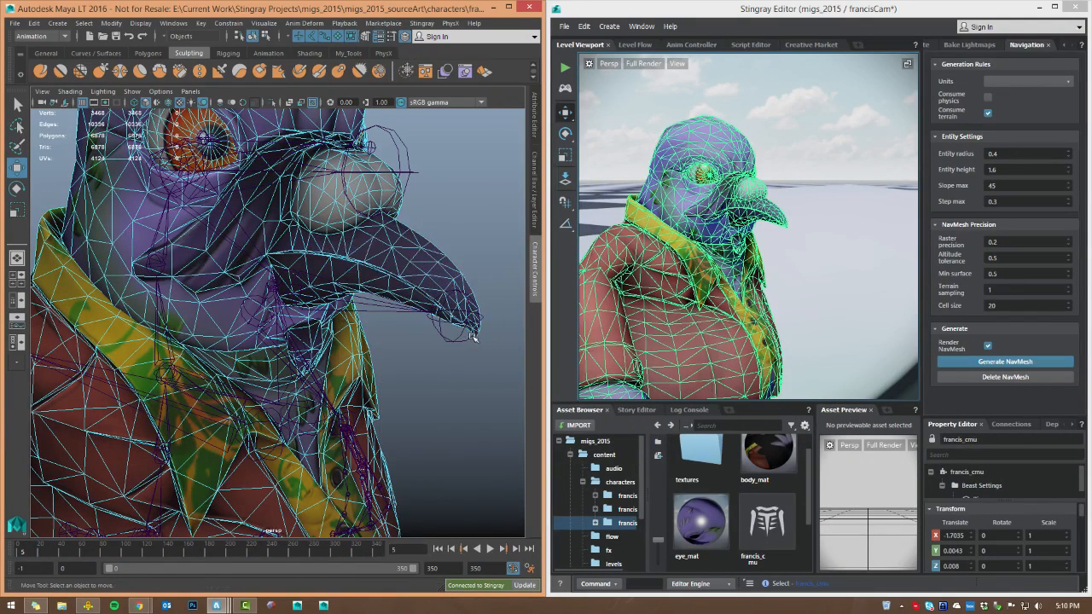
click(475, 338)
drag(517, 346, 615, 370)
alt+drag(482, 333, 345, 336)
alt+middle_drag(345, 336, 341, 170)
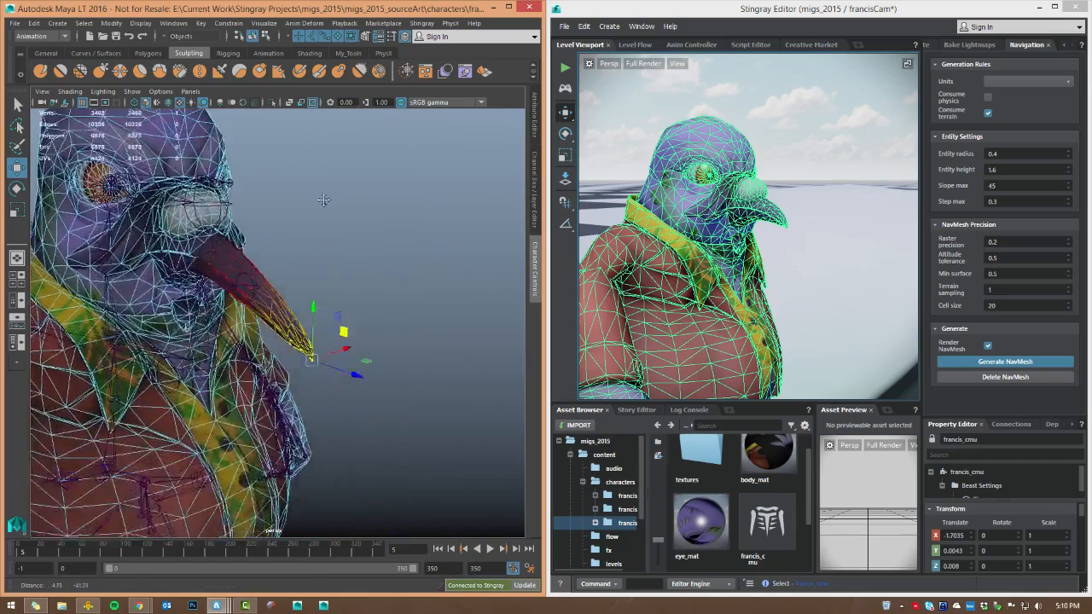
alt+drag(273, 309, 343, 293)
alt+drag(445, 269, 491, 270)
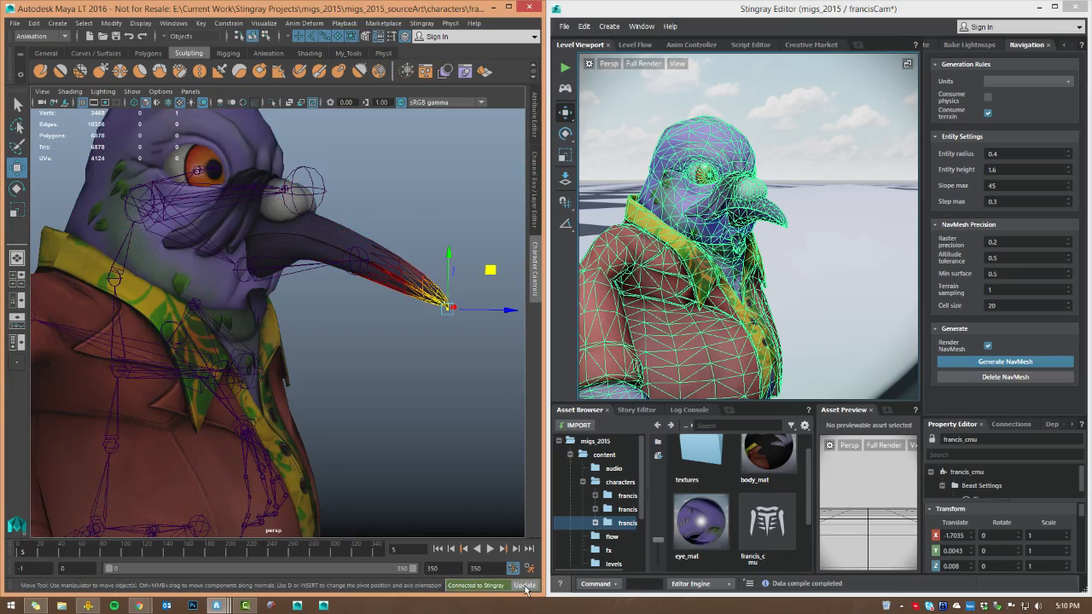
Step: Inspect the updated beak of the francis_cmu pigeon in Stingray from several angles and compare it with Maya
alt+right_drag(737, 213, 772, 294)
alt+drag(699, 282, 775, 266)
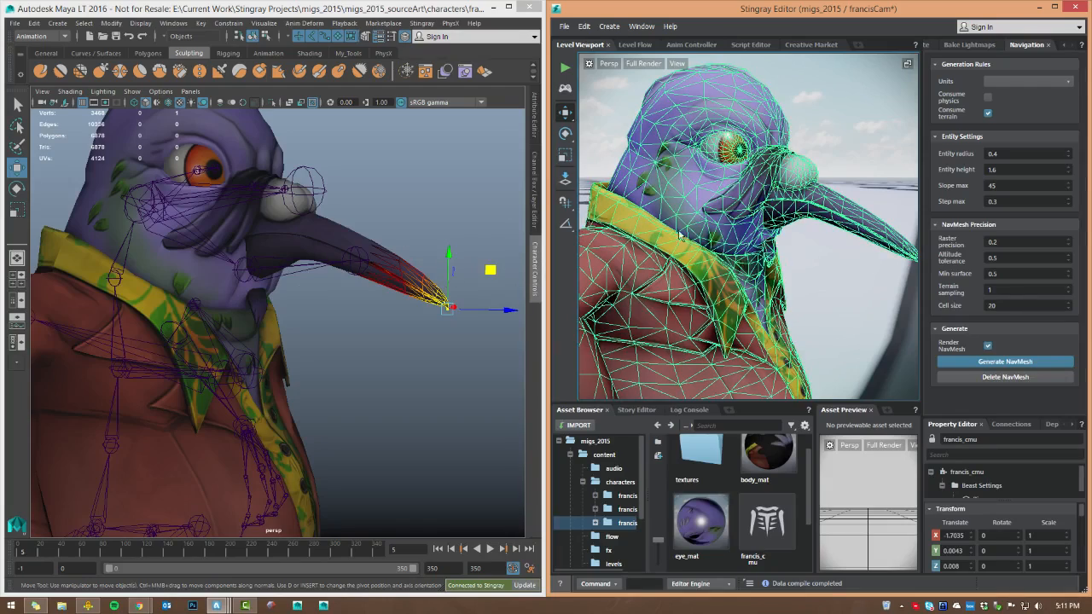
alt+drag(754, 248, 695, 237)
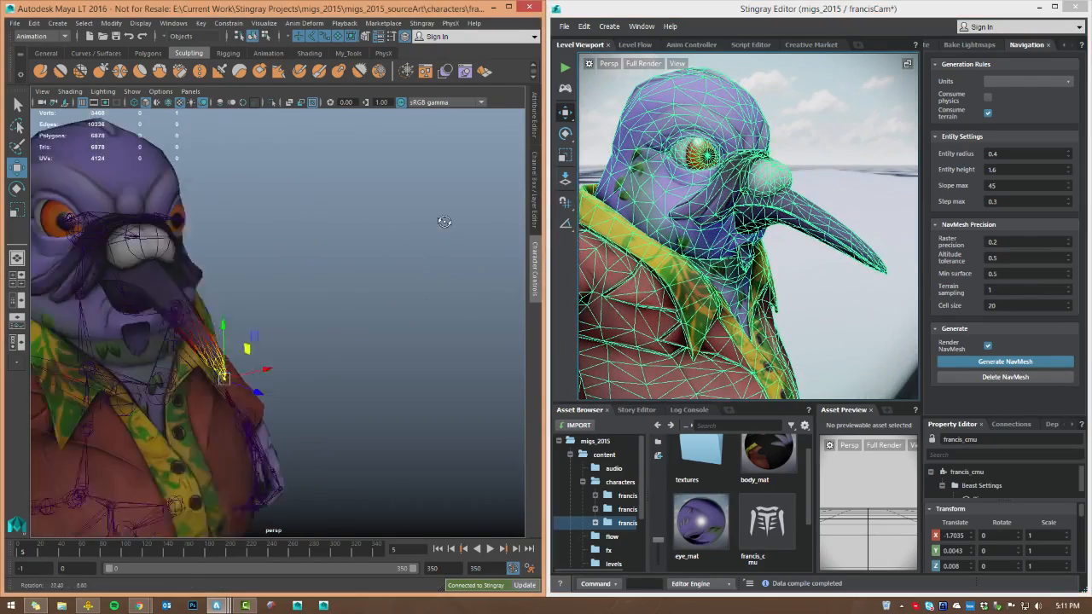
alt+right_drag(695, 236, 682, 244)
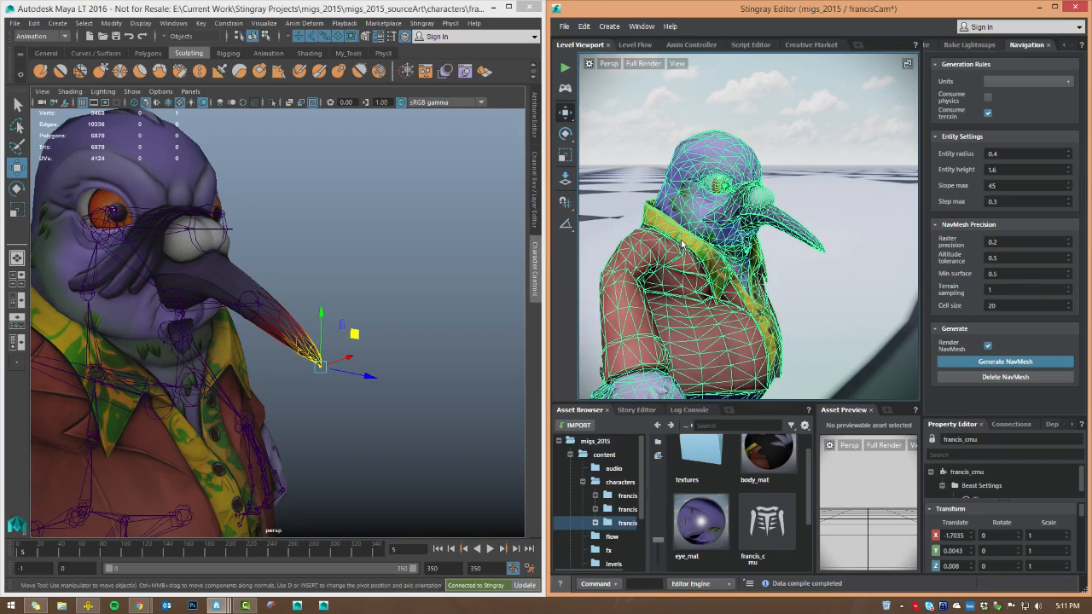
Step: Turn on Live Camera Tracking in Maya and drive Stingray's viewport by orbiting, zooming and panning around the pigeon
click(421, 23)
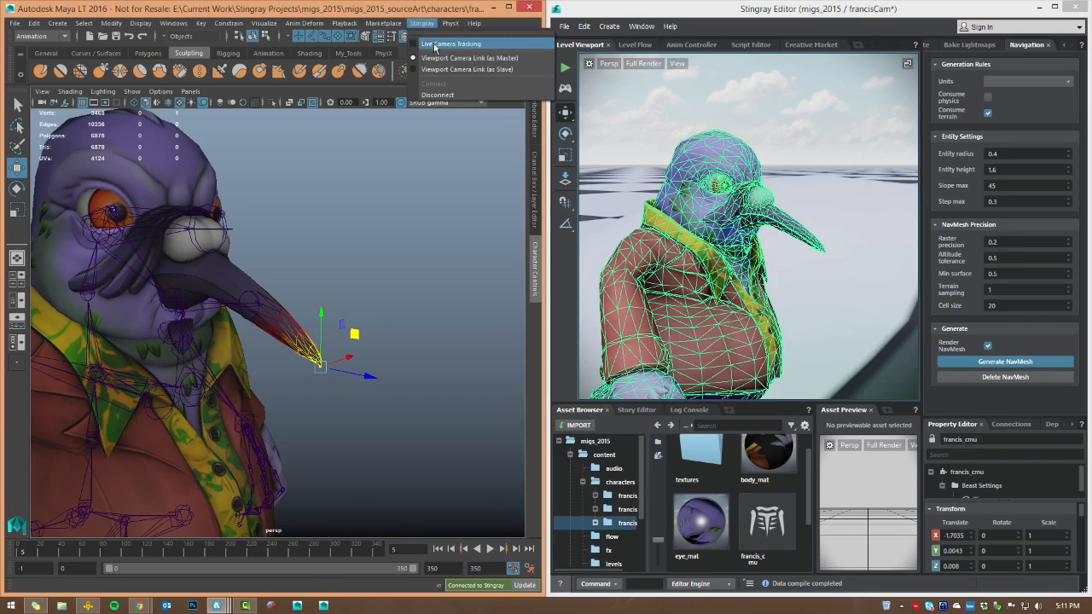
click(437, 43)
alt+drag(383, 242, 344, 294)
alt+right_drag(344, 294, 317, 294)
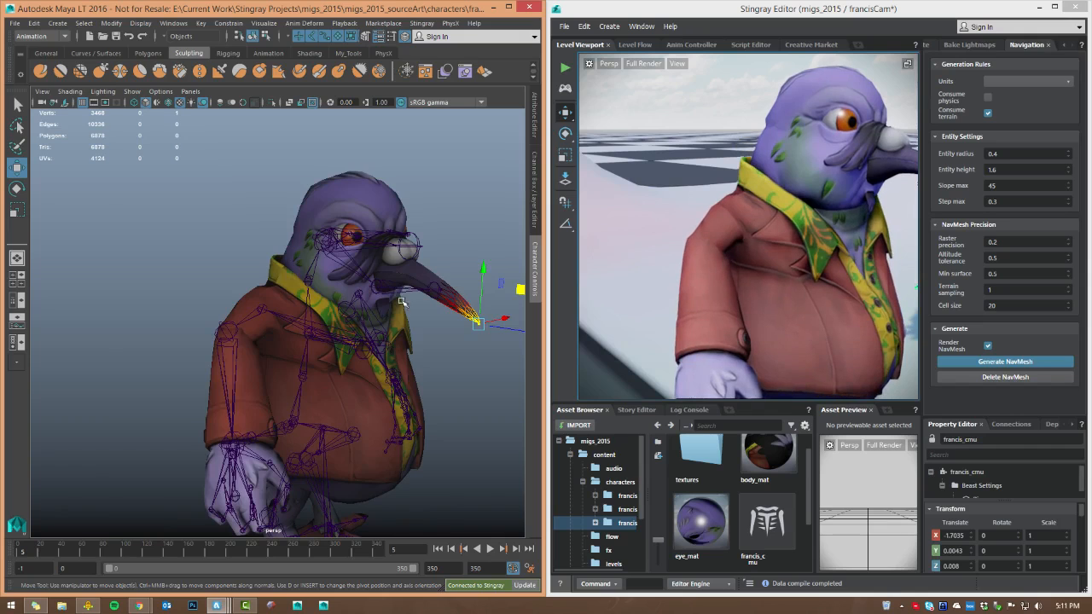
alt+middle_drag(399, 300, 300, 293)
alt+right_drag(357, 323, 282, 328)
alt+middle_drag(229, 331, 291, 314)
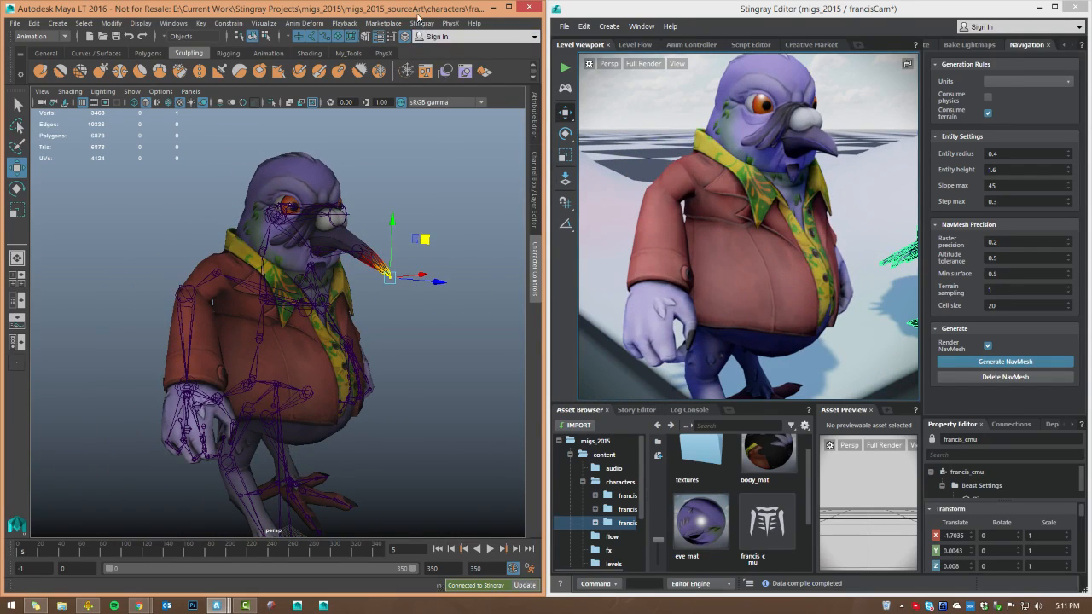
Step: Turn off Live Camera Tracking and disconnect Maya from Stingray
click(421, 23)
click(431, 43)
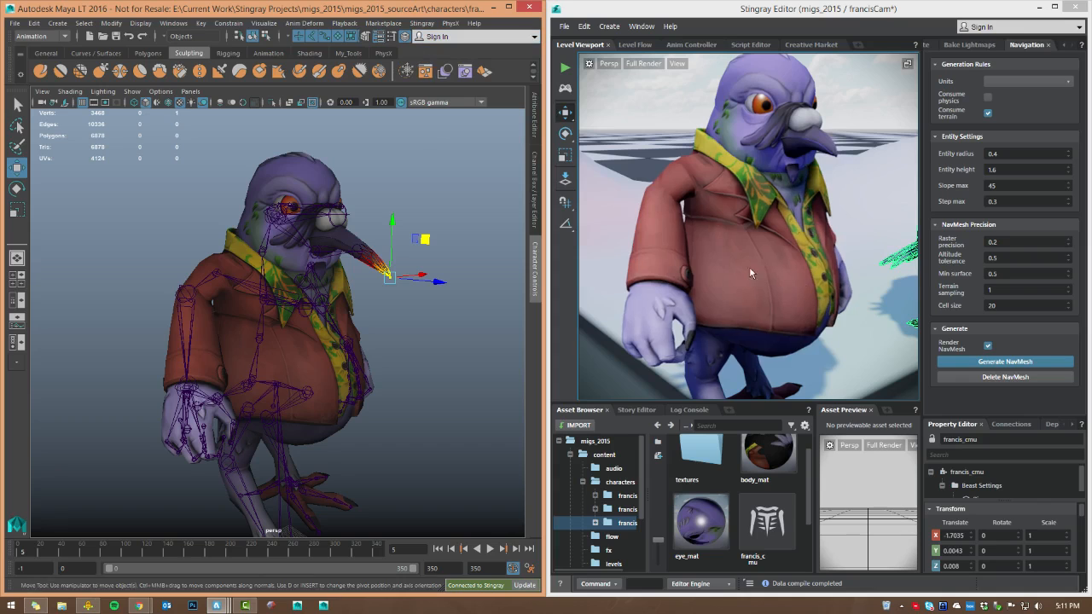
click(418, 23)
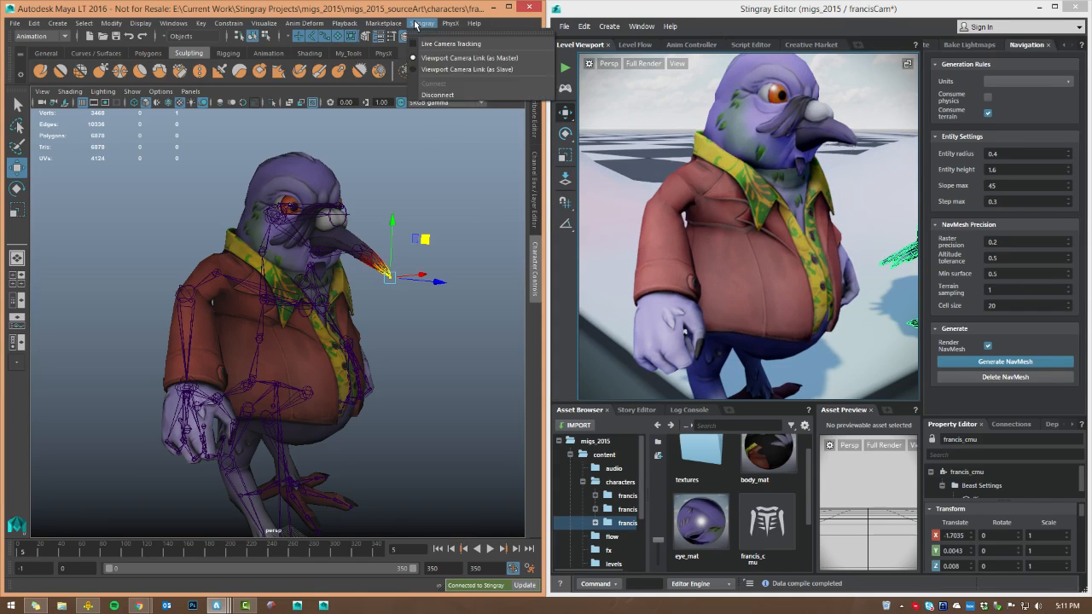
click(439, 92)
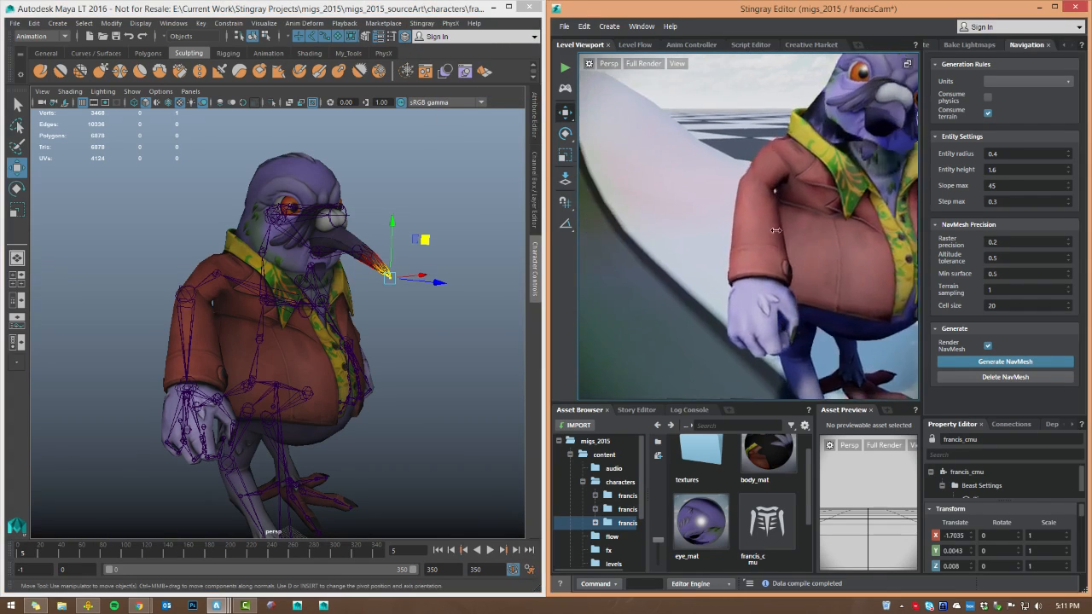
Step: In Stingray, delete the selected francis_cmu pigeon from the level
scroll(854, 235, down, 4)
alt+middle_drag(841, 217, 815, 221)
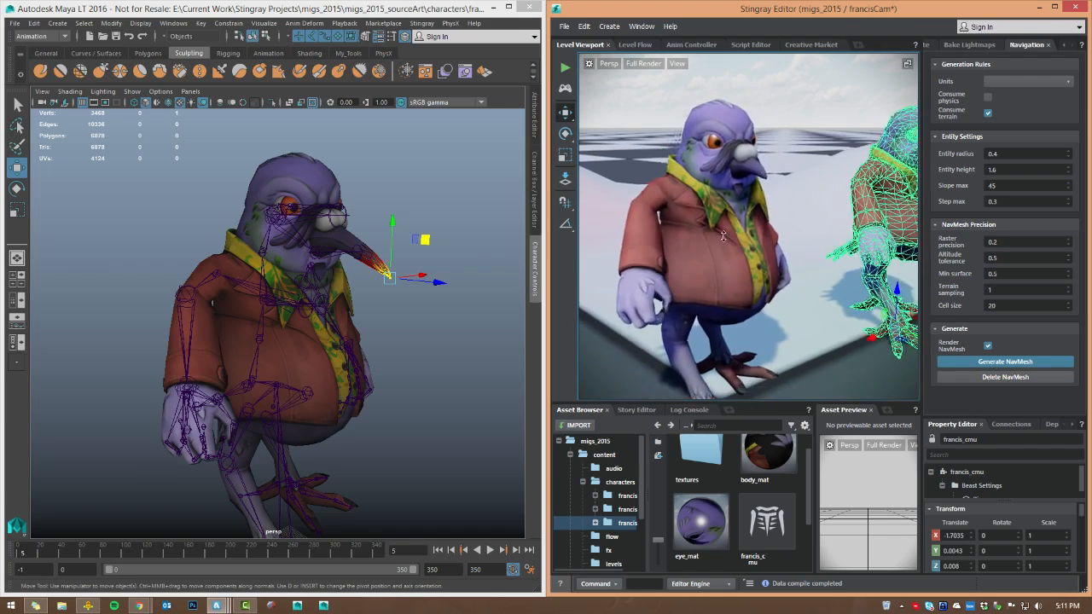
key(Delete)
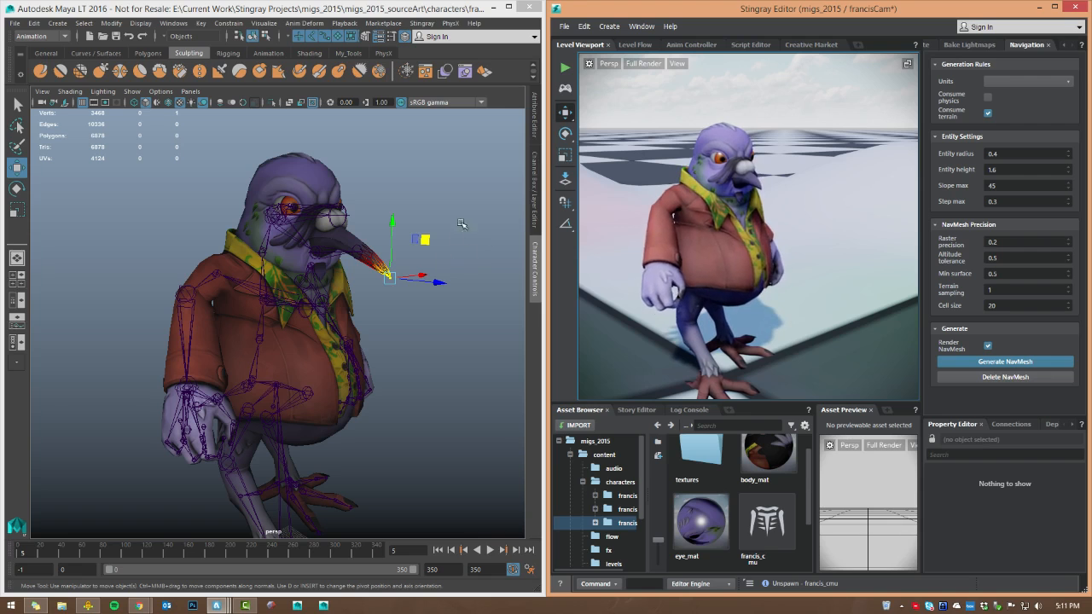
Step: In Maya, show the pigeon's head_mat attributes in the Attribute Editor and open the material in ShaderFX
click(537, 119)
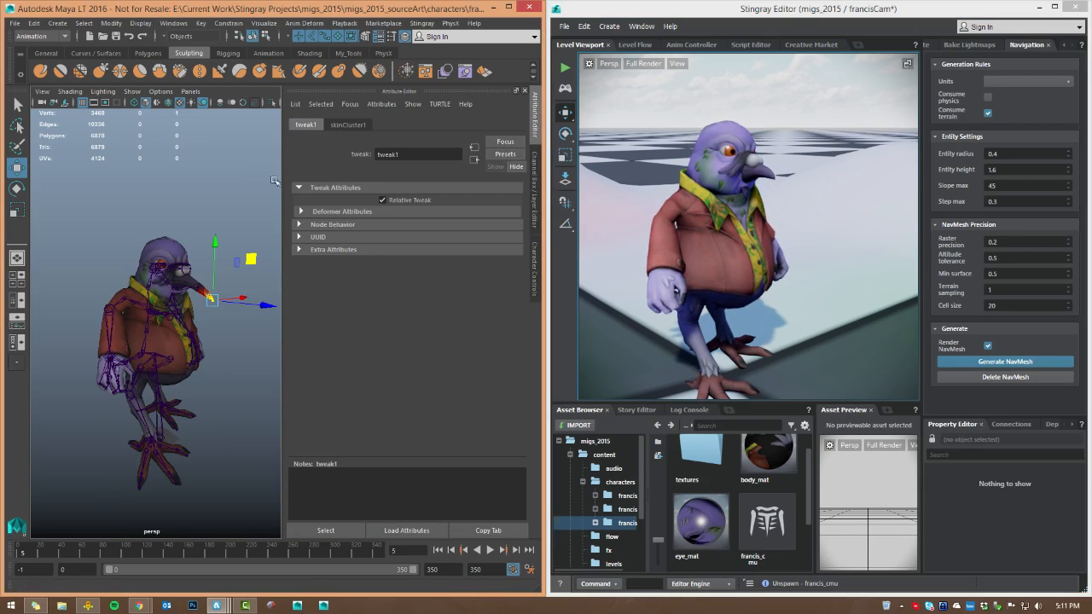
click(182, 350)
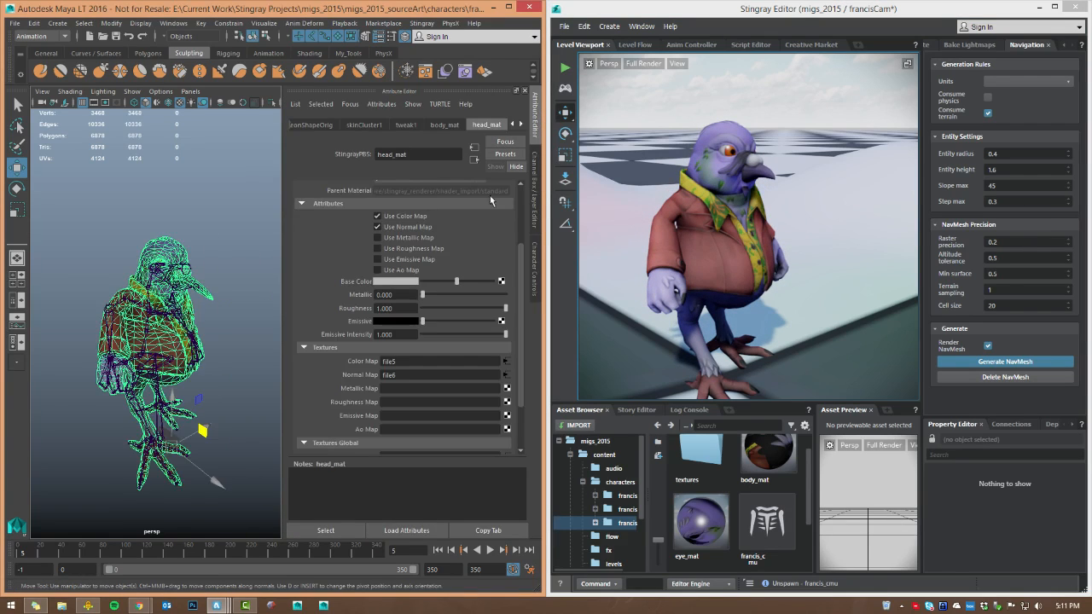
drag(521, 279, 517, 210)
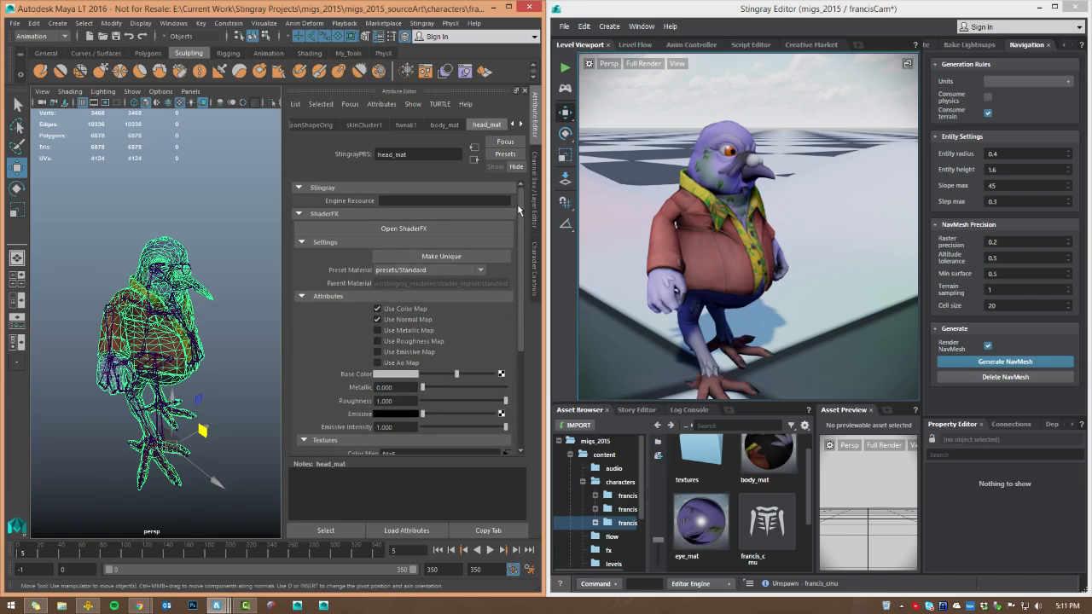
key(f)
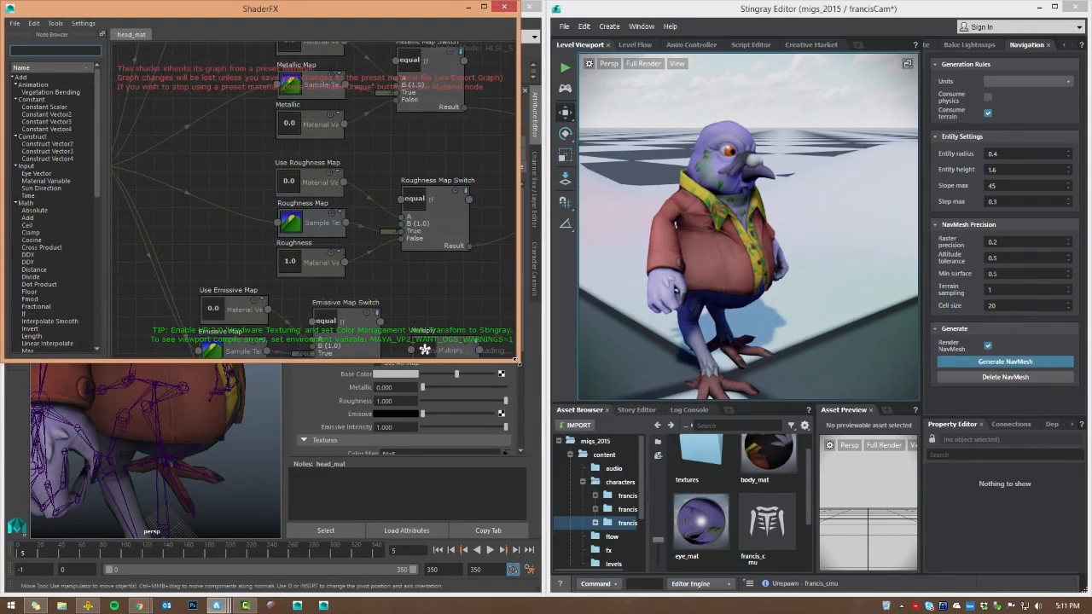
Step: Enlarge the ShaderFX window, examine head_mat's color, normal, metallic and roughness map nodes, and close it
drag(517, 361, 768, 567)
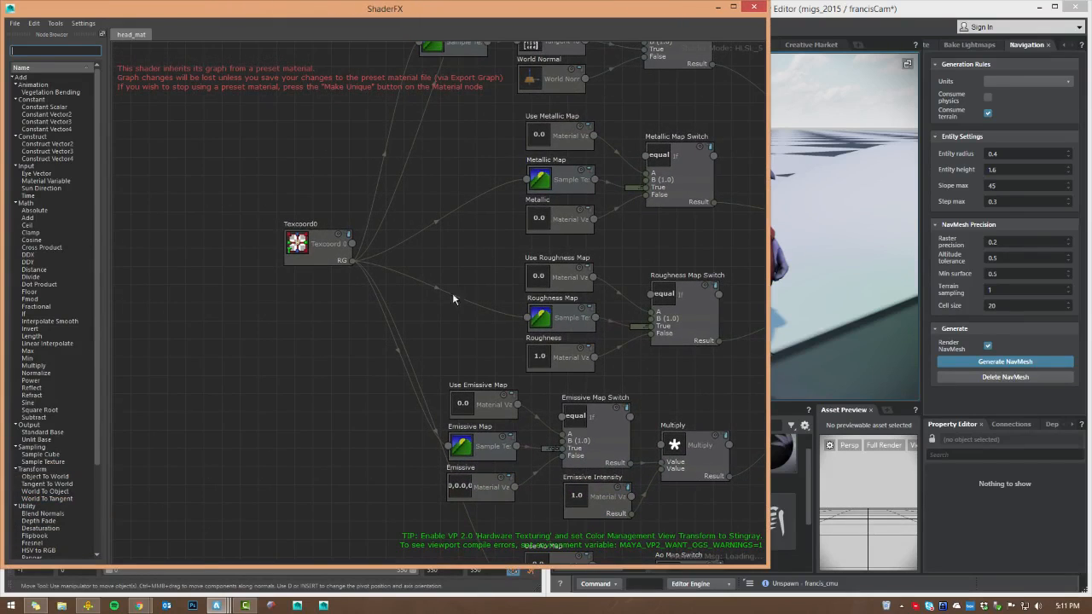
middle_drag(457, 250, 392, 339)
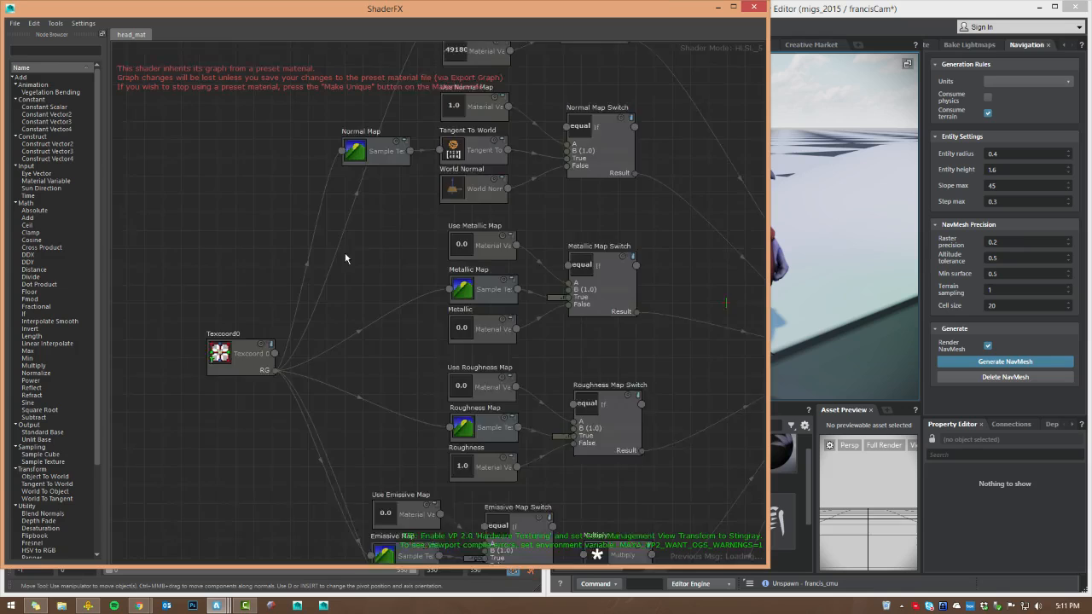
middle_drag(345, 253, 293, 363)
middle_drag(632, 346, 571, 300)
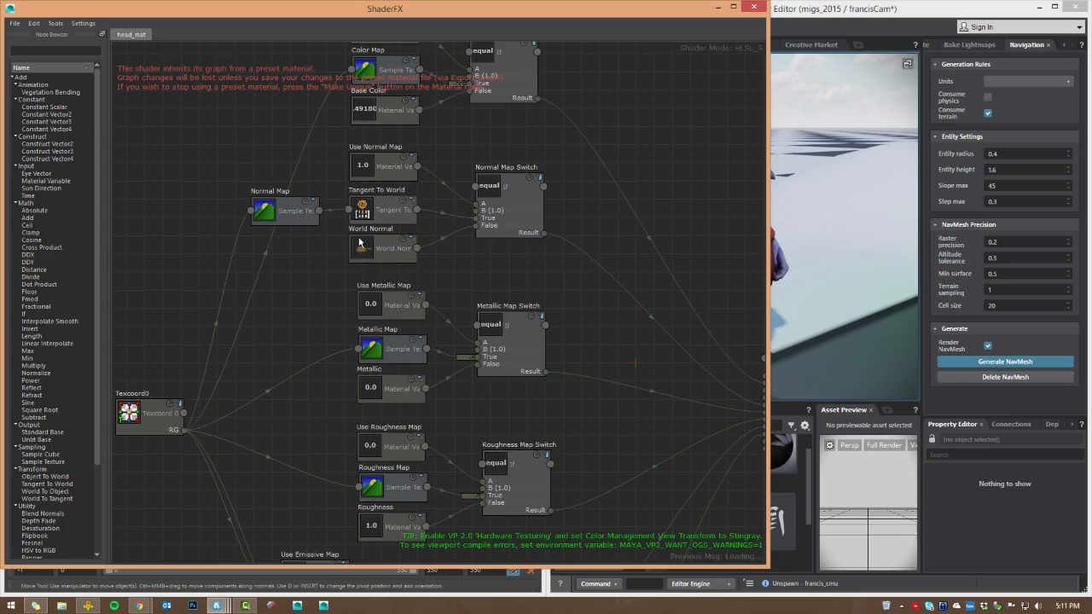
middle_drag(308, 395, 300, 417)
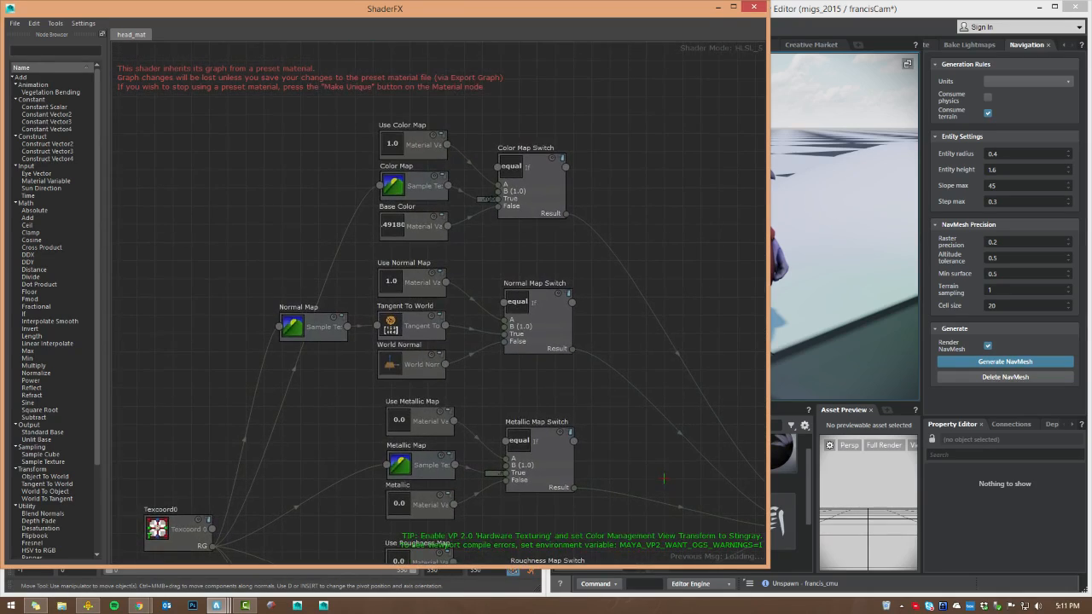
click(753, 11)
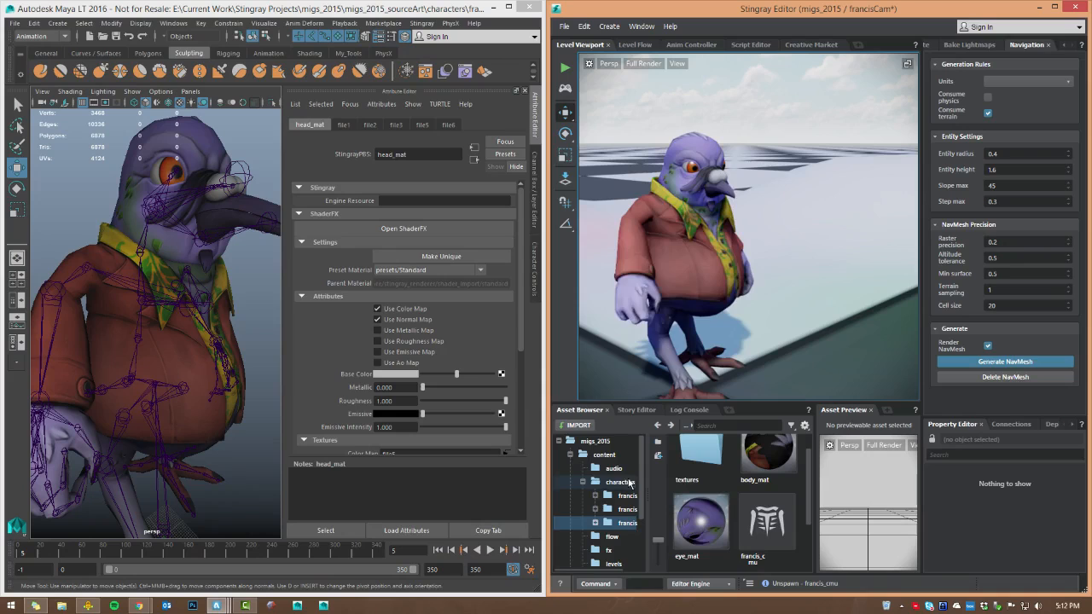
Step: In Stingray, make the head_mat material in content/characters/francis unique and maximize the editor window
click(626, 495)
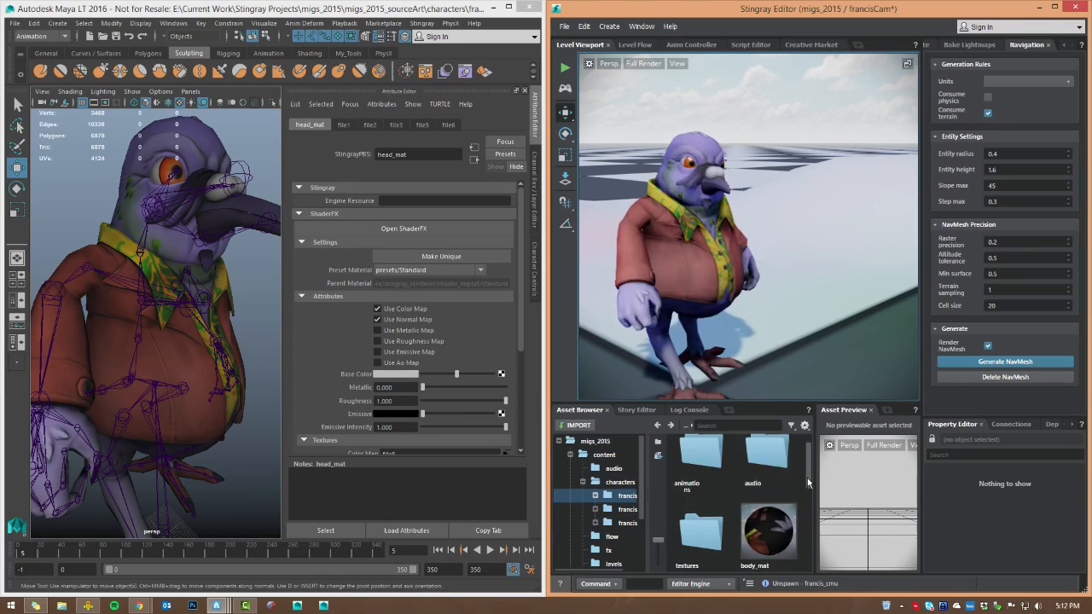
drag(808, 478, 819, 572)
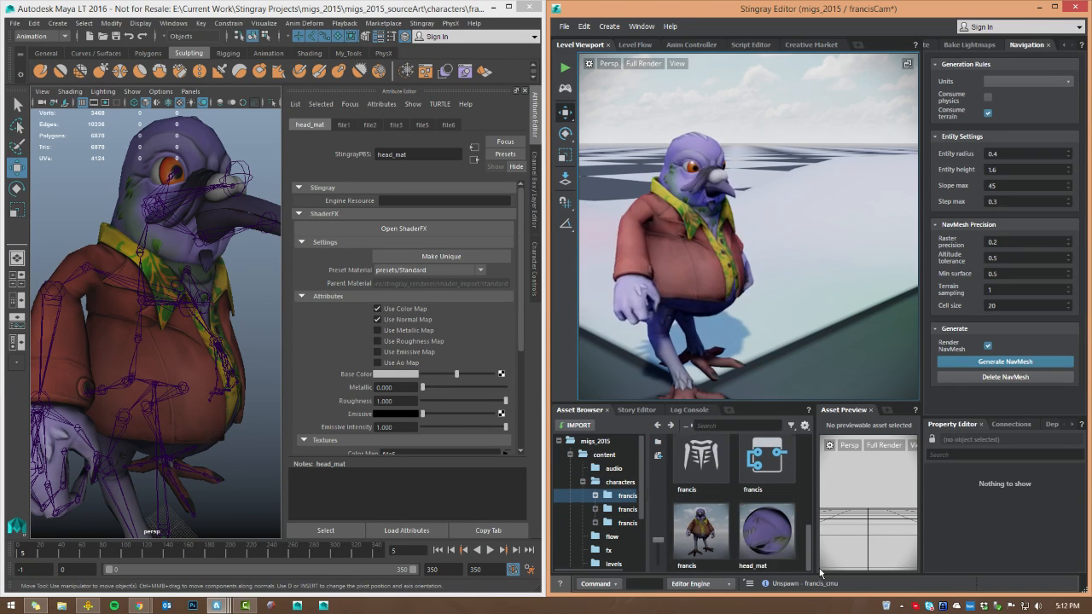
click(776, 555)
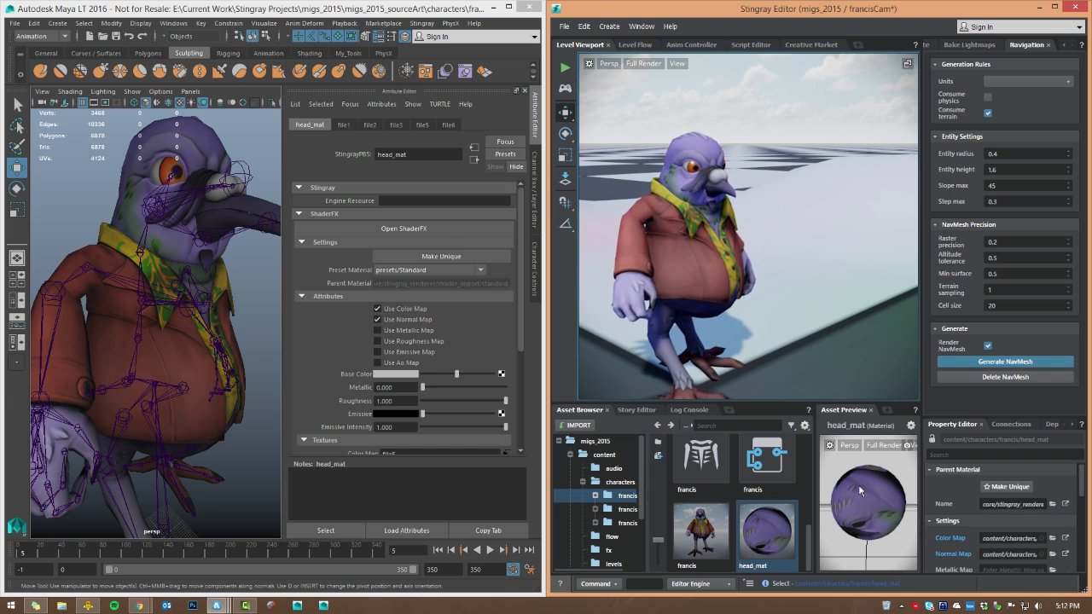
click(1007, 486)
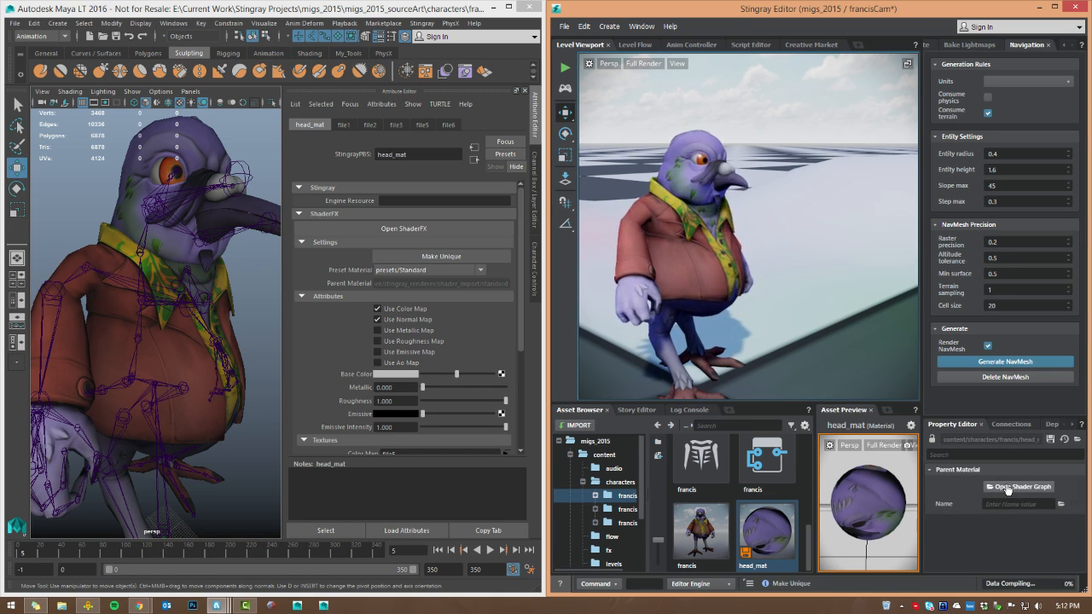
click(1055, 8)
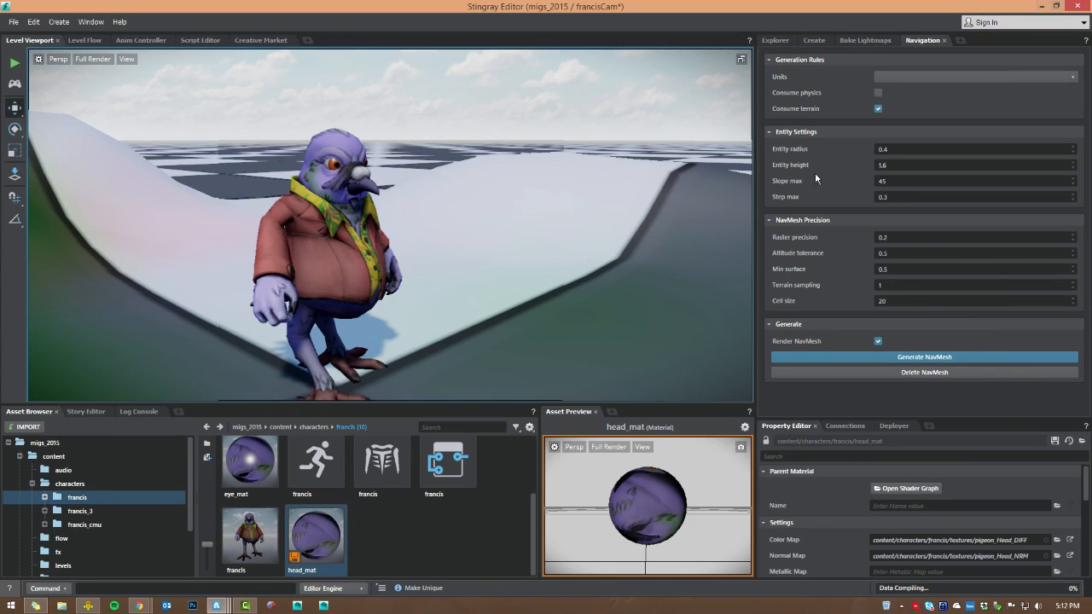
Step: Open head_mat's shader graph, examine its color, normal, metallic, roughness and emissive map nodes, and close the Shader Graph Editor
click(917, 488)
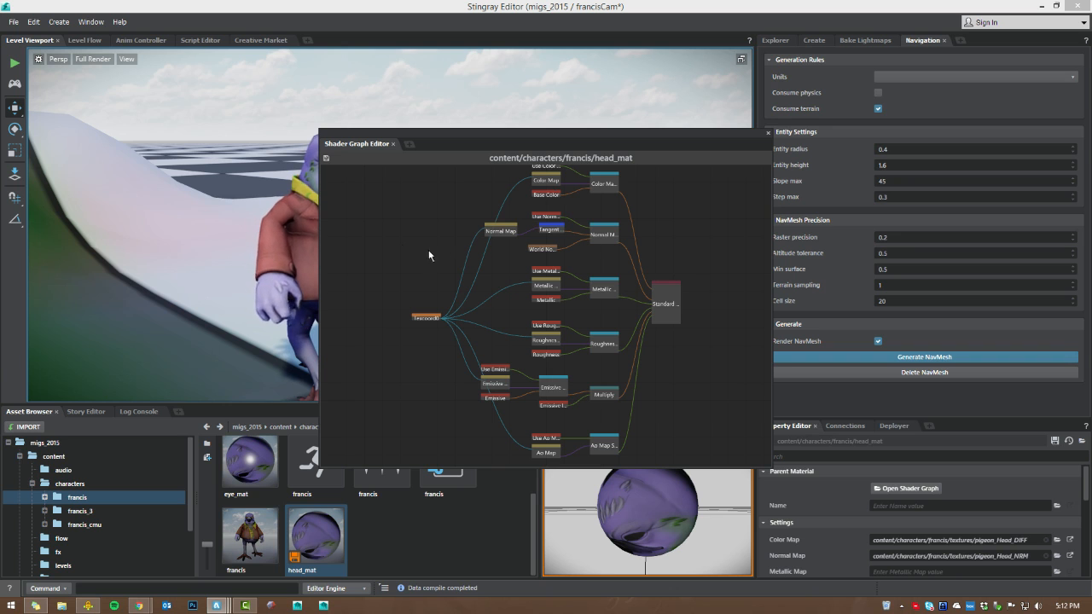
scroll(427, 265, up, 5)
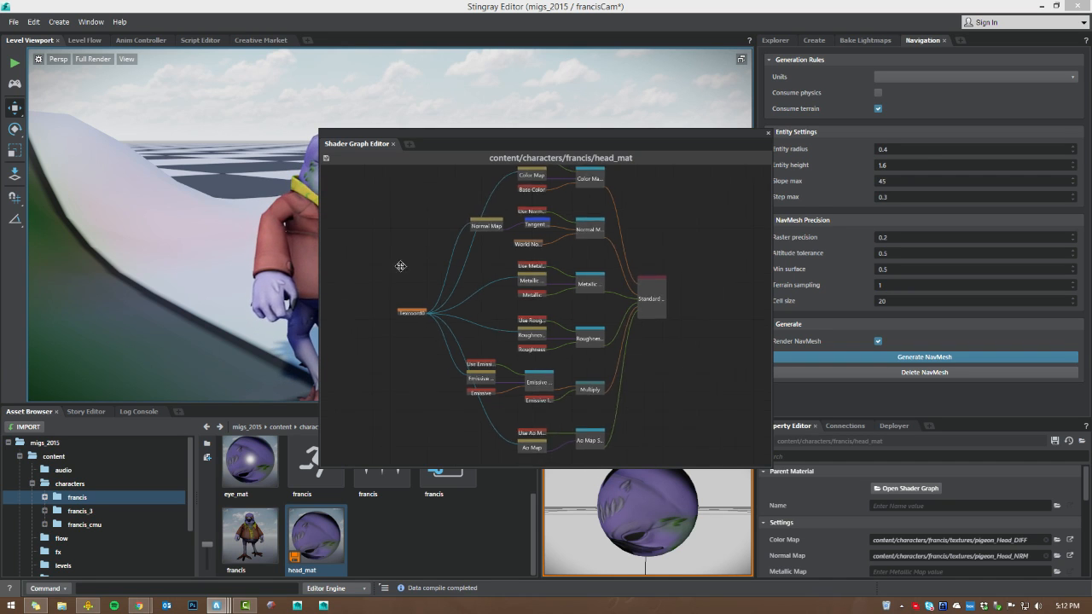
scroll(363, 331, up, 2)
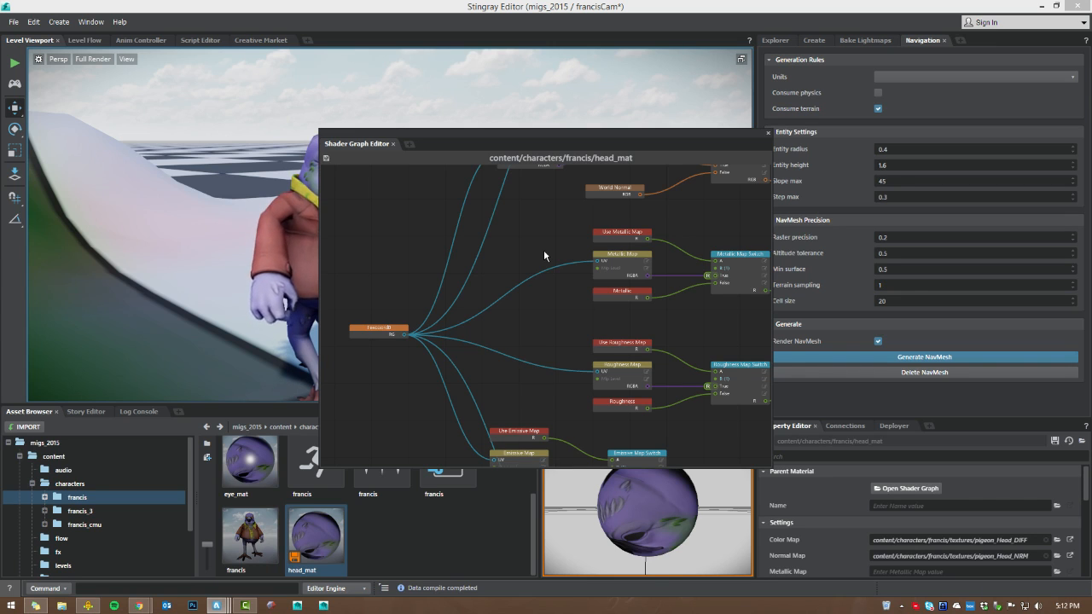
alt+middle_drag(478, 265, 439, 274)
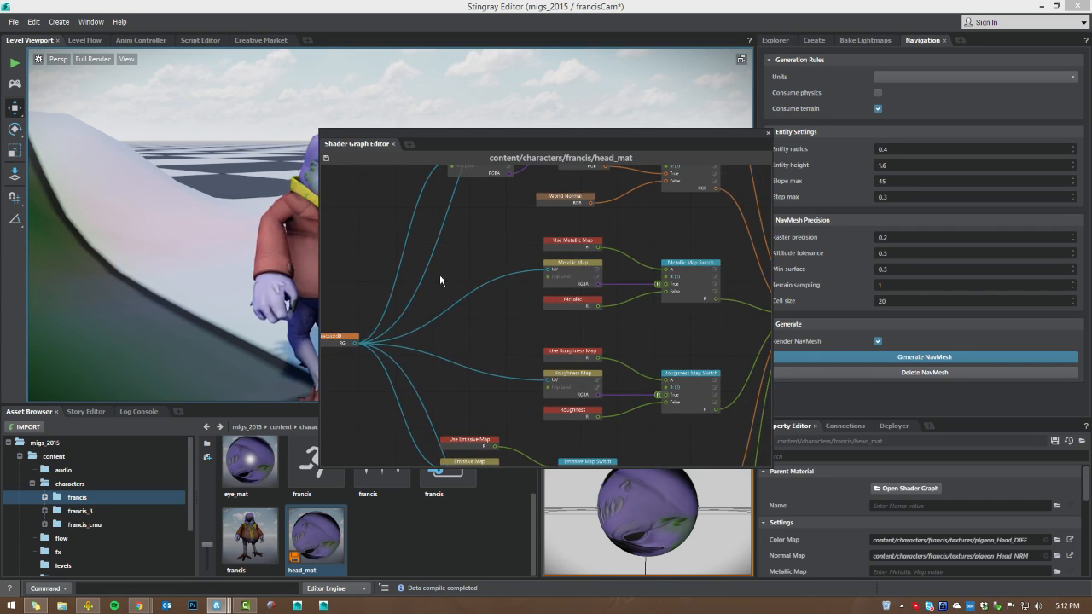
alt+right_drag(439, 274, 515, 273)
alt+middle_drag(487, 369, 467, 274)
click(768, 129)
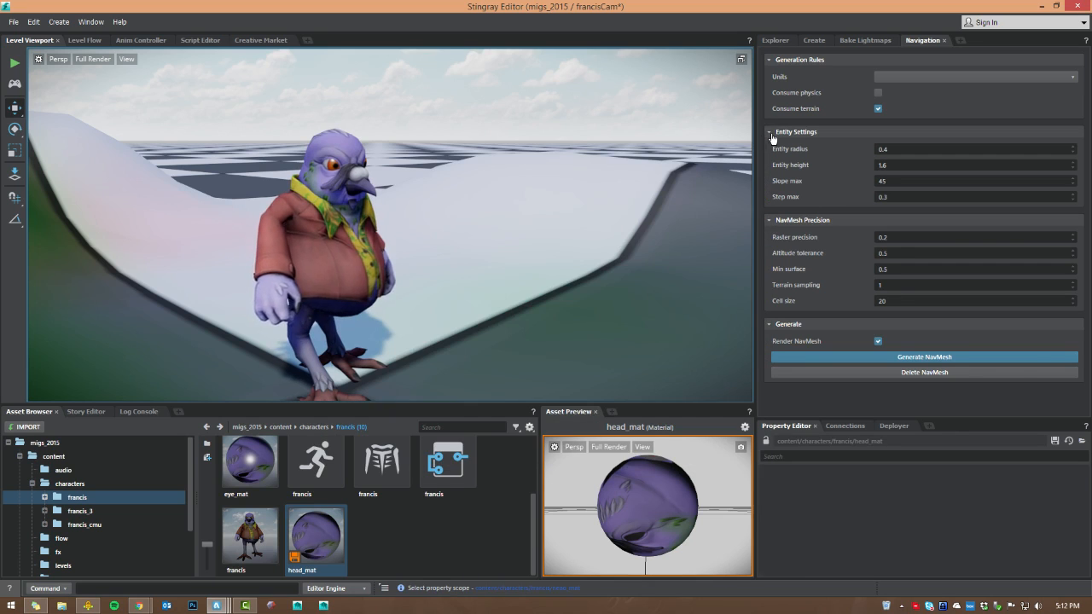
Step: Switch to Maya, show the character controls for francis_hik and set the character's source to Control Rig
alt+middle_drag(490, 262, 500, 256)
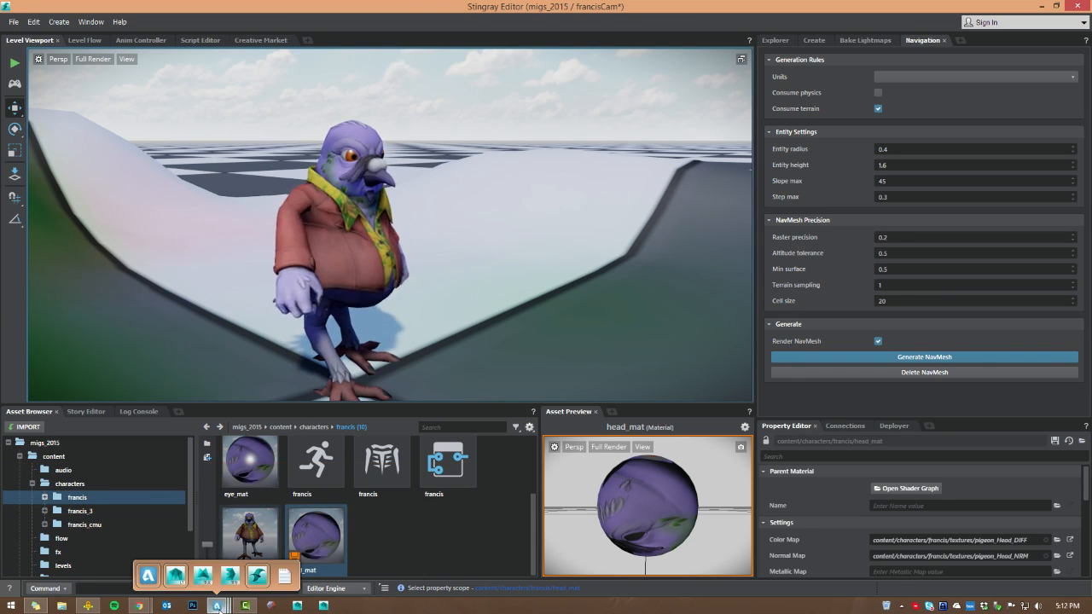
click(327, 518)
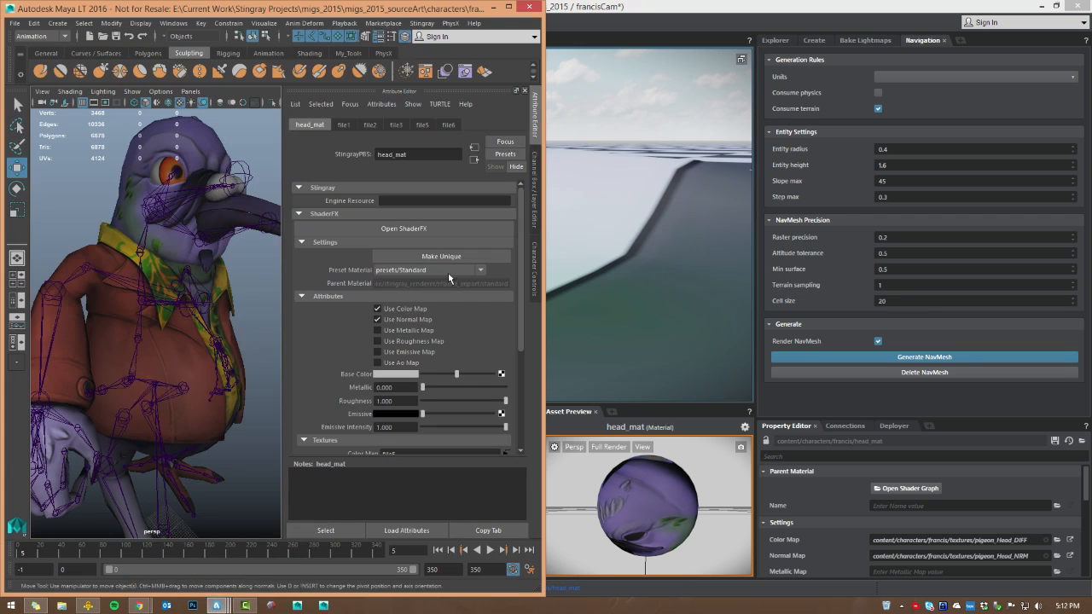
click(536, 250)
click(416, 148)
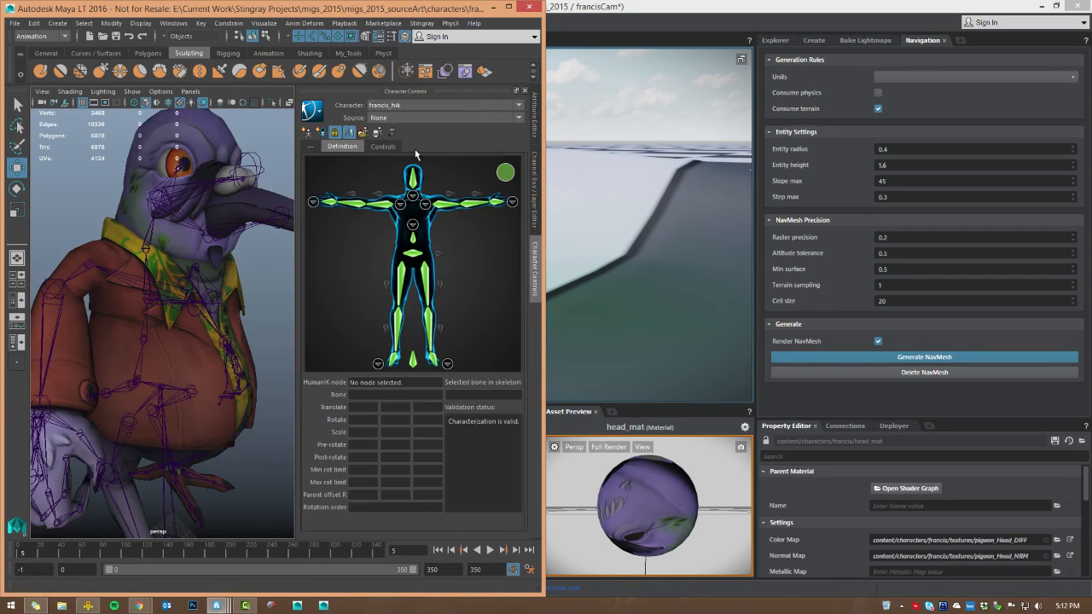
alt+drag(215, 319, 198, 338)
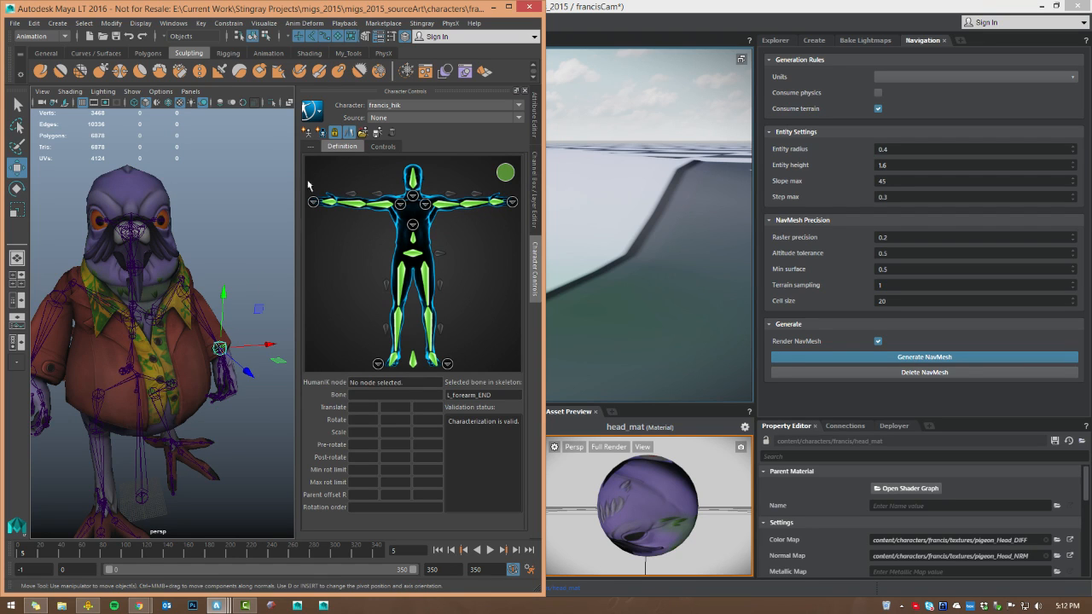
click(419, 117)
click(419, 141)
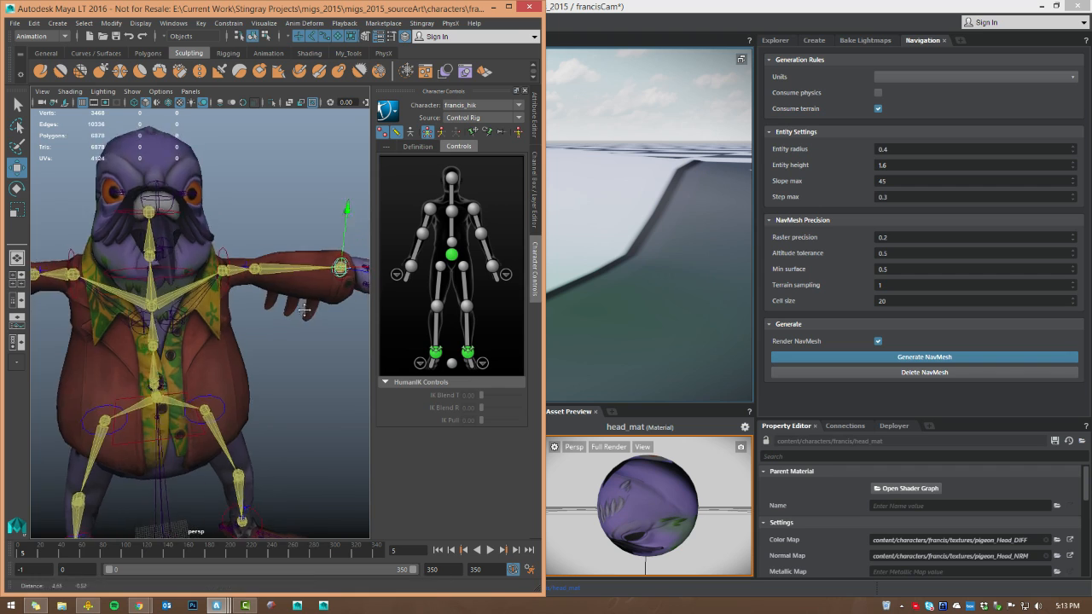
Step: Try moving the control rig's effector at the end of the pigeon's left forearm, and clear the selection
alt+right_drag(303, 310, 264, 281)
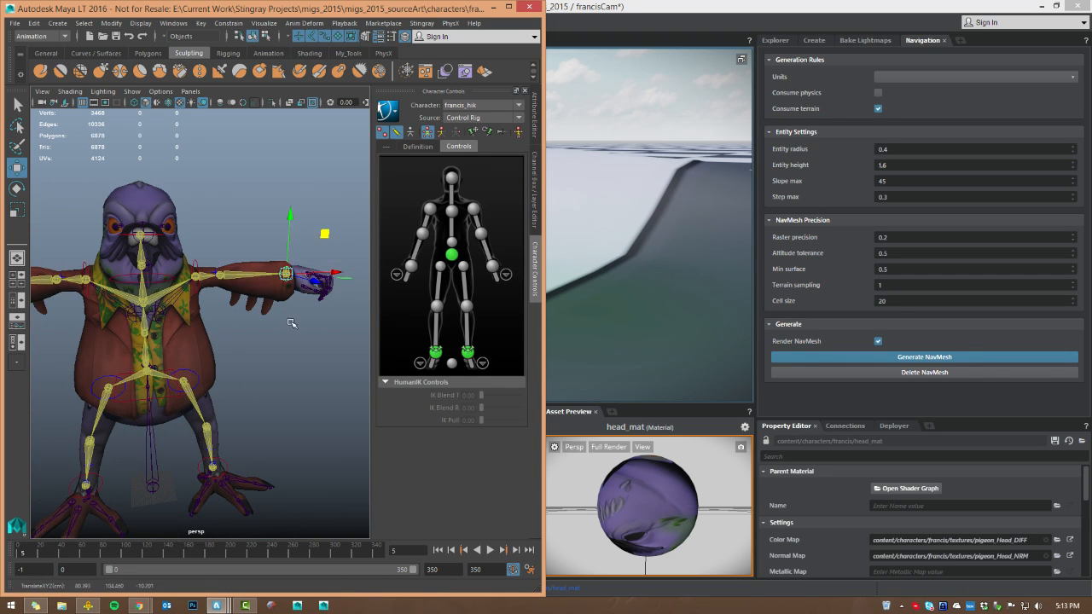
click(286, 267)
middle_drag(326, 234, 305, 311)
click(300, 374)
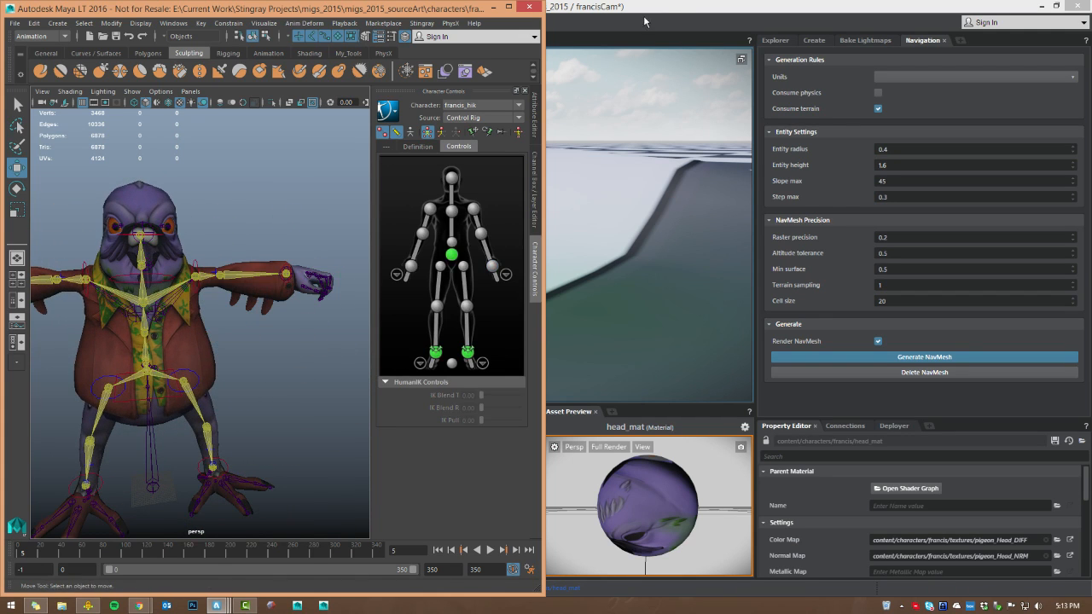
Step: Switch back to Stingray and open the francis animation controller from content/characters/francis in the Anim Controller editor
click(645, 15)
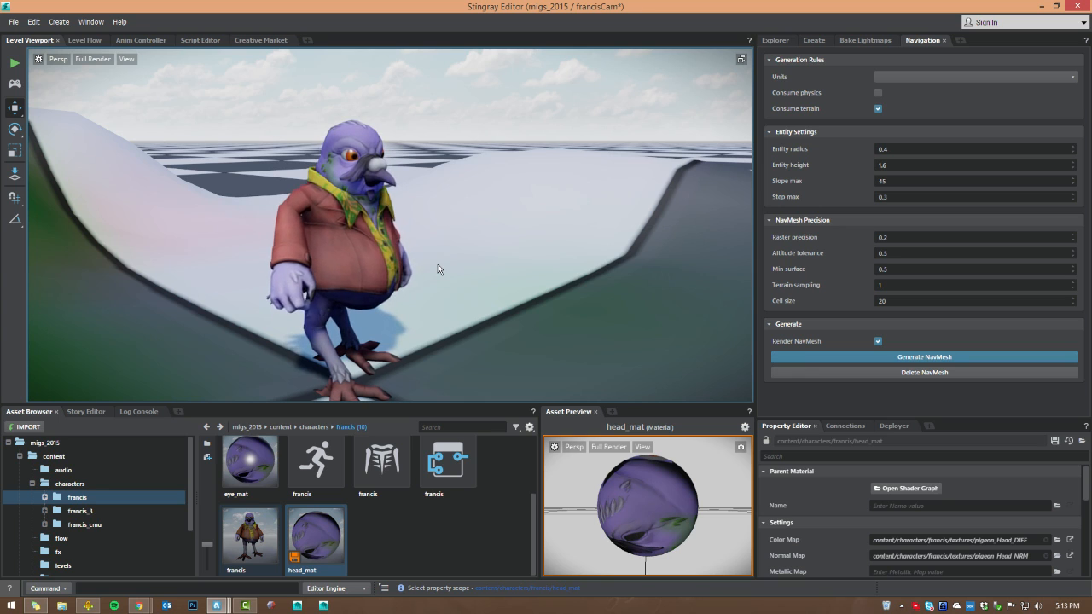
click(92, 41)
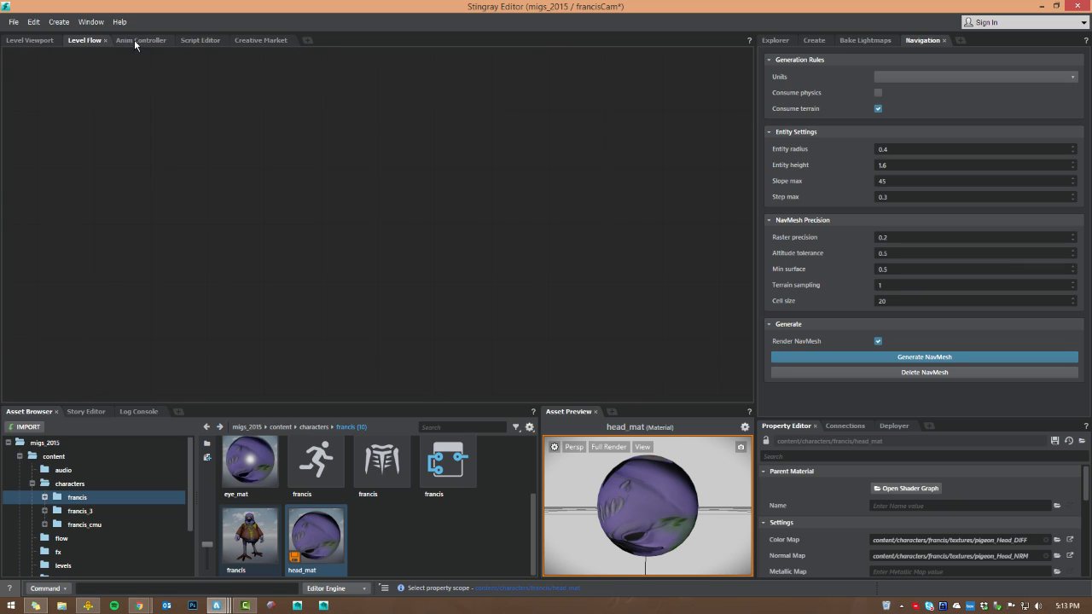
click(318, 465)
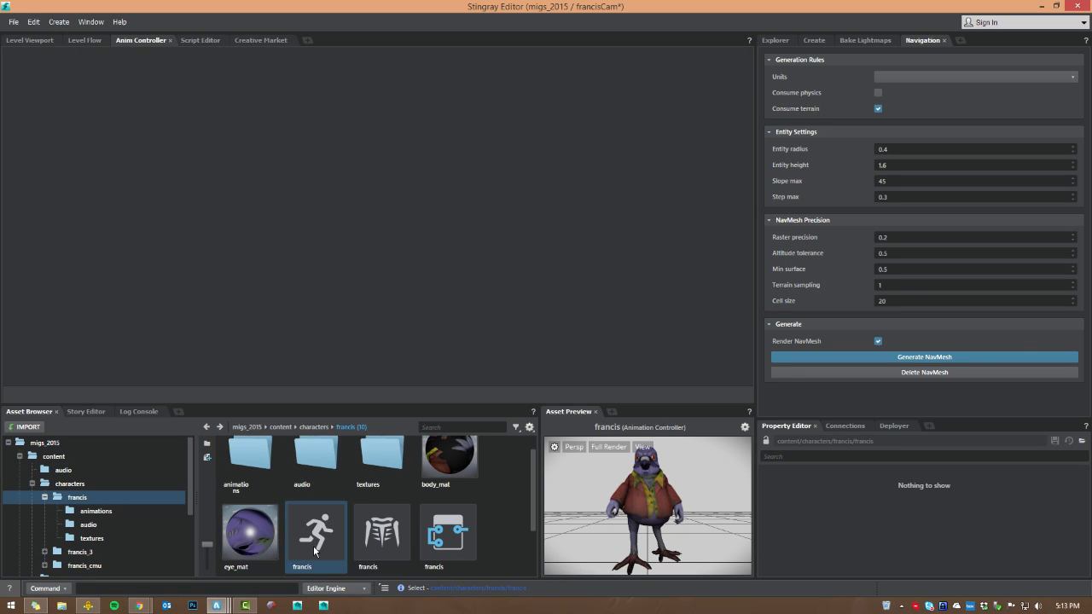
double_click(315, 551)
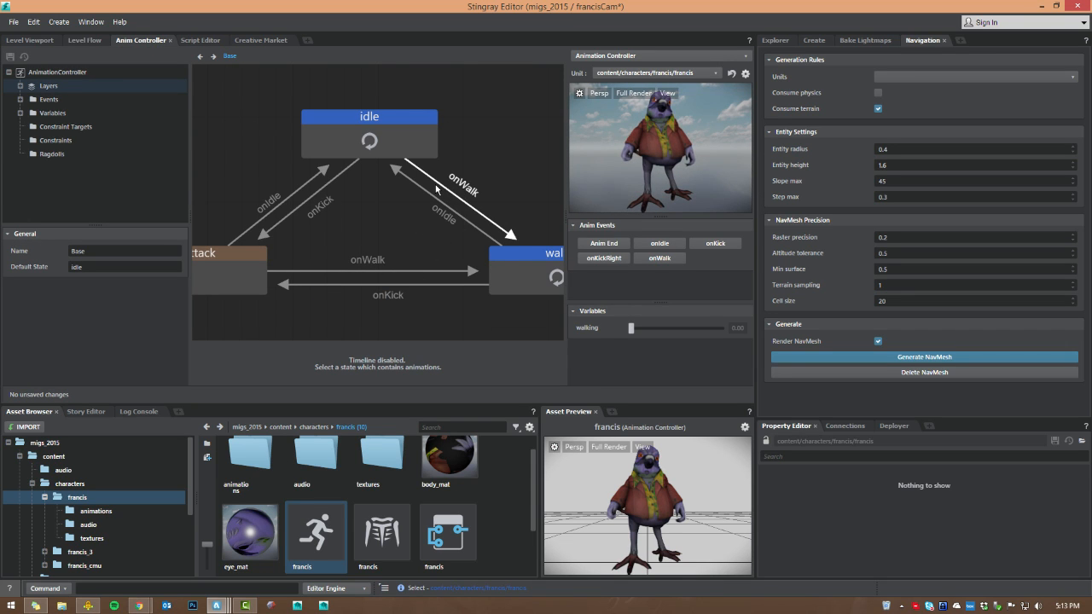
Step: Examine the idle, walk and Attack states with their transitions, and review the idle state's properties and animation clip
middle_drag(479, 154, 462, 152)
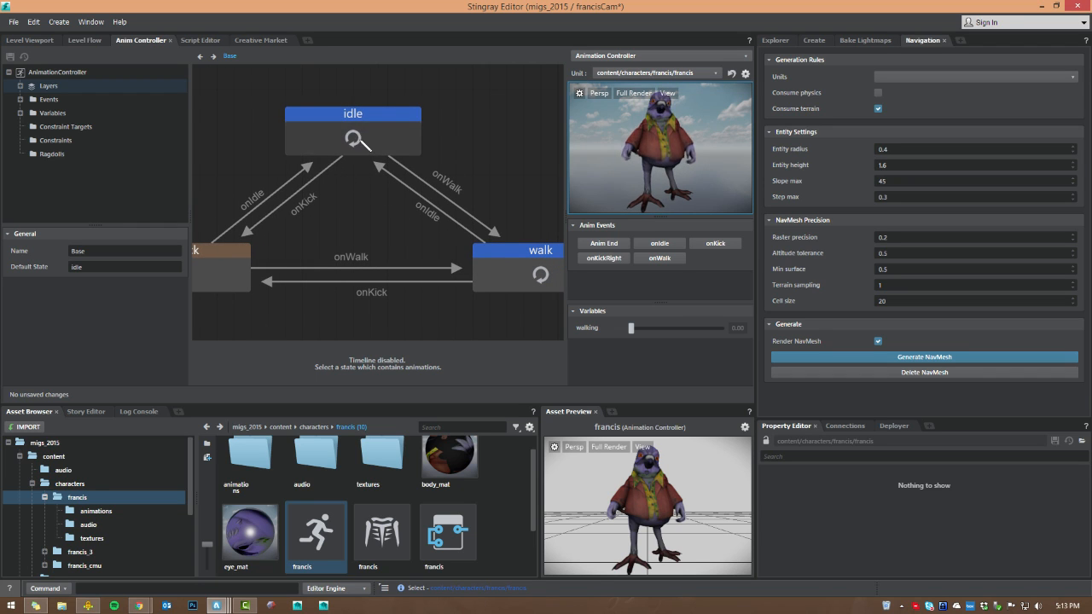
middle_drag(416, 250, 509, 255)
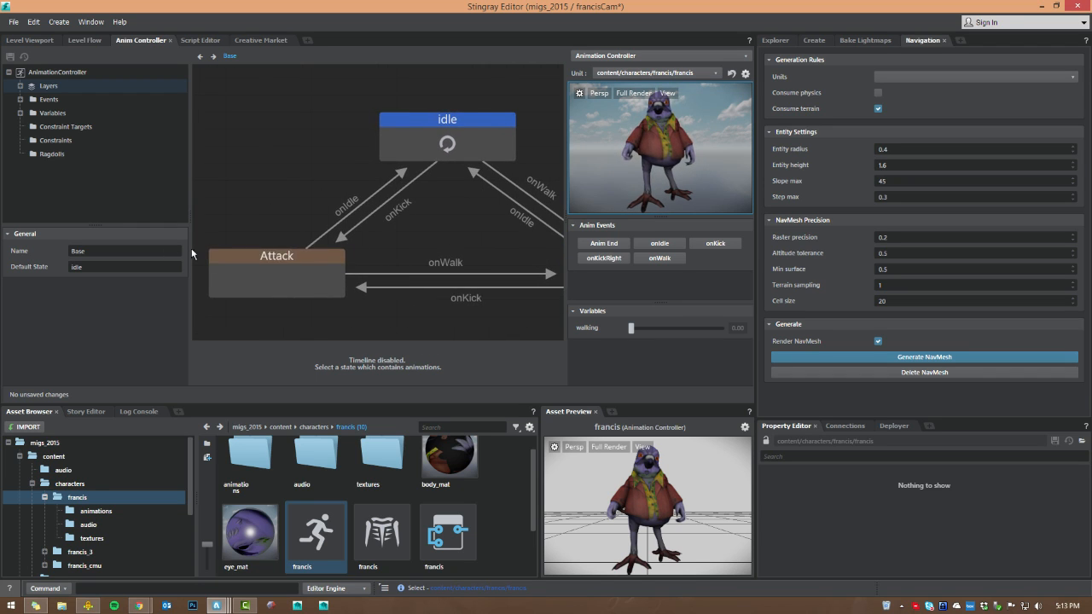
middle_drag(452, 238, 386, 253)
click(381, 159)
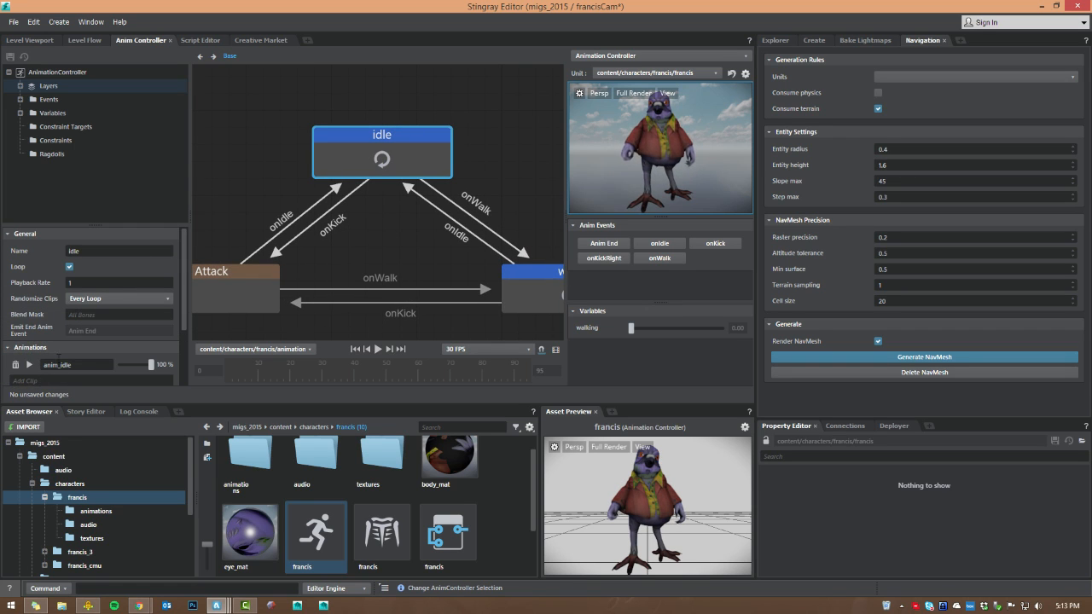
scroll(112, 303, down, 2)
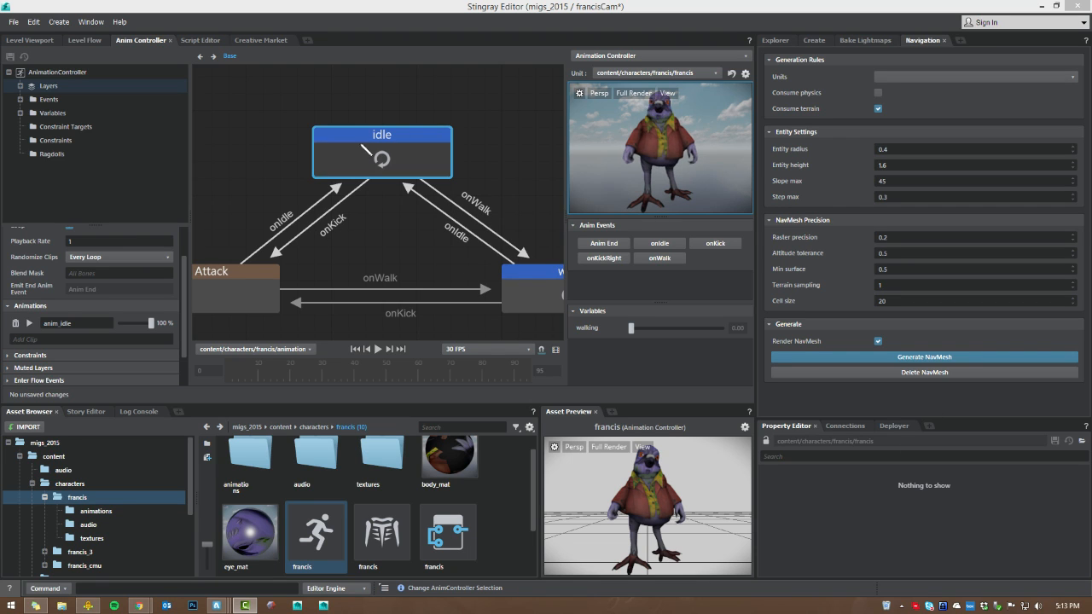
Step: Go inside the Attack state and preview the Kick state's anim_kick_right clip, stopping playback at frame 17
middle_drag(490, 201, 421, 180)
middle_drag(524, 170, 500, 157)
middle_drag(355, 295, 505, 310)
click(264, 254)
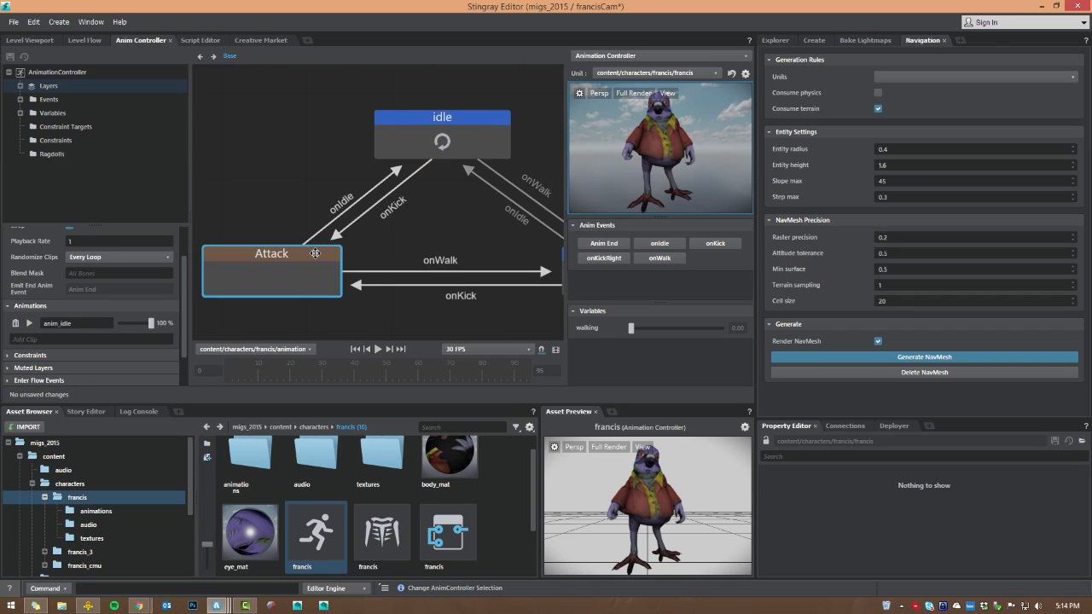
double_click(264, 254)
click(392, 186)
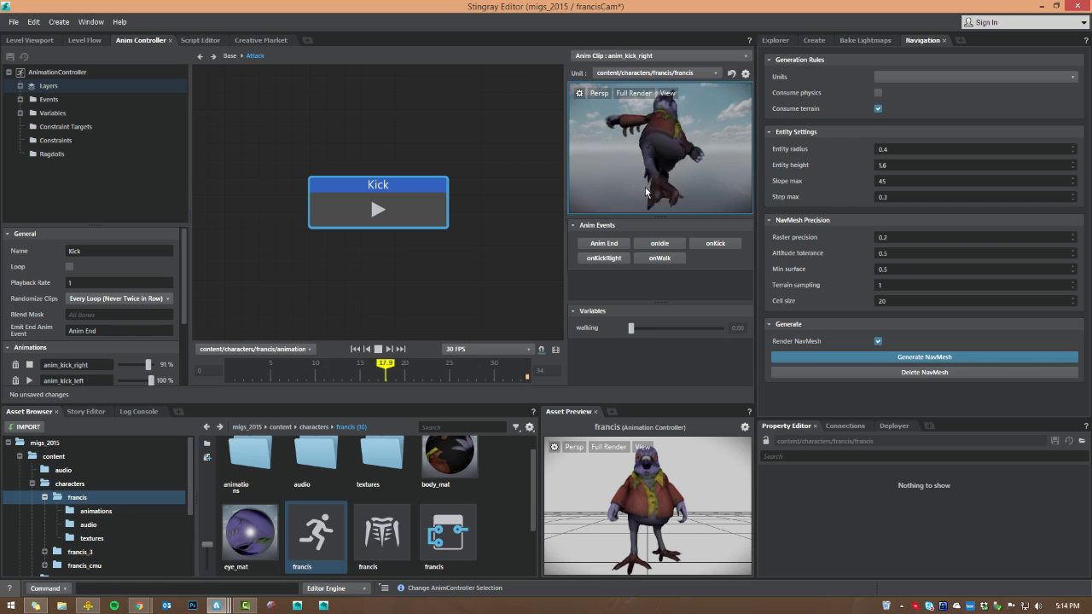
click(379, 347)
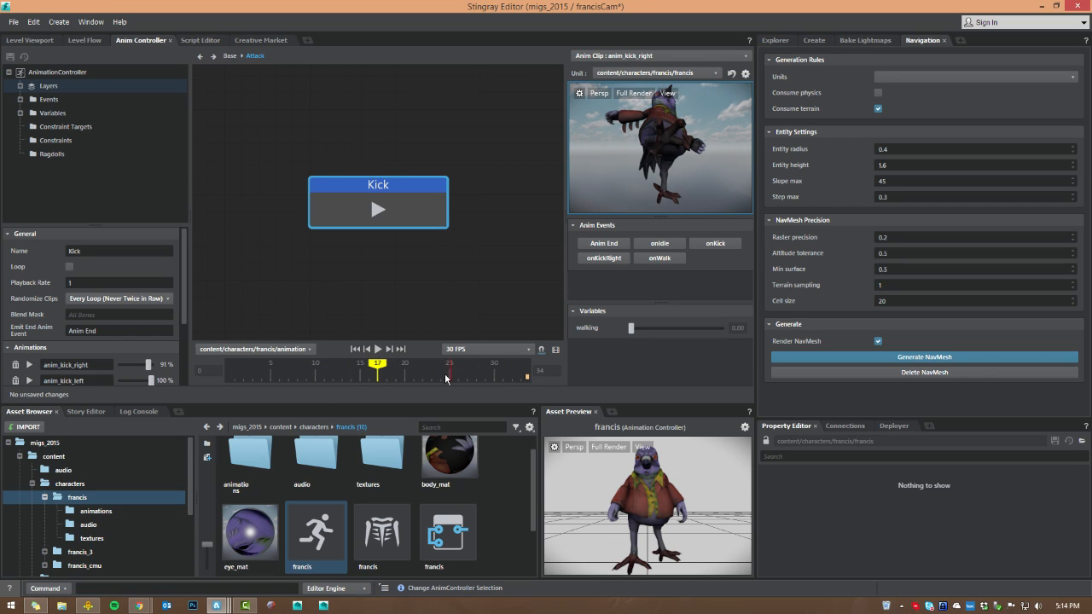
mouse_move(527, 380)
middle_drag(346, 137, 381, 182)
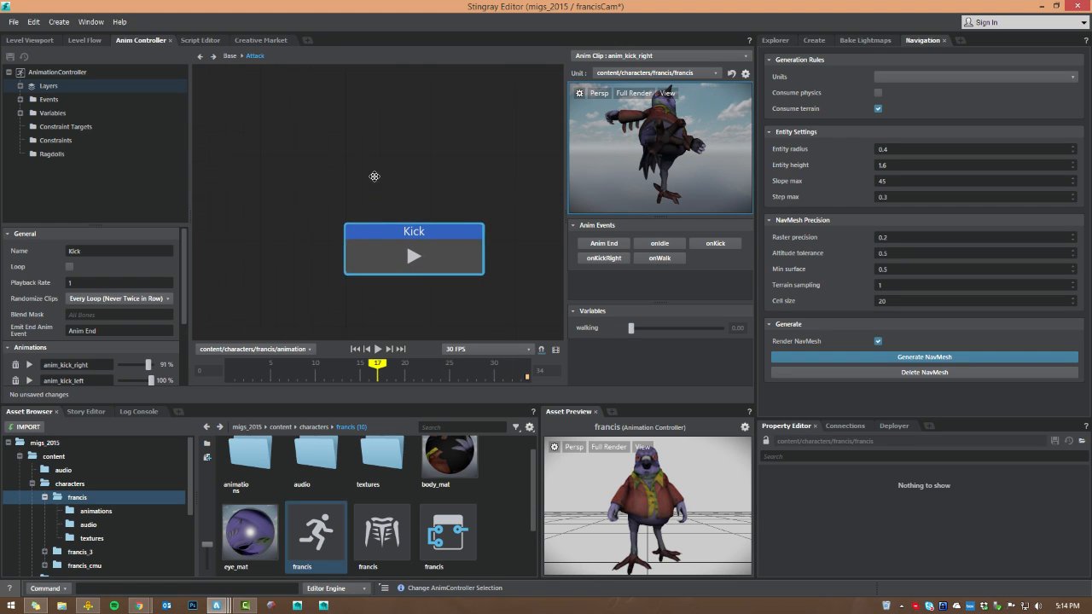
Step: Expand the animation controller's Layers and Events to review their contents, and select Variables
click(20, 86)
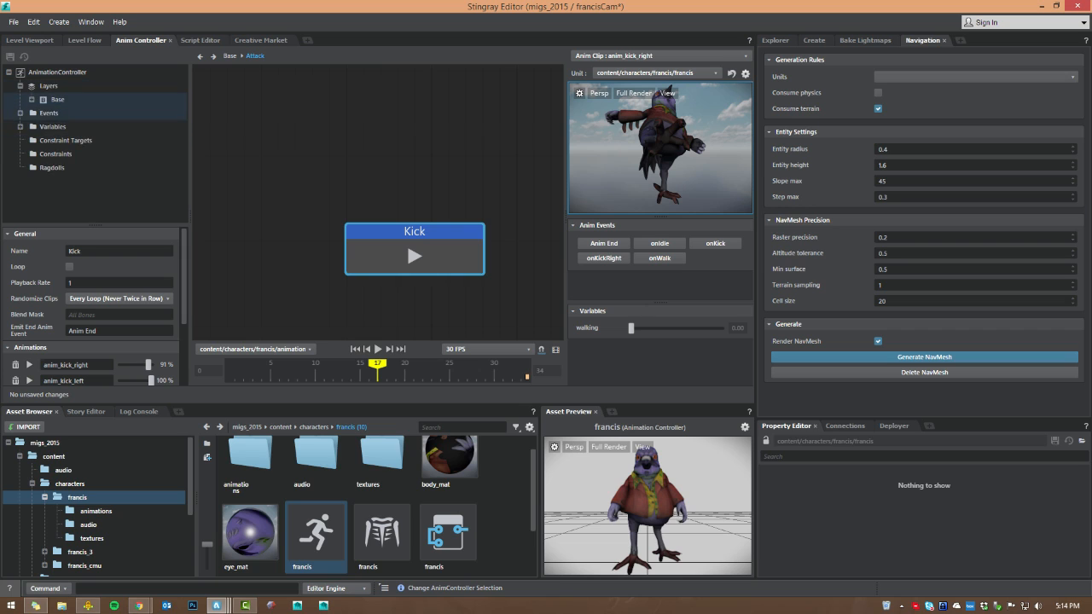
click(18, 118)
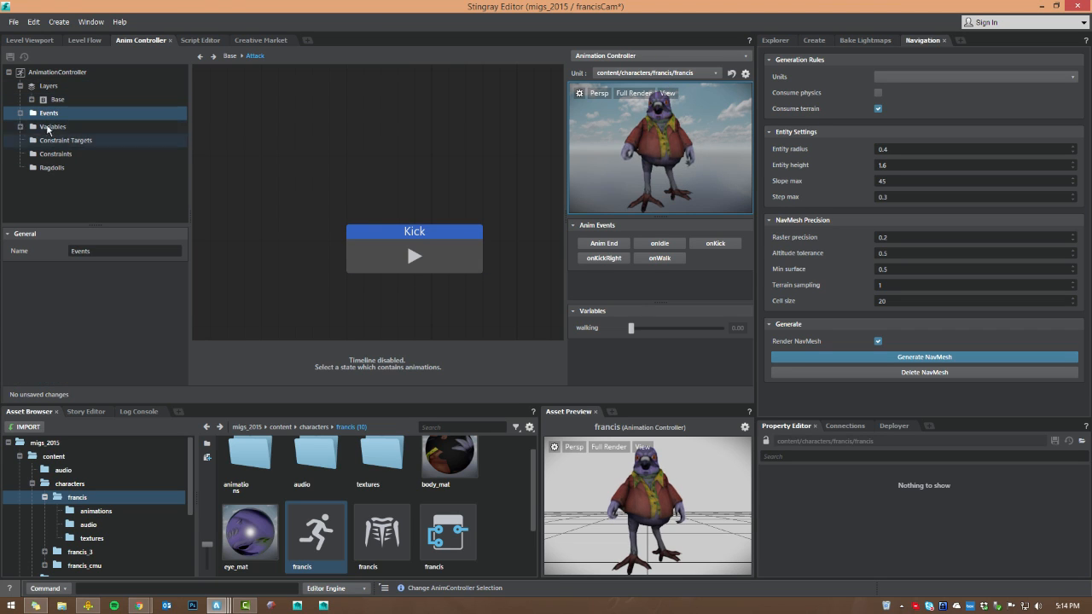
click(19, 114)
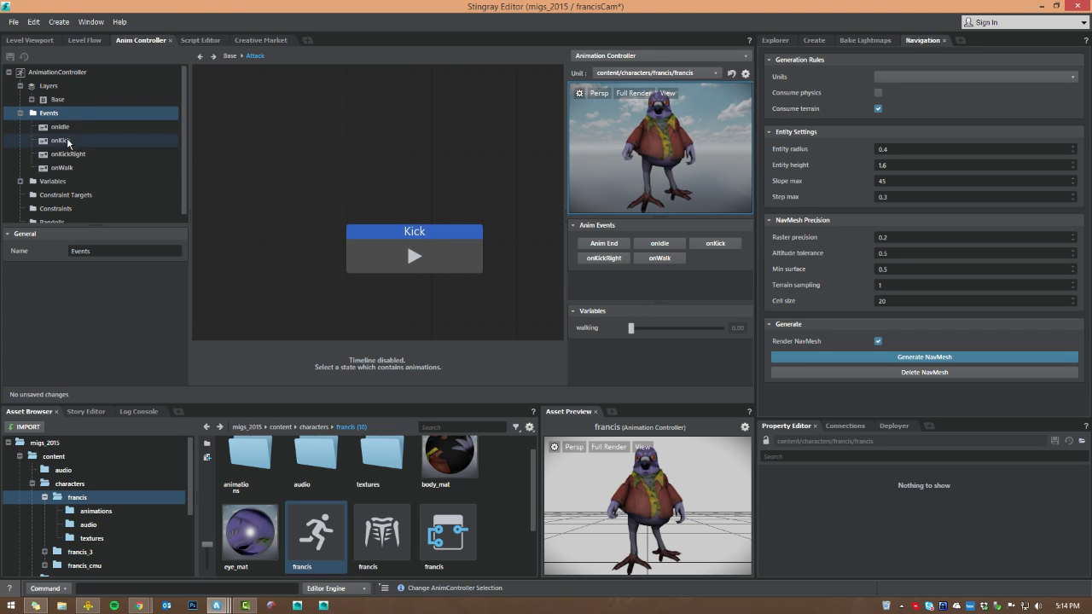
click(53, 181)
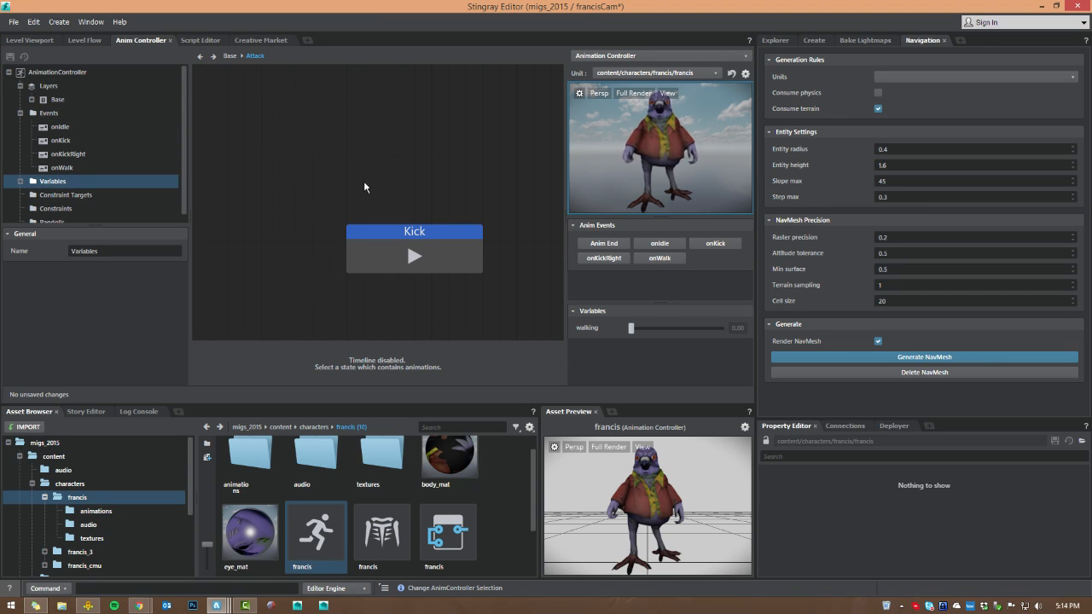
Step: Show the Level Flow graph and examine the Francis the Pigeon Init group with its Custom Unit Property nodes
click(84, 40)
alt+middle_drag(136, 190, 237, 309)
alt+right_drag(230, 237, 350, 321)
alt+middle_drag(338, 311, 273, 276)
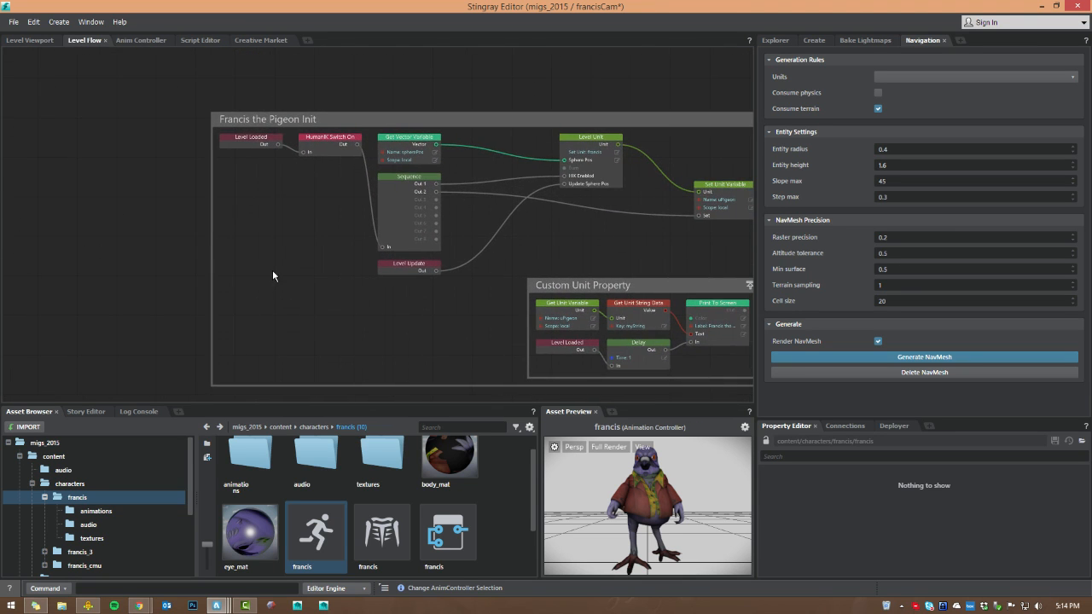
alt+middle_drag(387, 337, 264, 324)
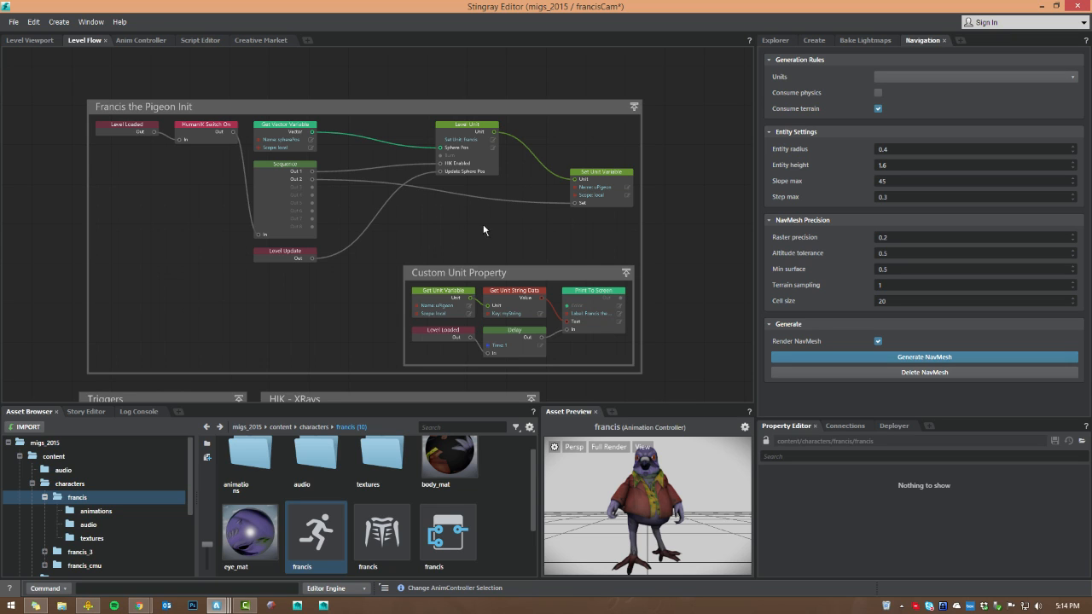
middle_drag(473, 229, 537, 220)
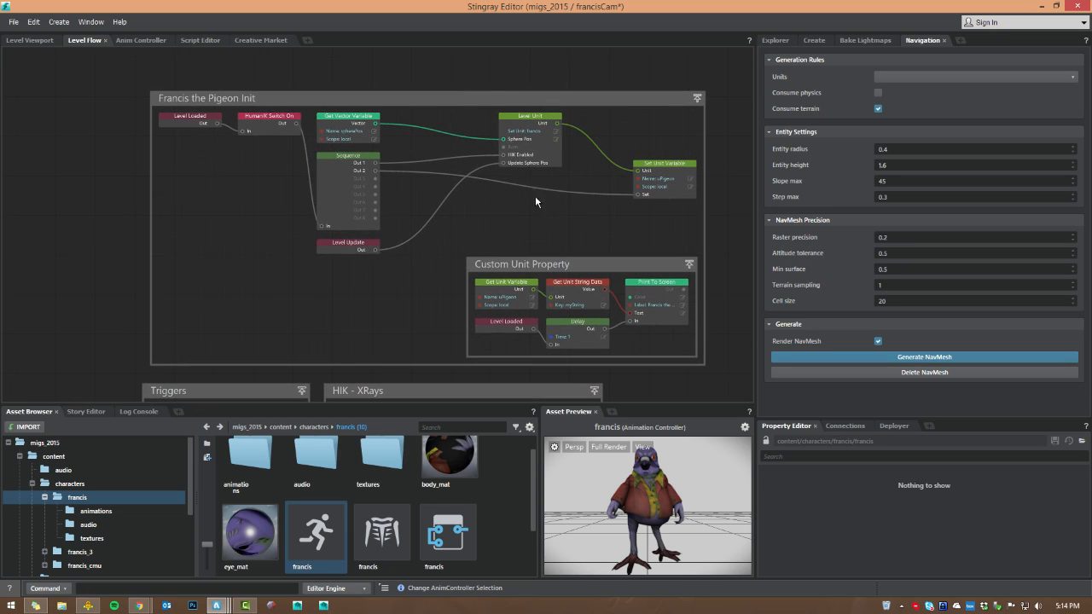
Step: Examine the Triggers, HIK - XRays and Sphere Story groups in the level flow, and return to the Francis the Pigeon Init group
scroll(369, 315, down, 5)
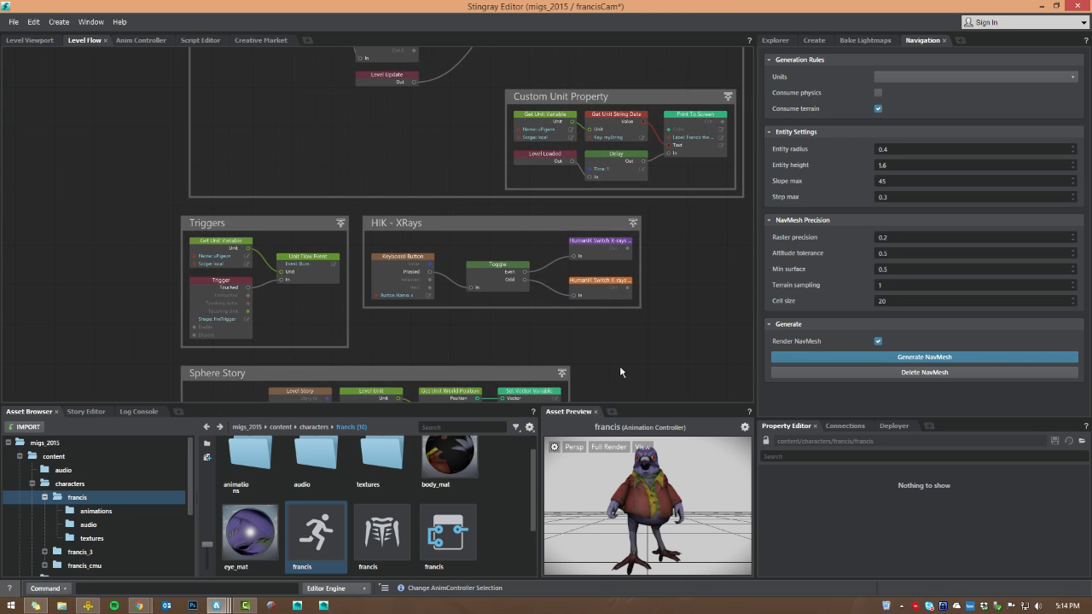
scroll(603, 290, down, 4)
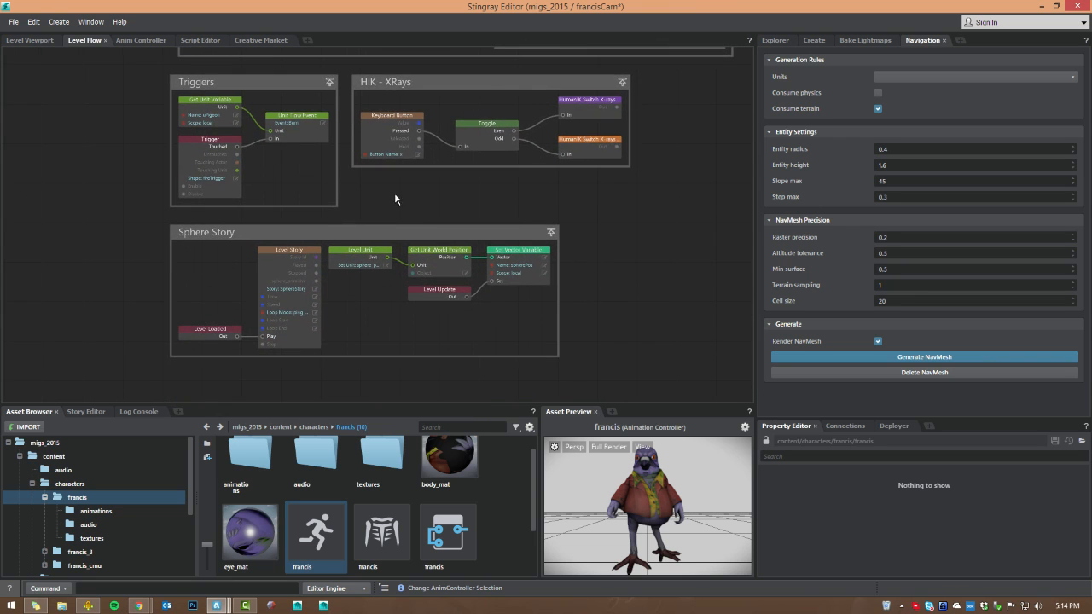
scroll(401, 201, up, 3)
scroll(448, 209, down, 1)
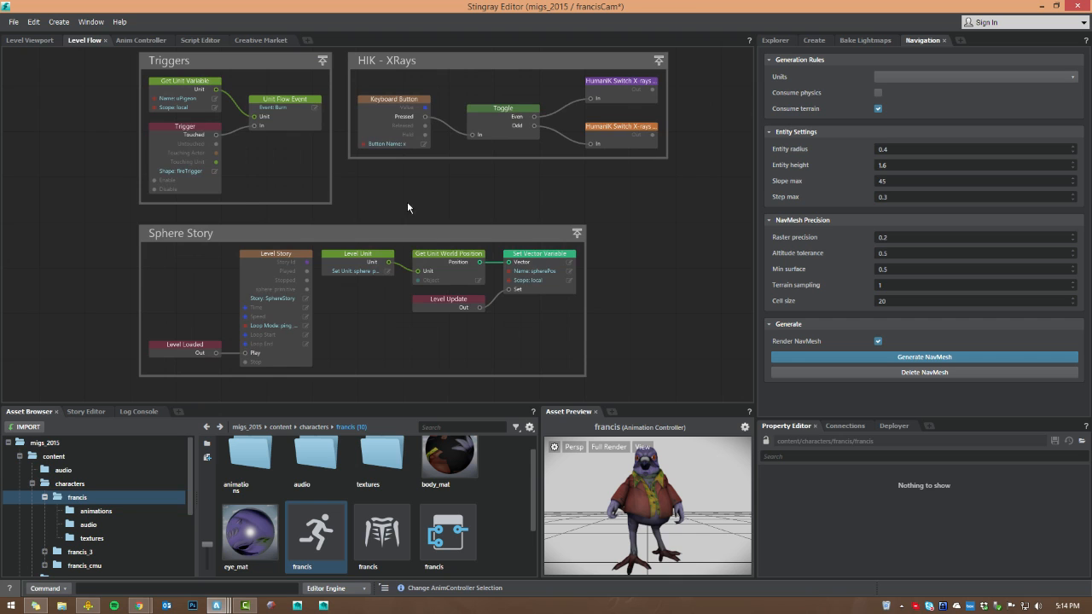
middle_drag(400, 236, 431, 357)
middle_drag(364, 167, 377, 333)
middle_drag(443, 244, 436, 365)
middle_drag(511, 120, 390, 93)
middle_drag(452, 255, 549, 196)
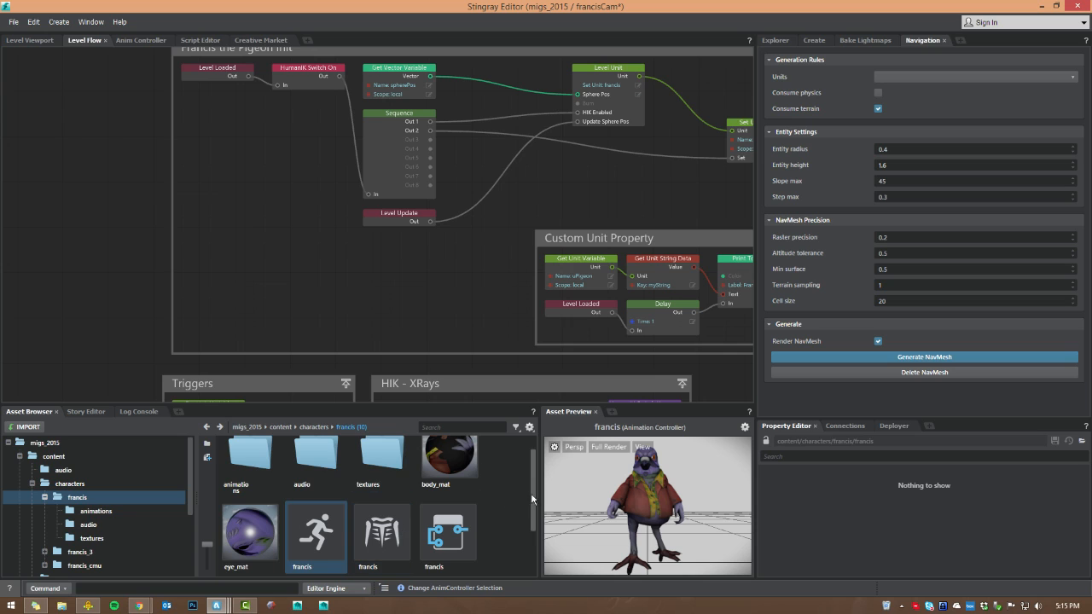
Step: Open the francis unit in the Unit Editor, expand its root node and review which object types can be created
scroll(532, 499, down, 2)
click(248, 534)
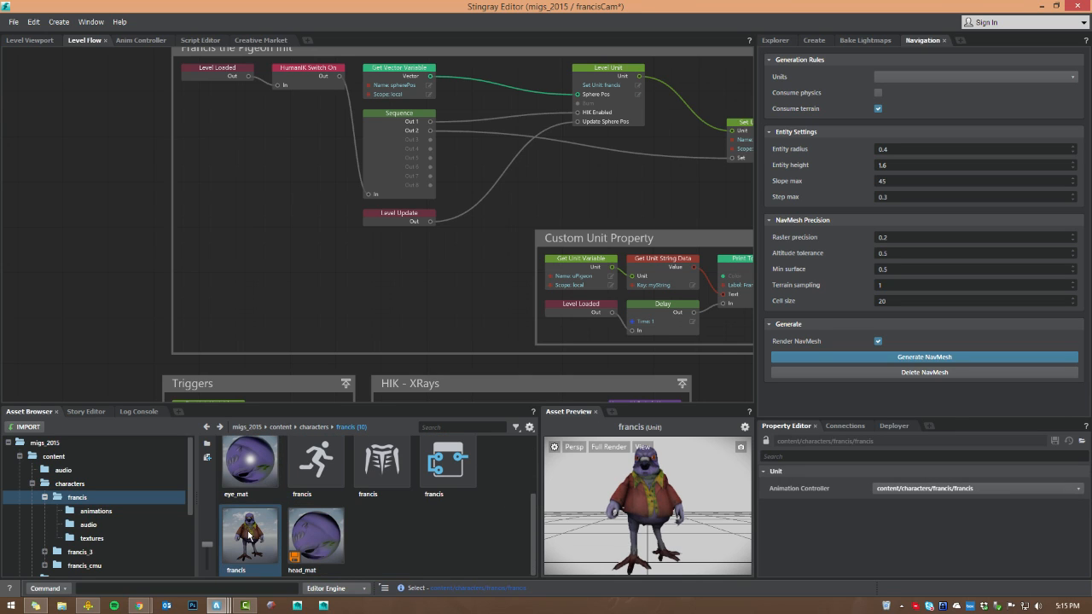
double_click(248, 535)
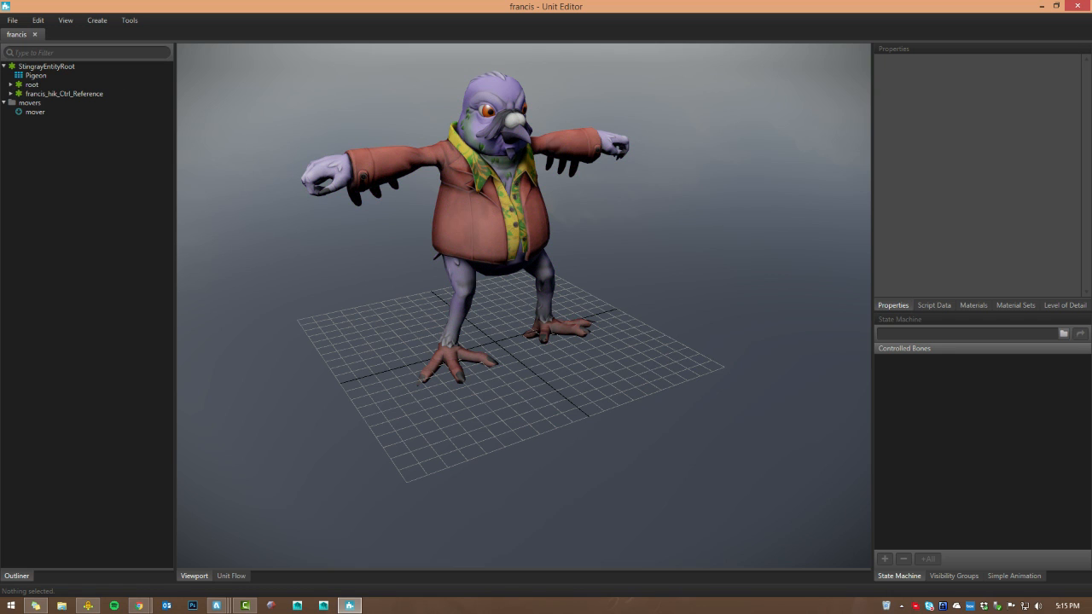
click(11, 85)
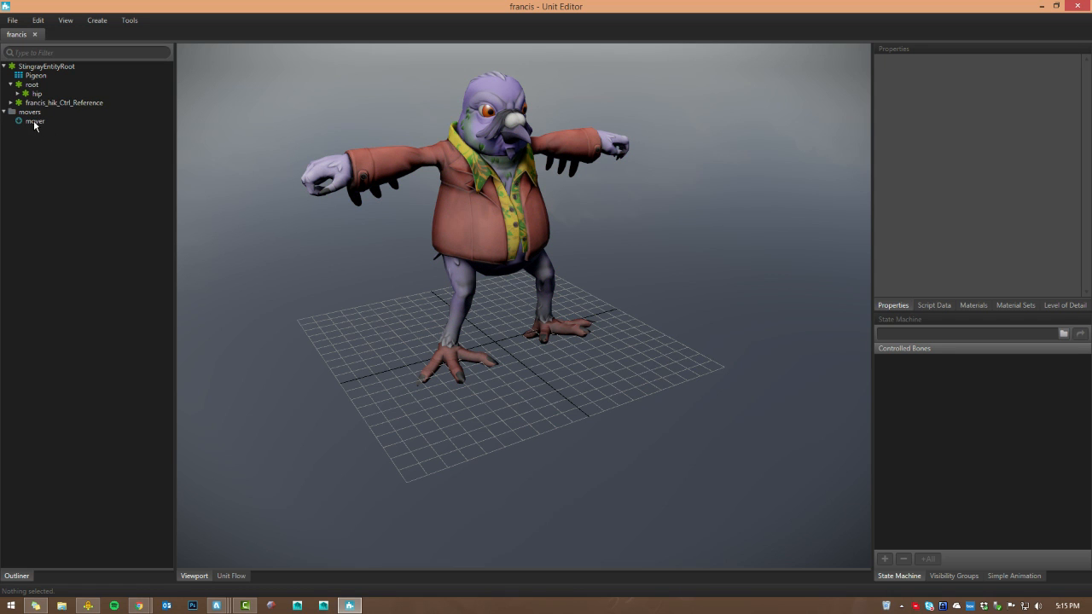
click(99, 22)
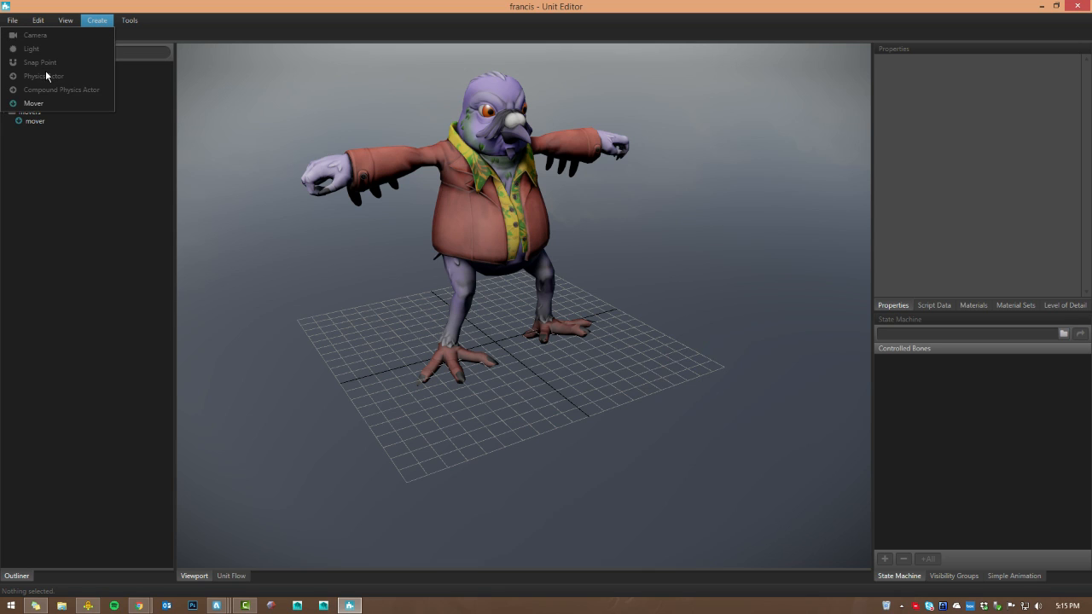
click(385, 319)
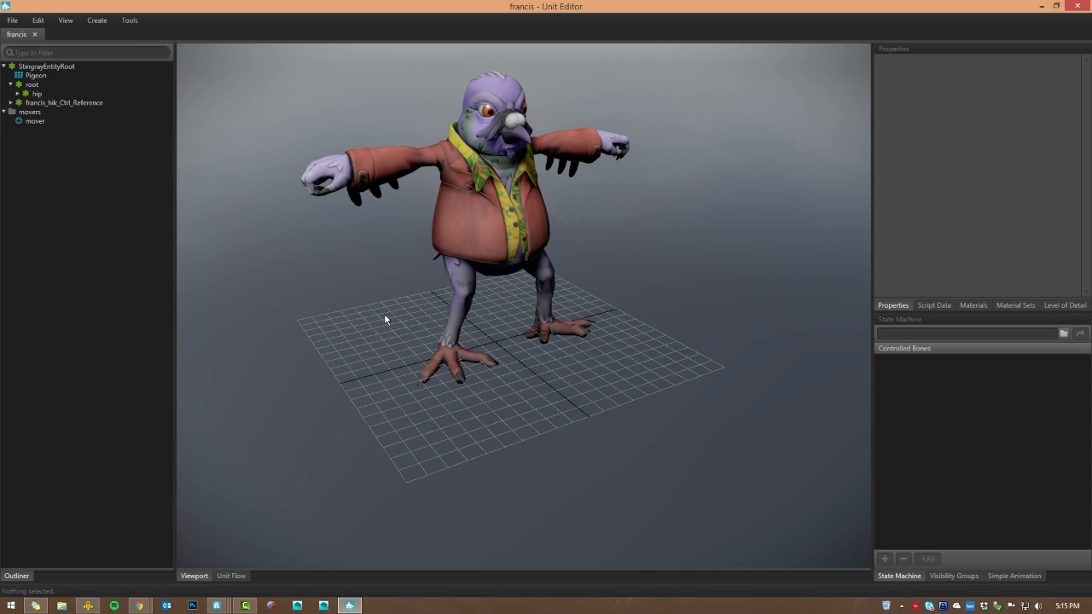
Step: Show the francis unit's flow graph and examine the Attack group, including its onKick event and Wwise Trigger Event nodes
click(238, 576)
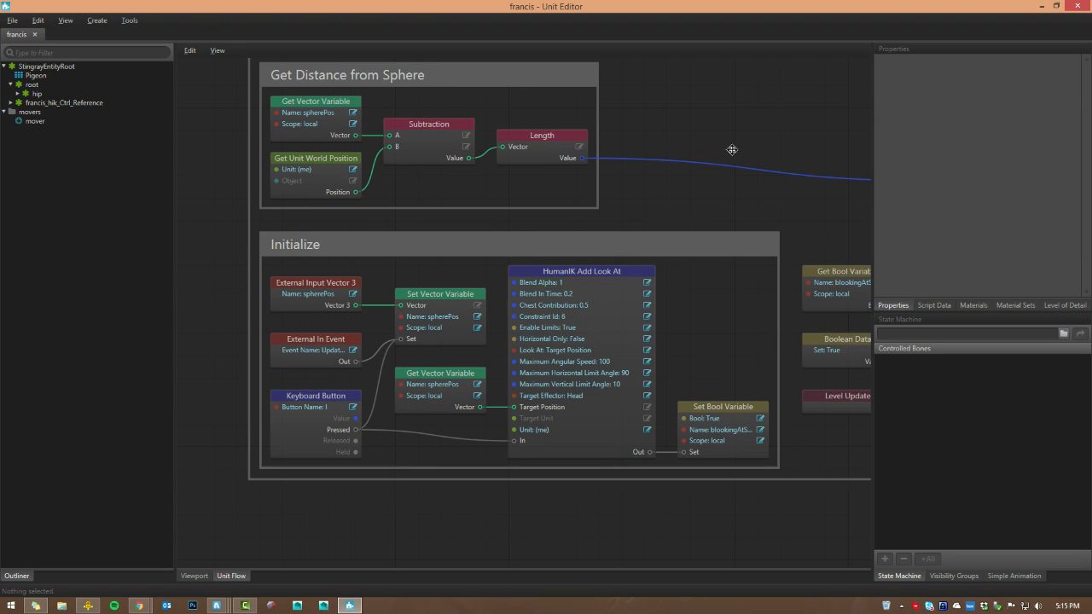
middle_drag(732, 150, 713, 399)
scroll(697, 319, down, 8)
middle_drag(428, 253, 365, 412)
scroll(414, 146, up, 4)
middle_drag(679, 180, 402, 144)
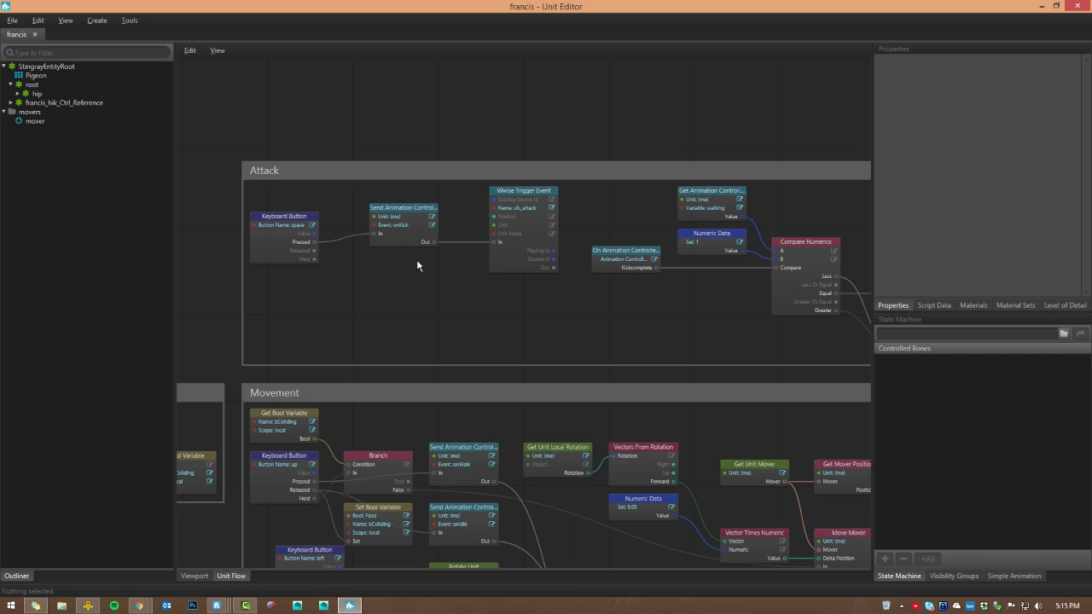
middle_drag(448, 327, 373, 333)
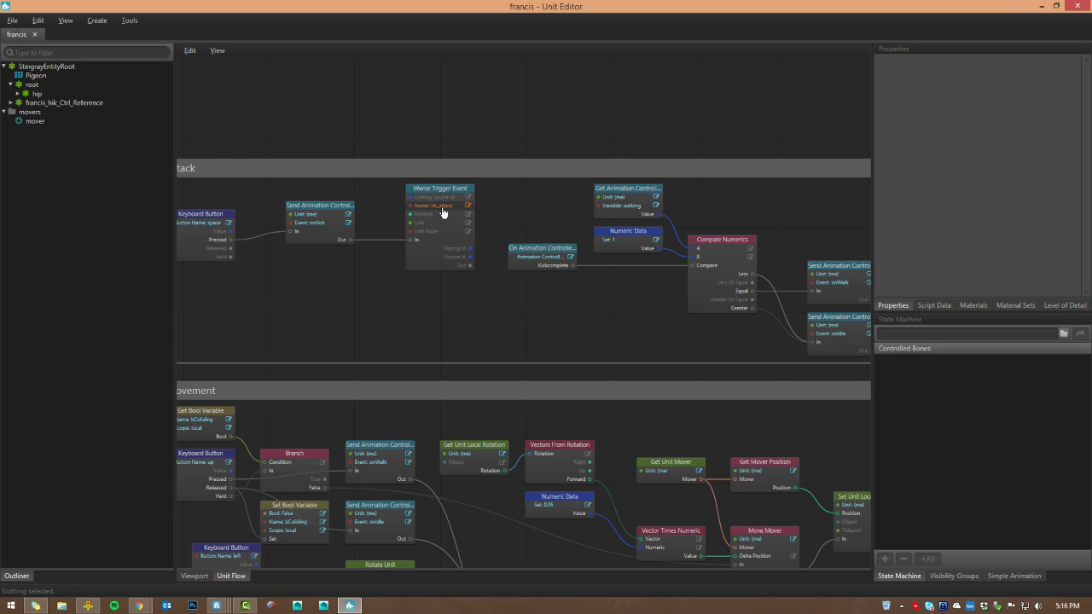
Step: Examine the Movement group in the unit flow, from the keyboard button nodes through to the mover and Debug nodes
middle_drag(441, 350, 536, 94)
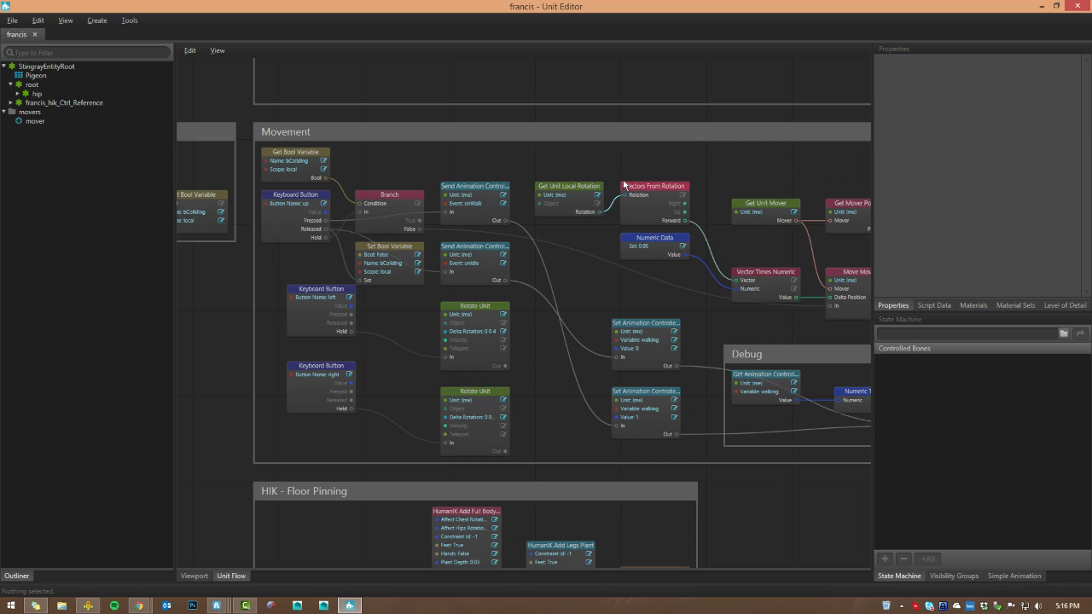
middle_drag(592, 163, 570, 155)
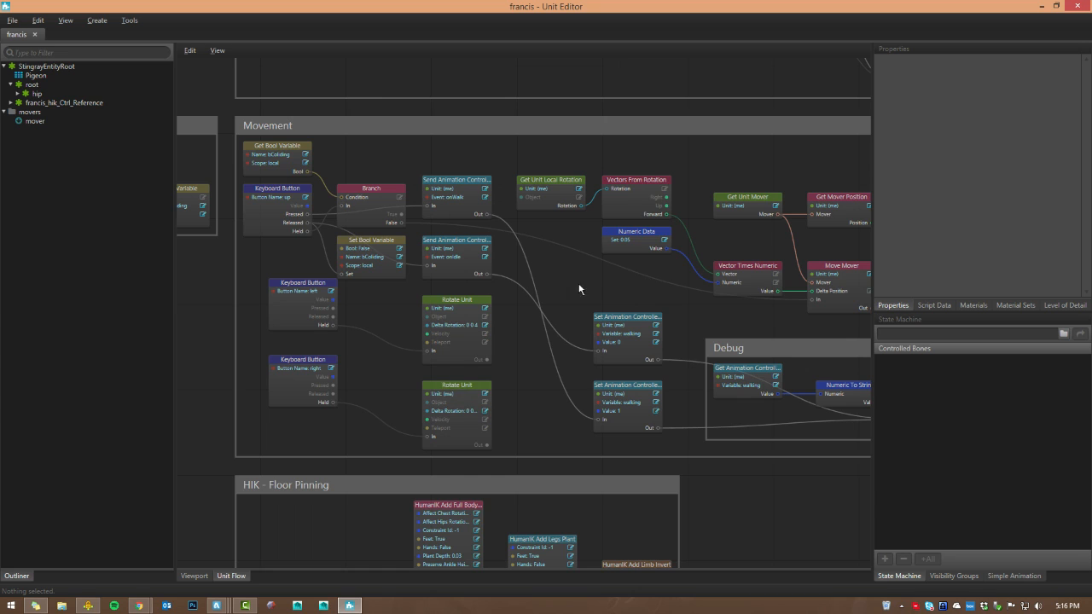
middle_drag(580, 287, 372, 313)
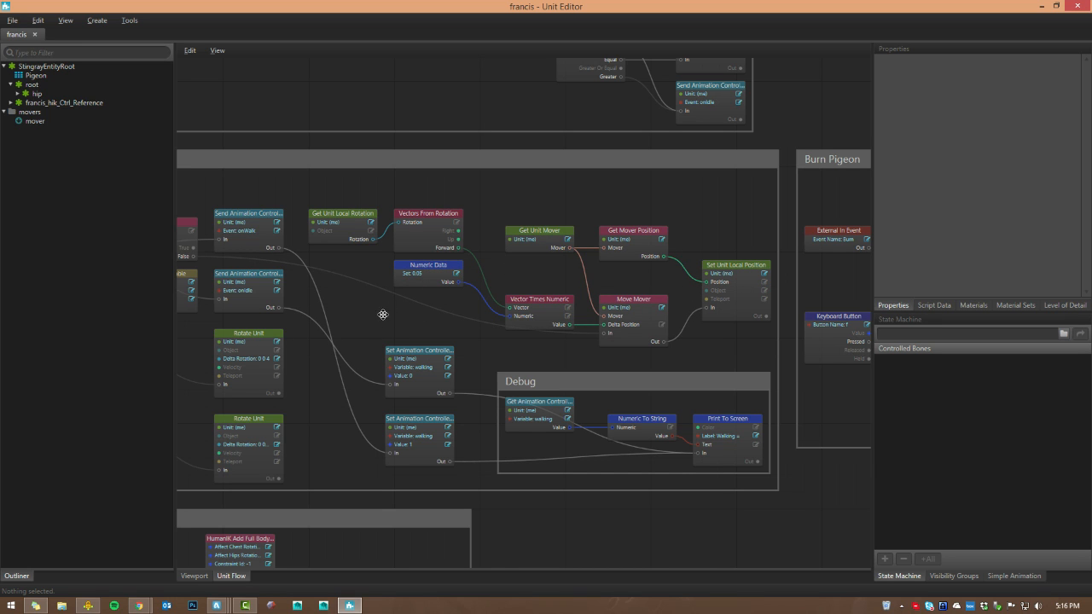
Step: Examine the HIK - Floor Pinning group and its HumanIK full body, legs plant and limb invert nodes
middle_drag(383, 312, 617, 141)
middle_drag(220, 358, 224, 313)
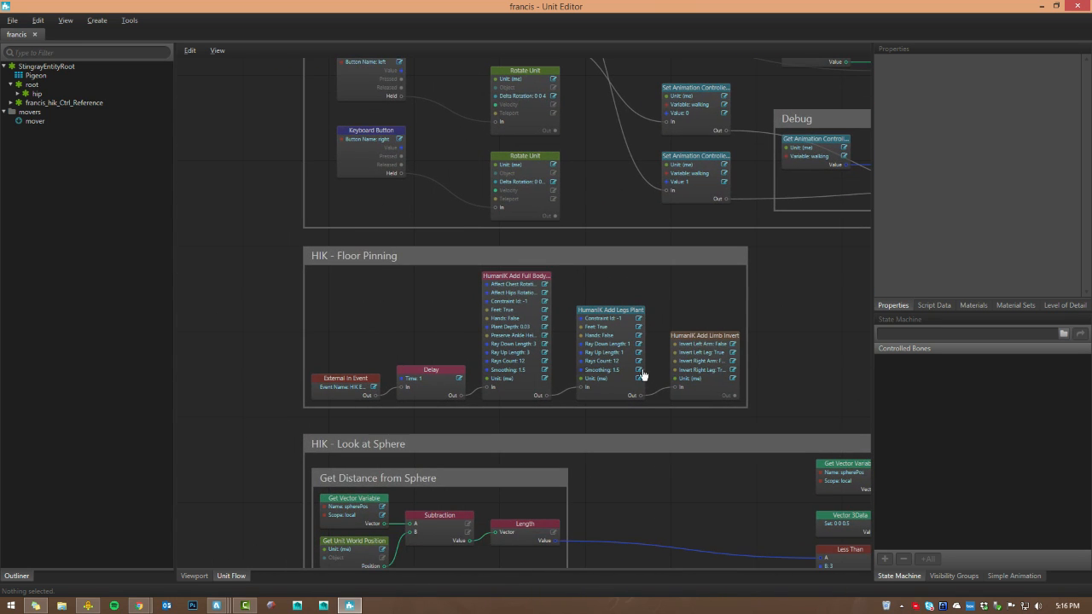
click(593, 318)
middle_drag(609, 281, 584, 222)
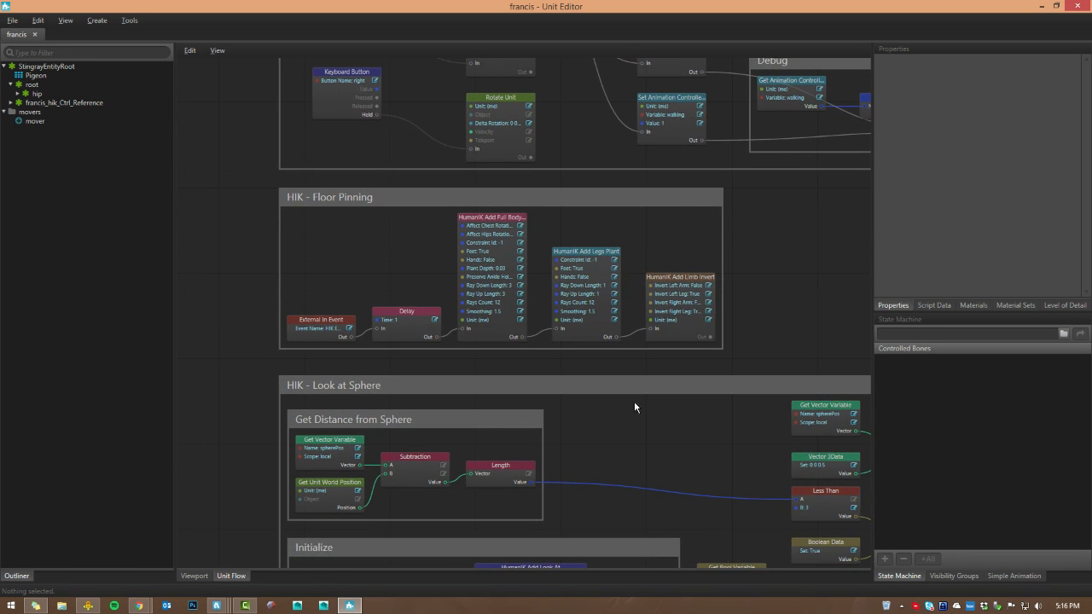
Step: Examine the HIK - Look at Sphere group, including Get Distance from Sphere and Initialize, and close the Unit Editor
scroll(551, 234, down, 5)
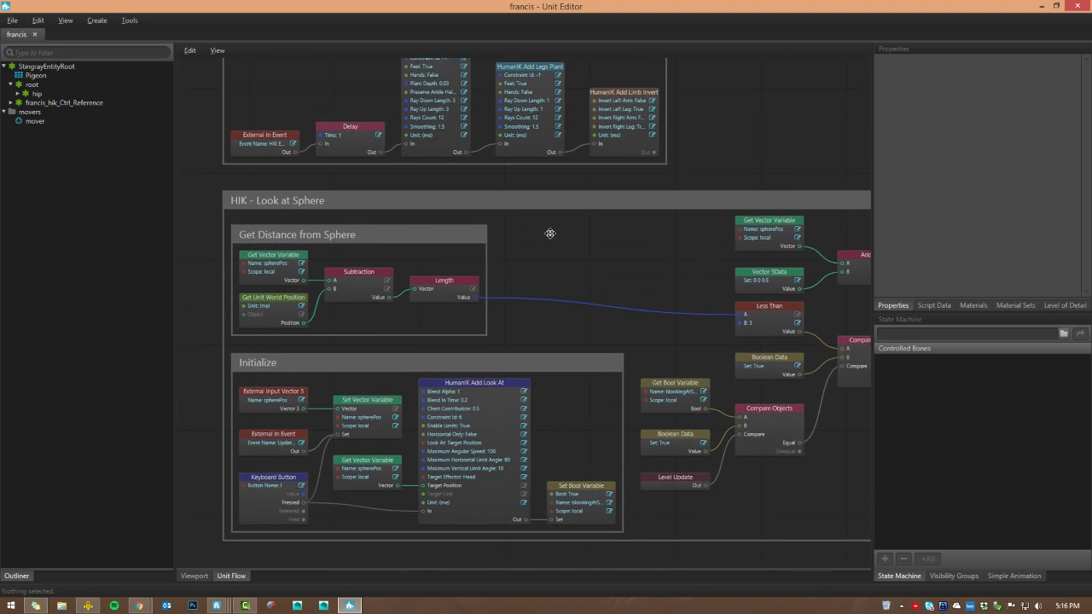
scroll(603, 272, up, 3)
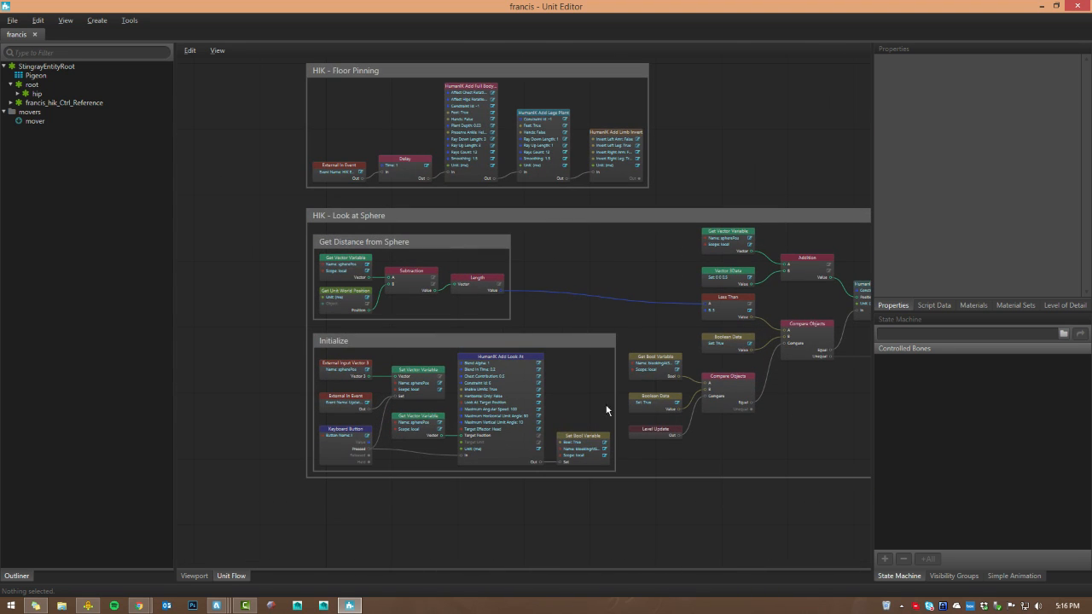
middle_drag(615, 263, 541, 289)
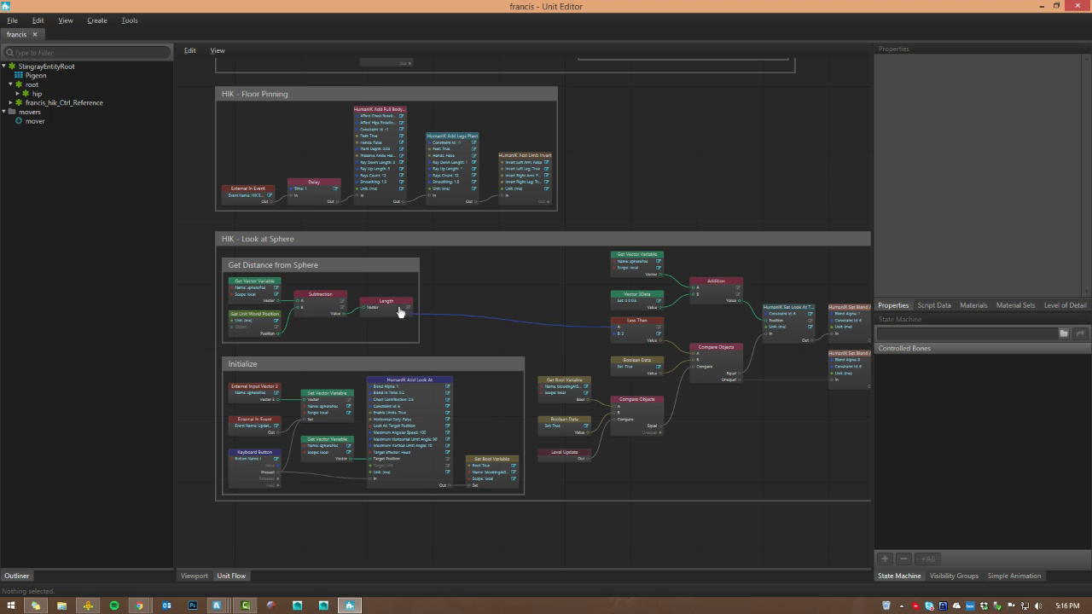
middle_drag(713, 328, 581, 311)
middle_drag(554, 234, 653, 431)
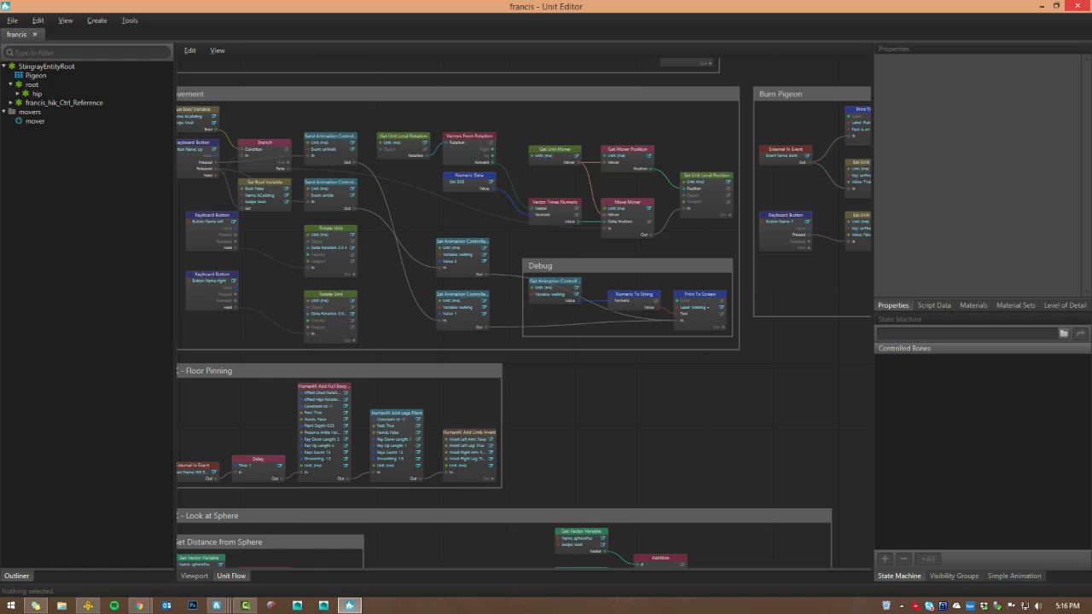
click(1077, 6)
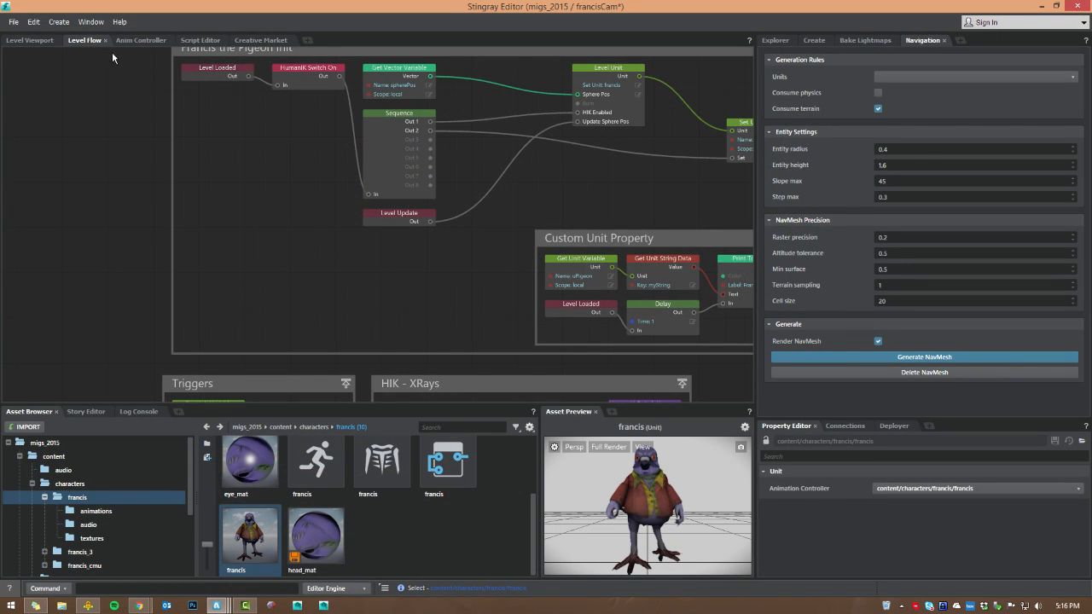
Step: Run the francisCam test level from the level viewport and walk Francis onto the small white block
click(24, 40)
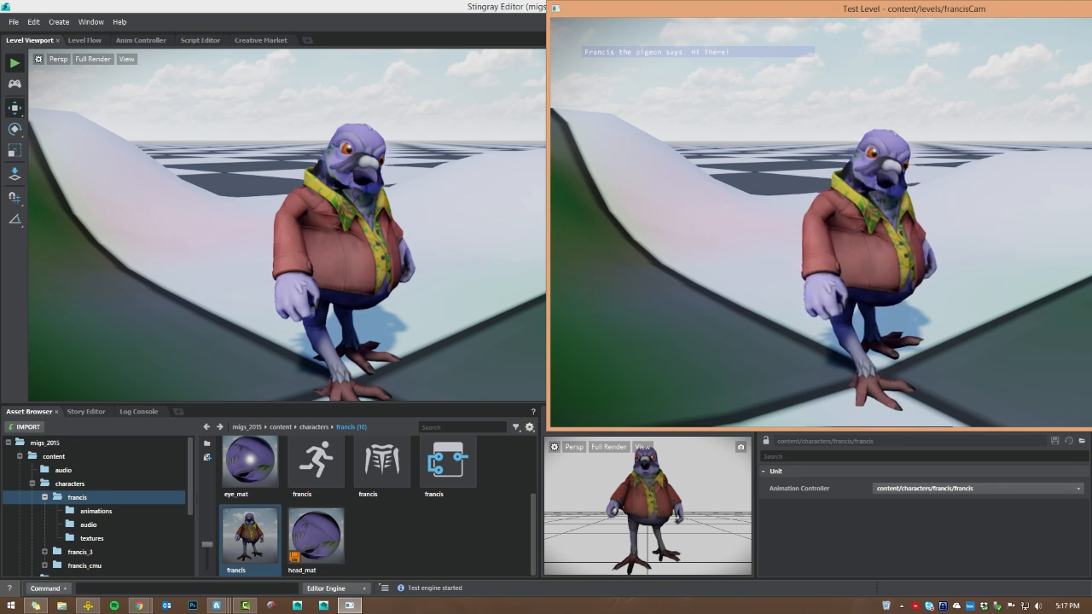
key(w)
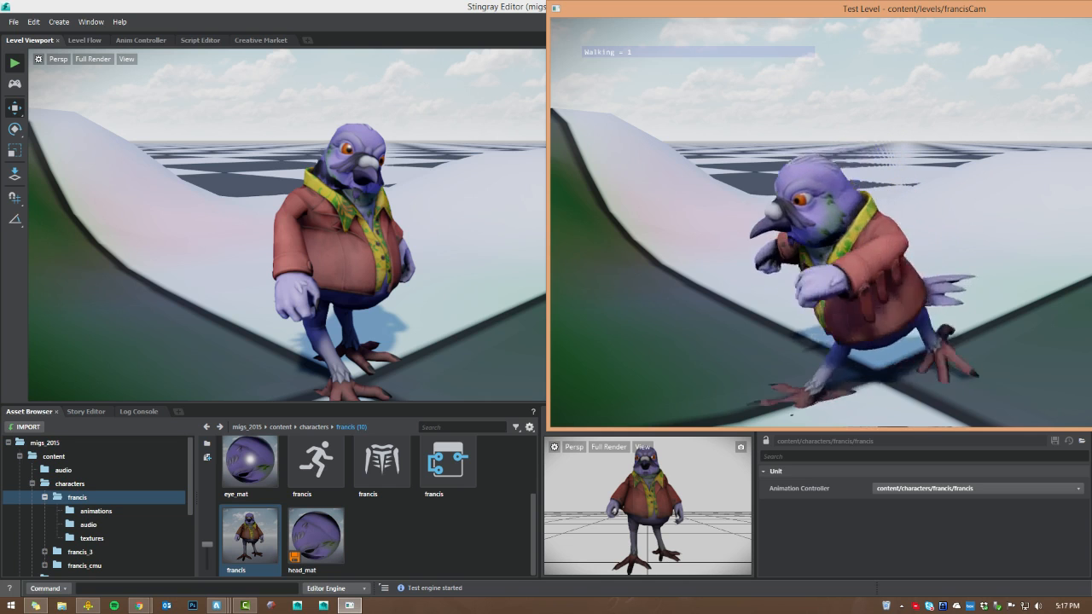
key(s)
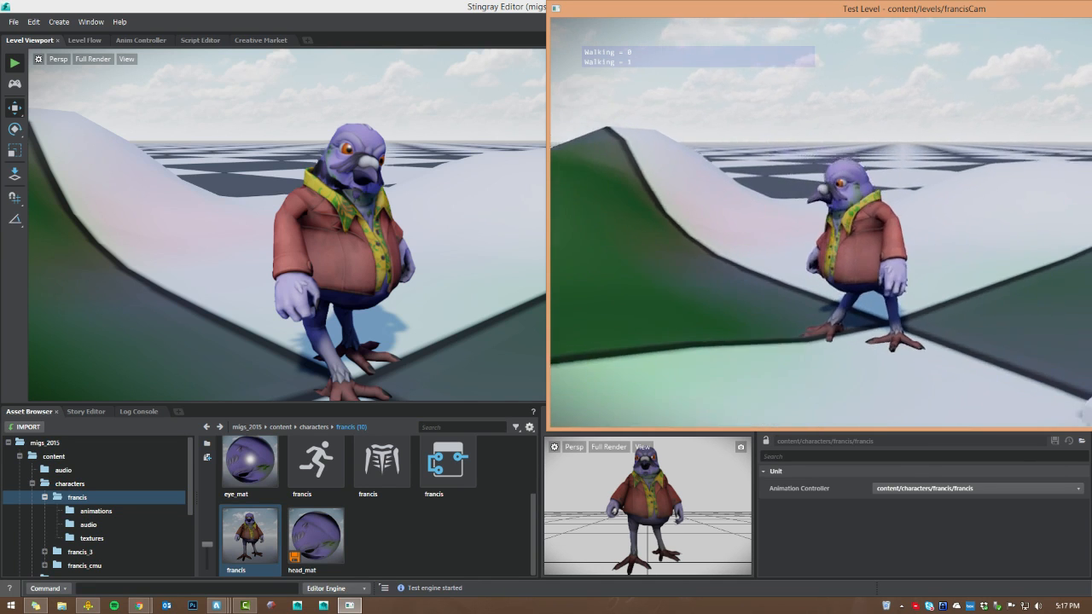
key(d)
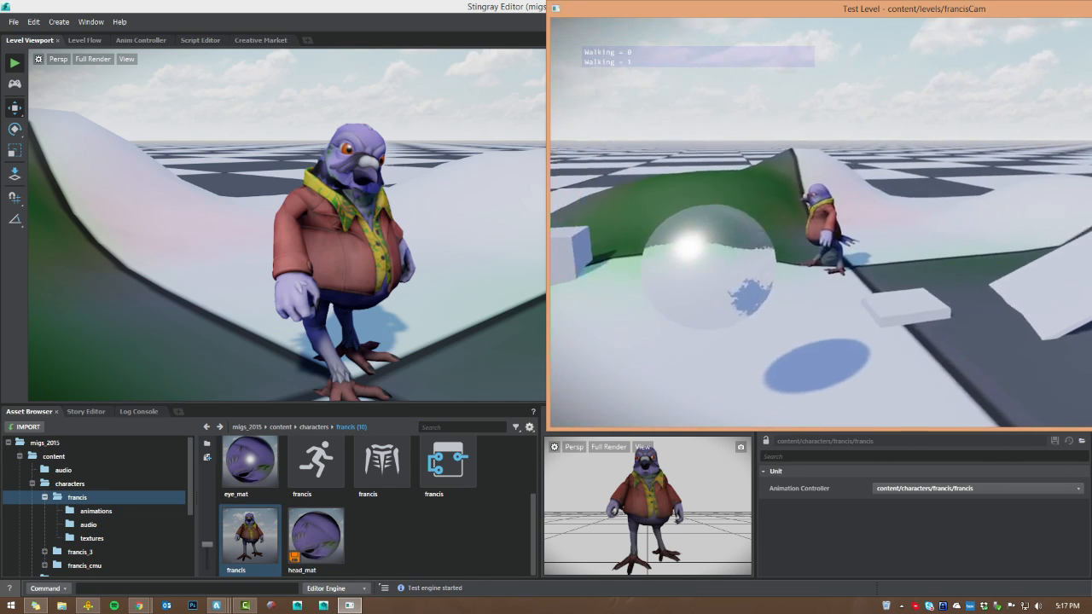
key(a)
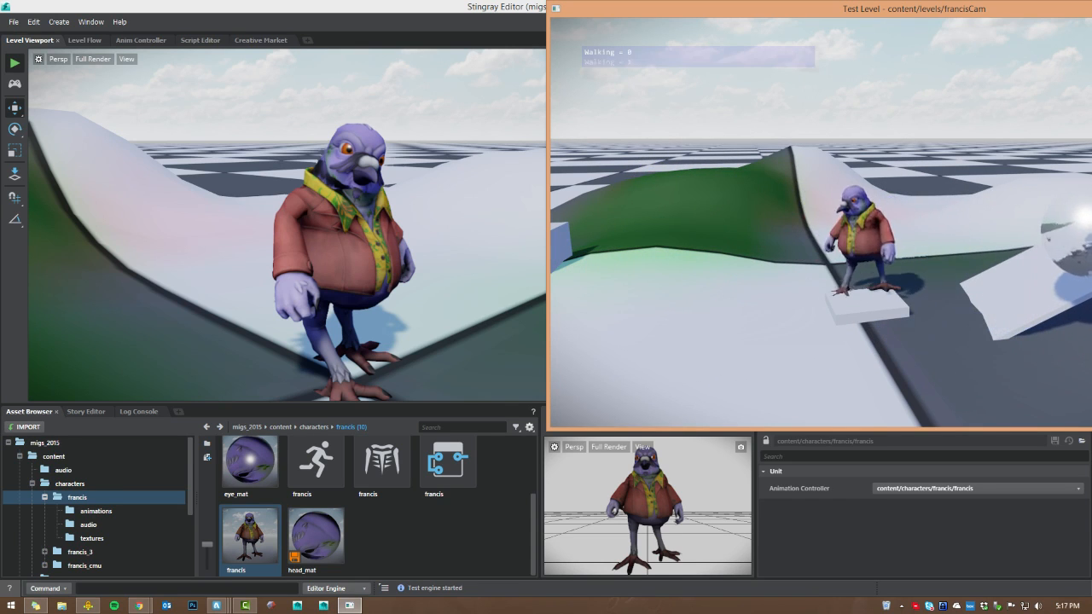
Step: Walk Francis off the small block and up the tilted white ramp to test the floor pinning
key(w)
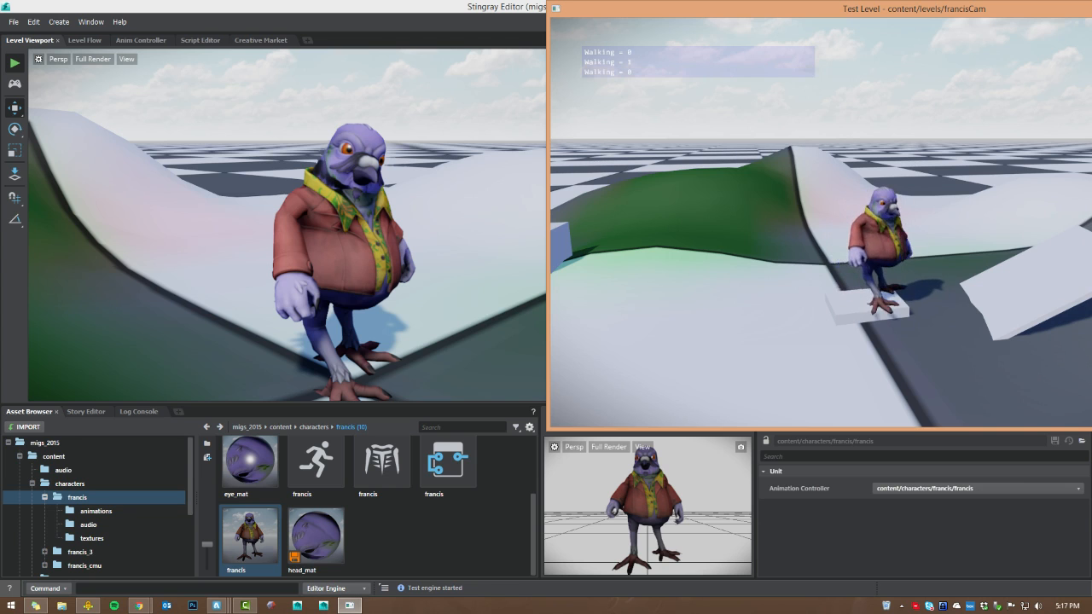
key(w)
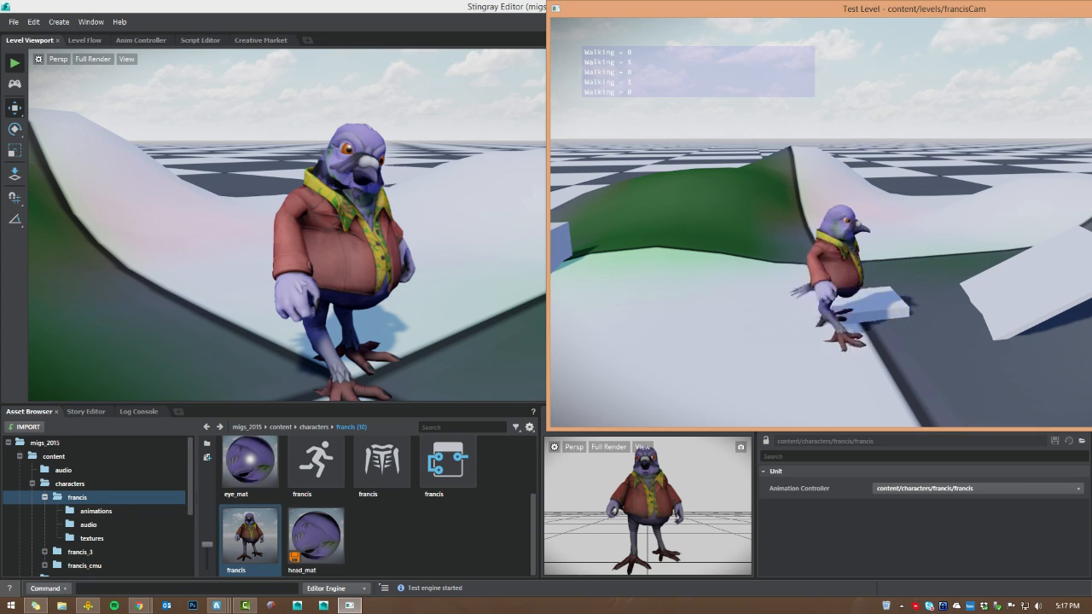
key(w)
key(w)
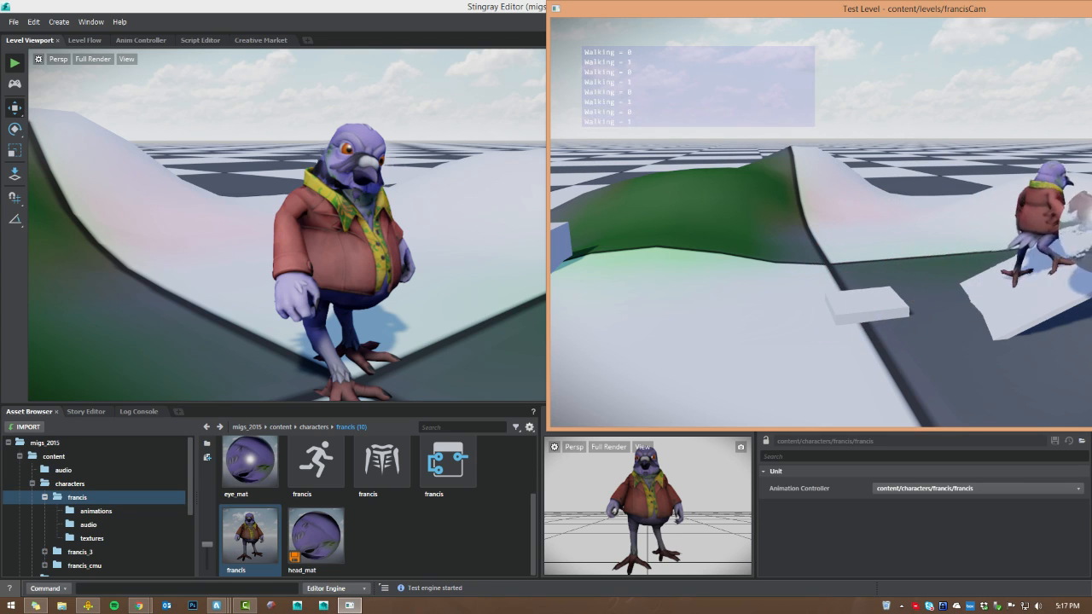
key(w)
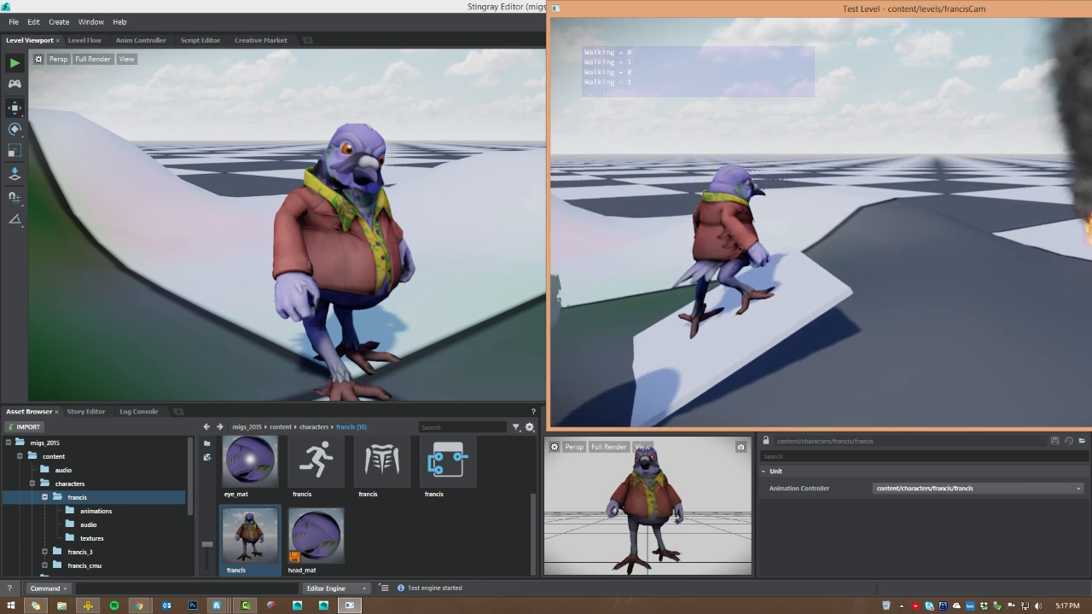
Step: Turn Francis around, walk him back down the ramp and stop him beside the small block
key(a)
key(w)
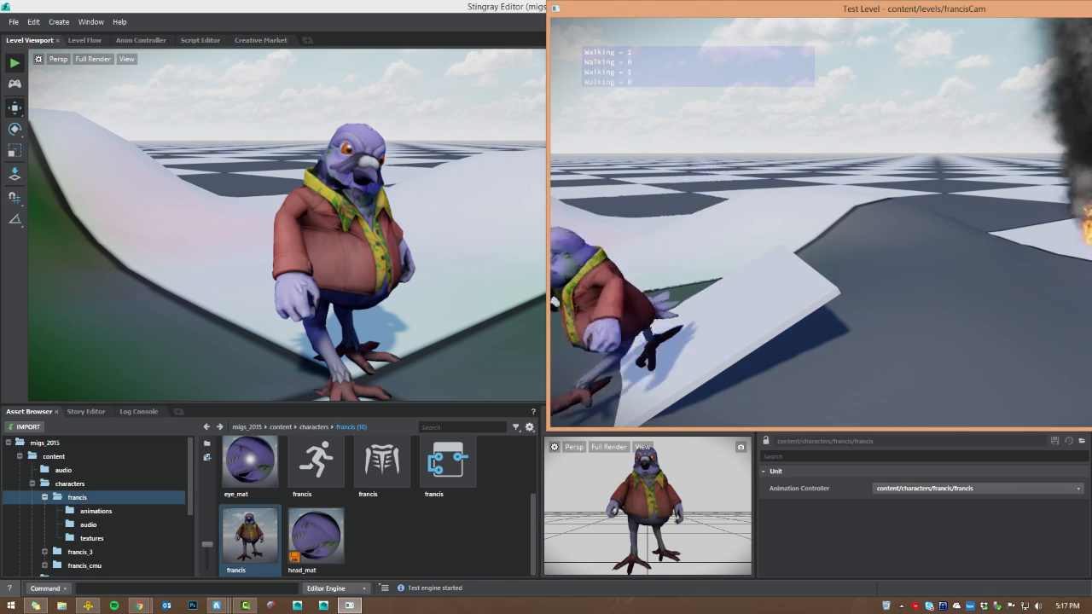
key(w)
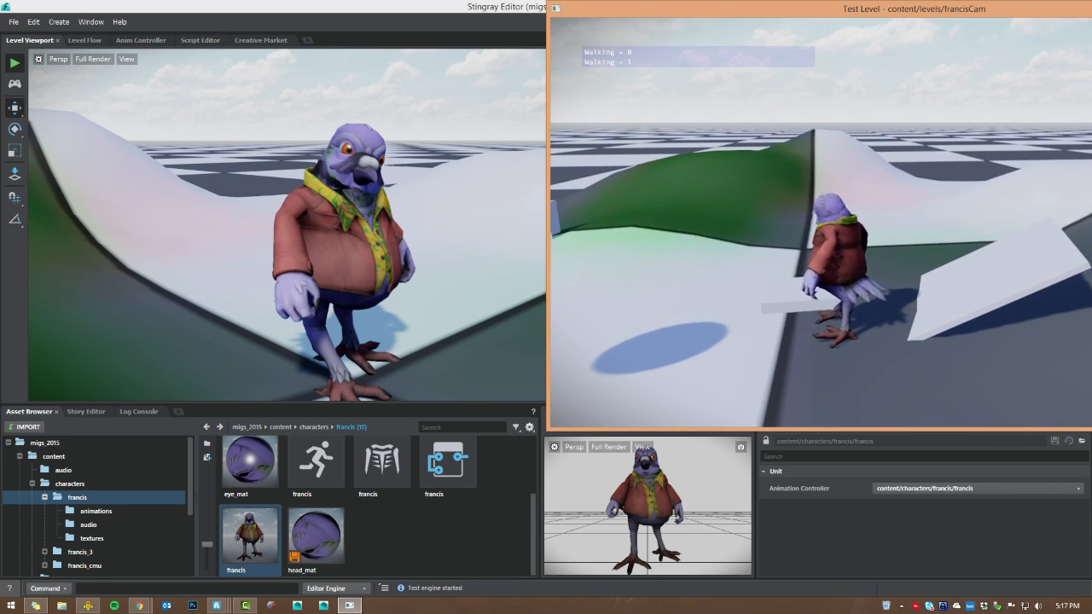
key(w)
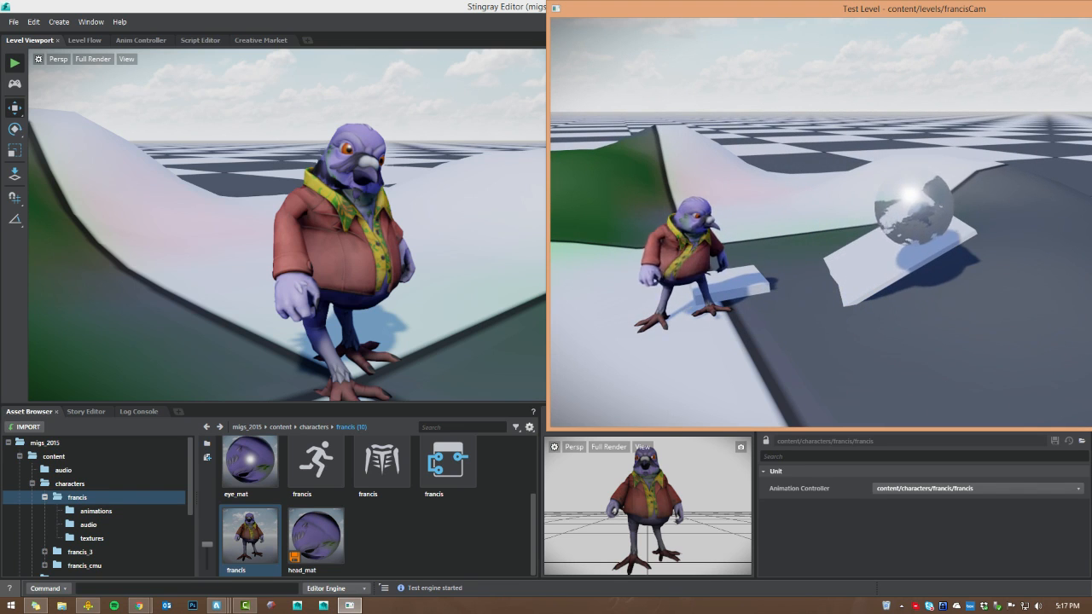
Step: Walk and turn Francis around the small block near the reflective sphere, and end the level test
key(w)
key(d)
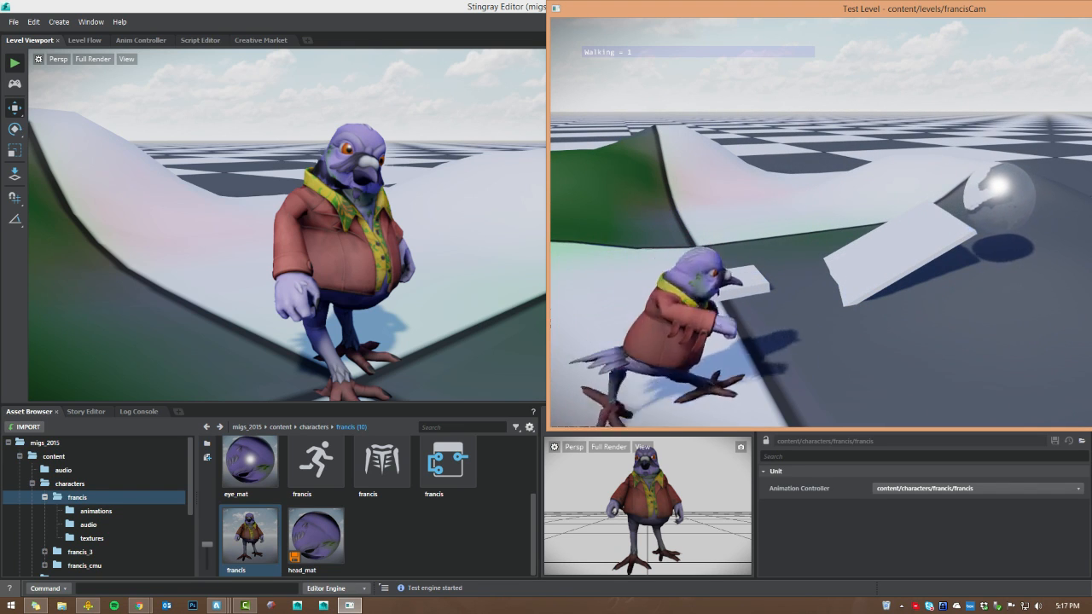
key(w)
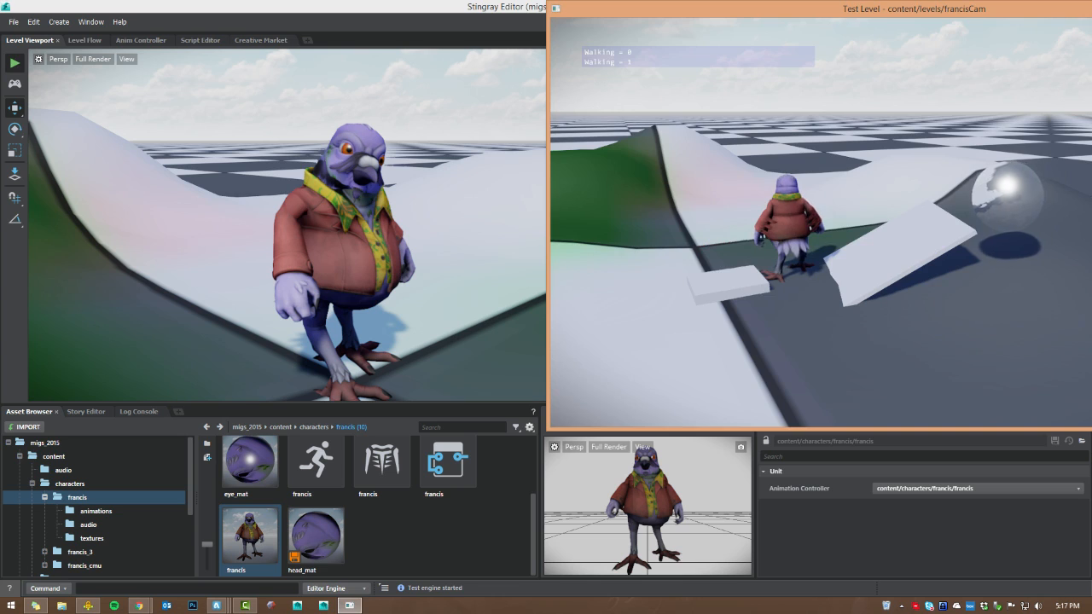
key(Escape)
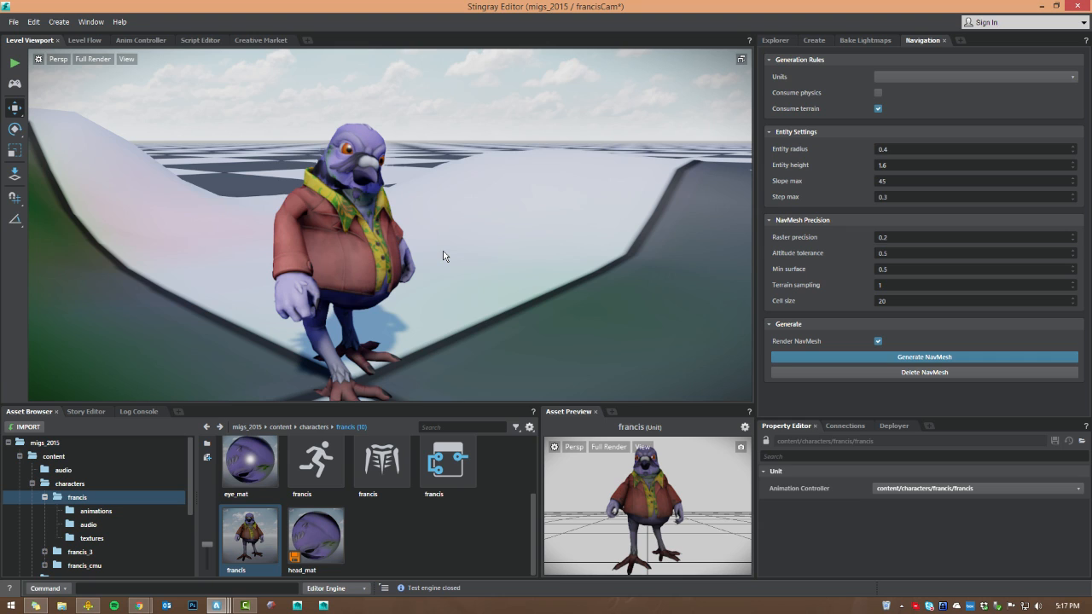
click(86, 411)
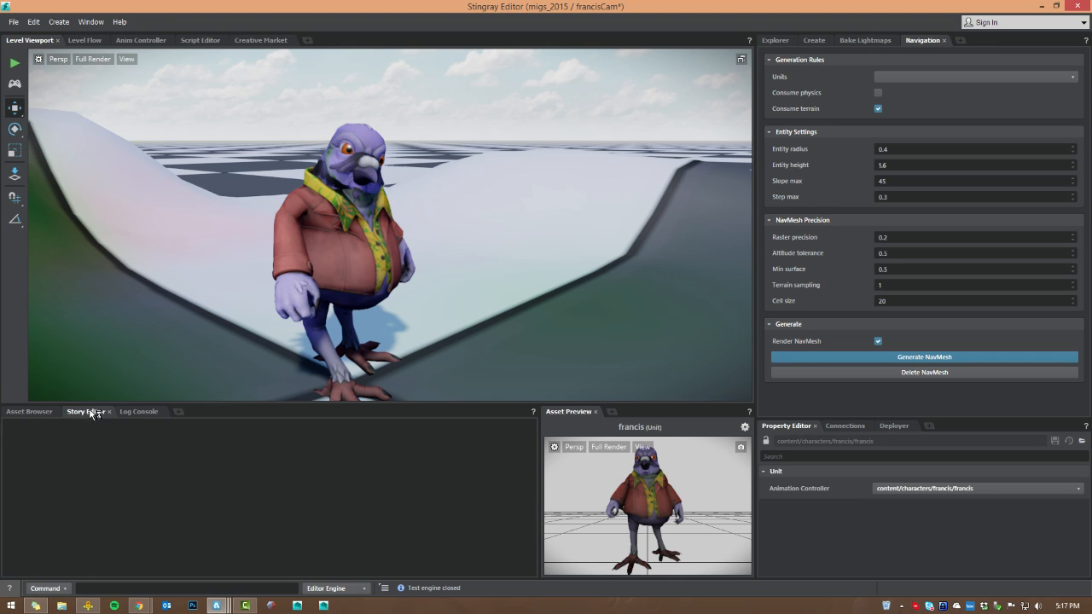
click(13, 21)
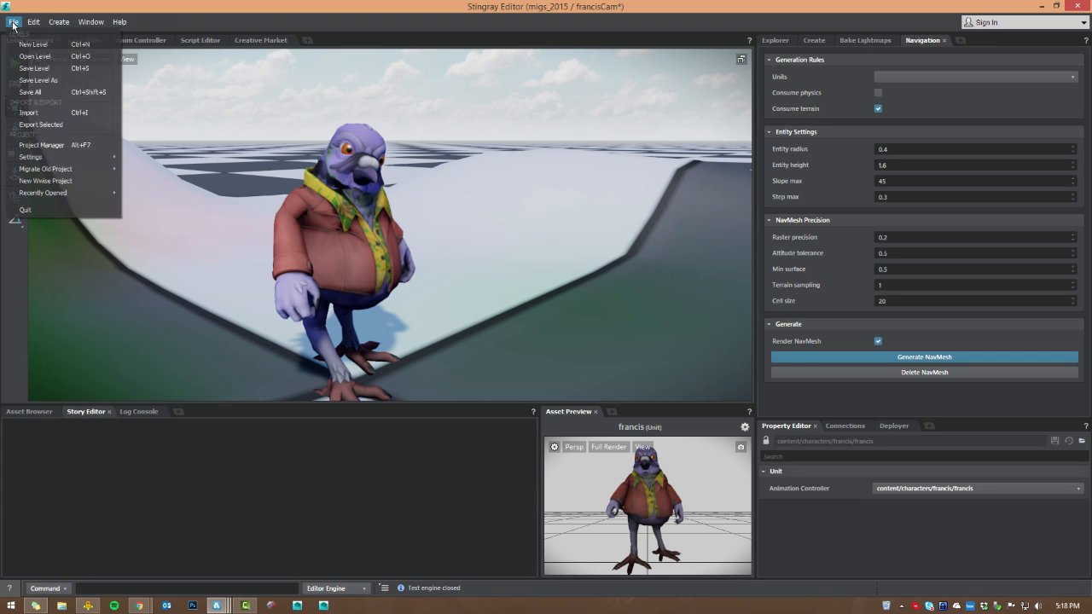
click(45, 145)
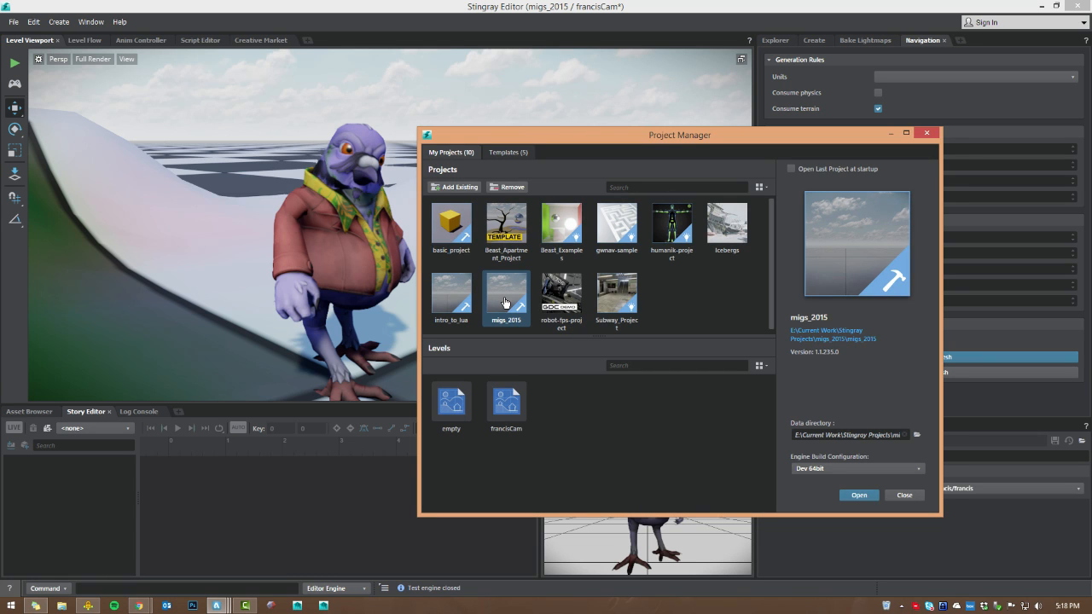
key(Escape)
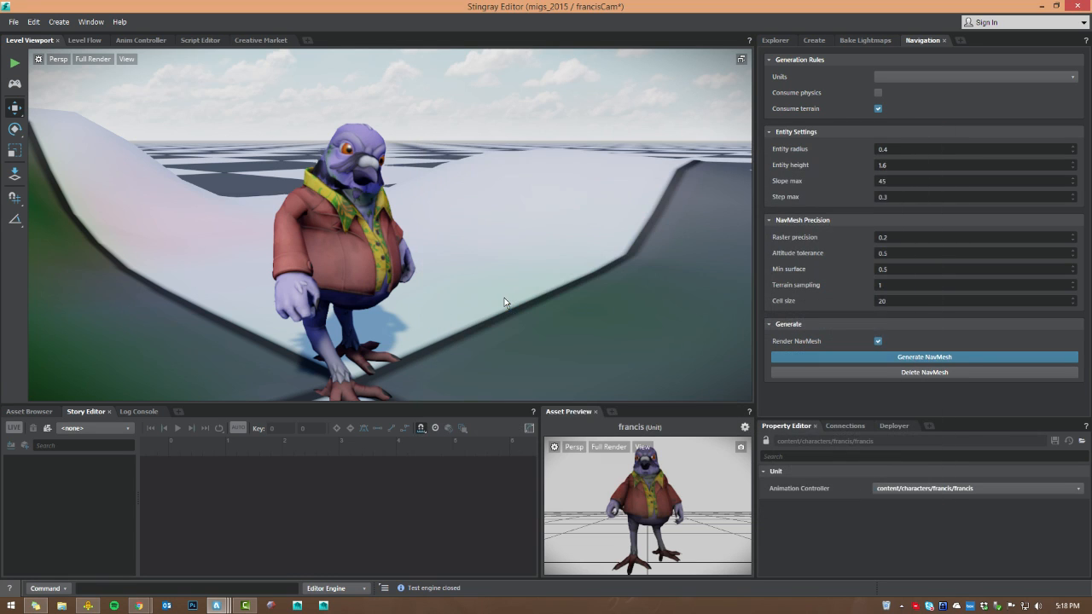
Step: Open the intro_to_lua project from the Project Manager without saving the changes to francisCam and head_mat
click(13, 22)
click(575, 310)
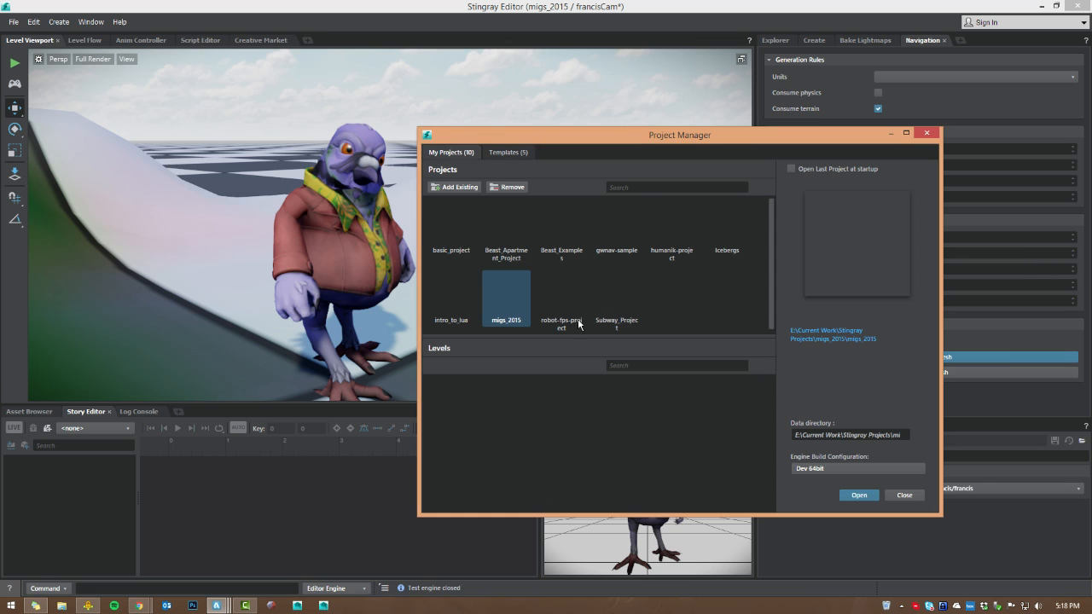
click(457, 300)
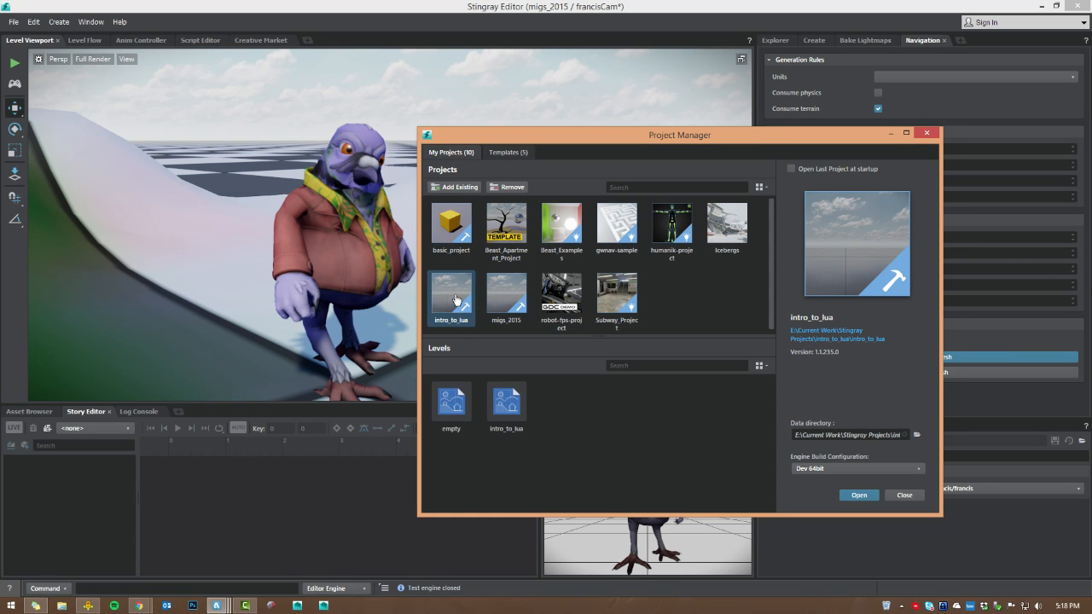
click(859, 496)
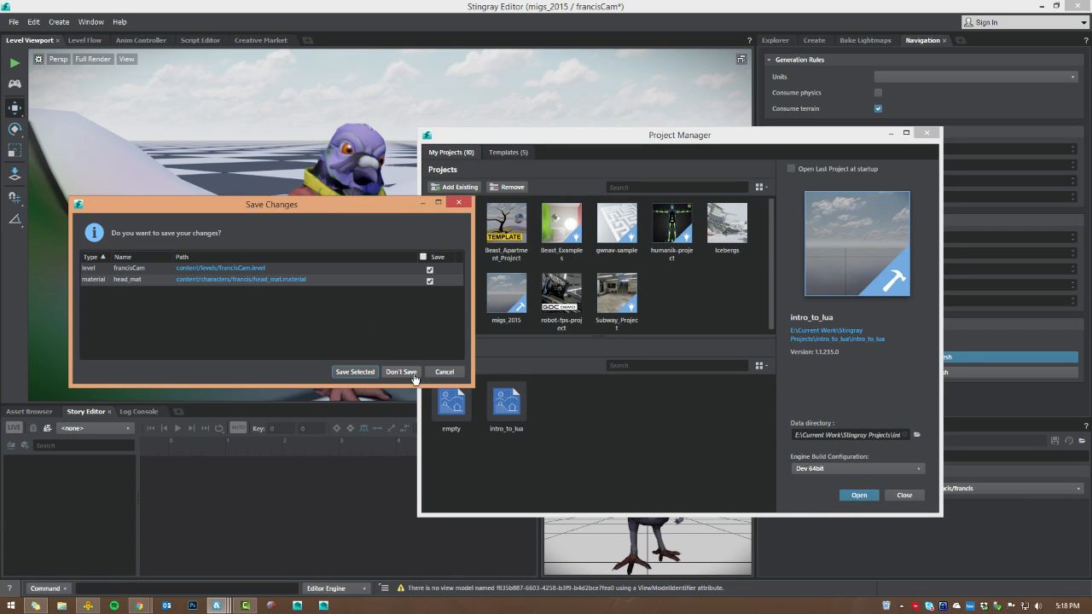
click(400, 374)
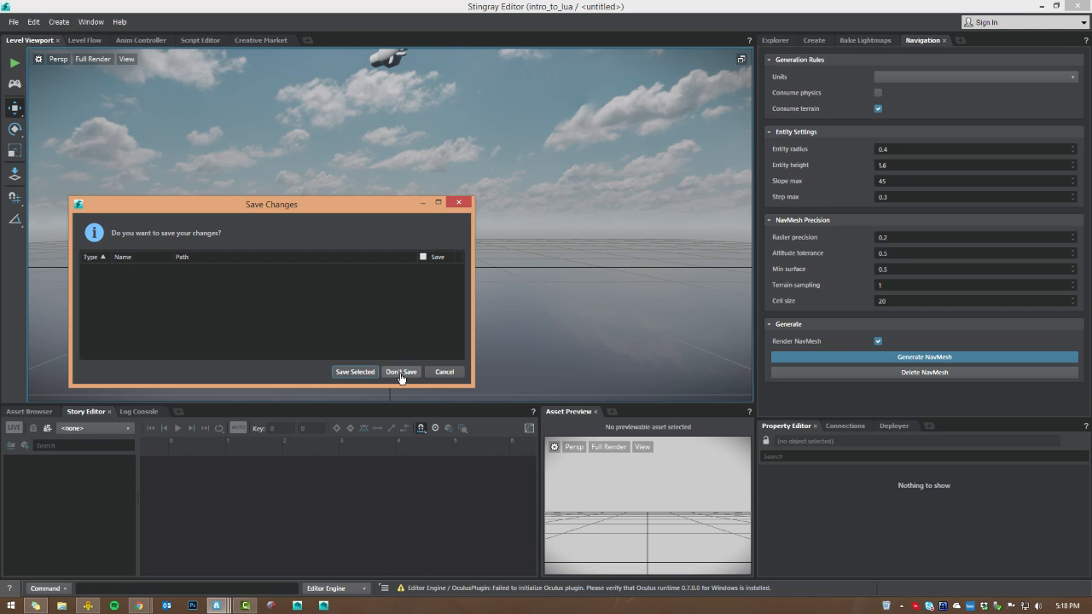
click(400, 373)
click(442, 375)
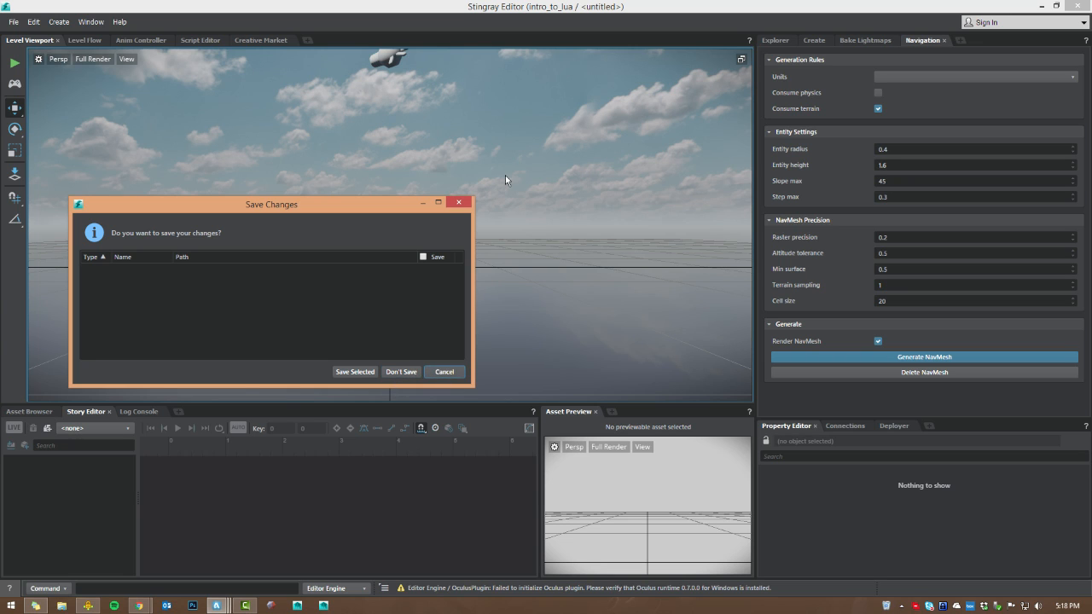
click(454, 205)
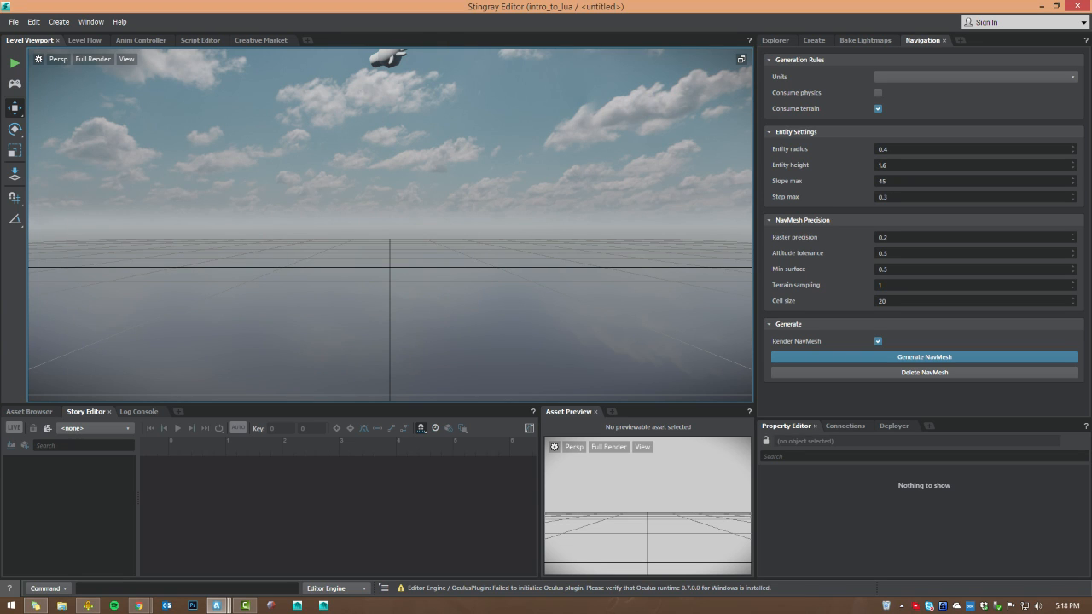
Step: Load the intro_to_lua level from the project's content/levels folder
click(29, 411)
click(39, 458)
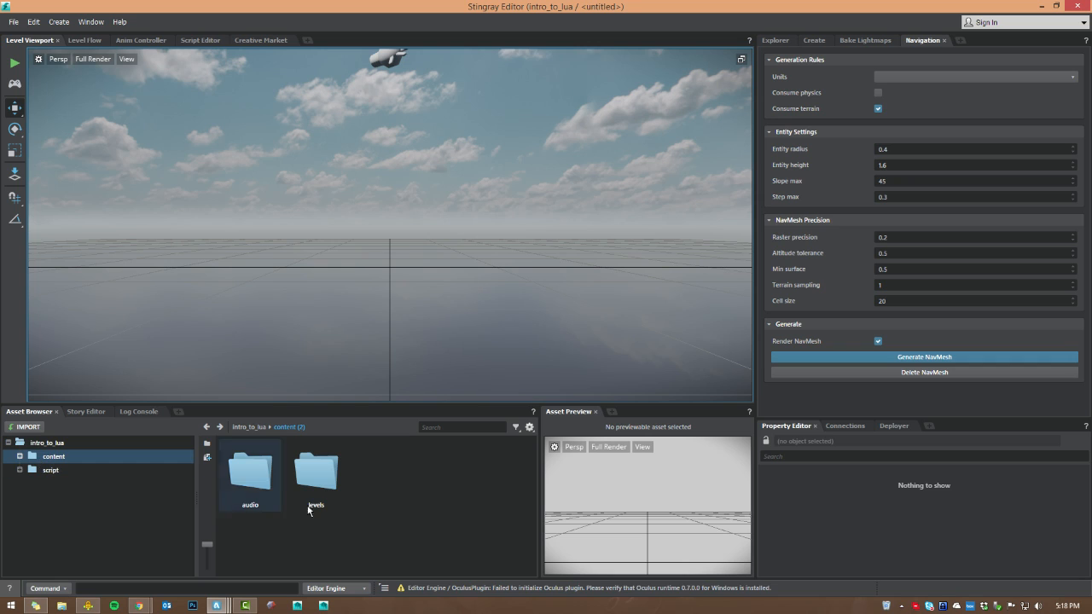
double_click(323, 485)
double_click(335, 482)
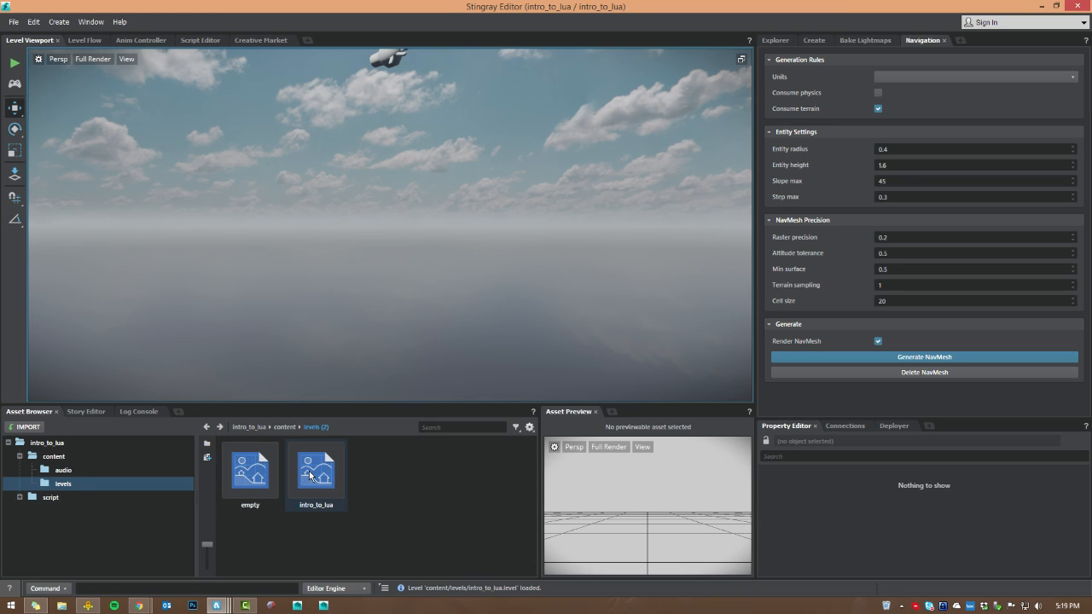
Step: Open the project Lua script from the script/lua folder for viewing its code
click(20, 498)
click(63, 484)
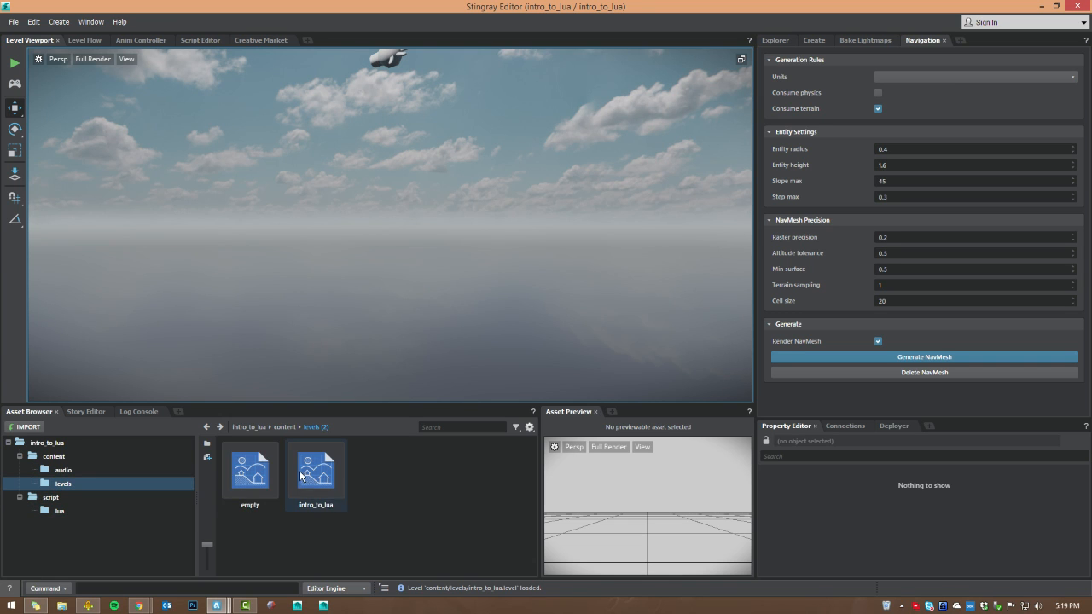
double_click(301, 476)
click(60, 510)
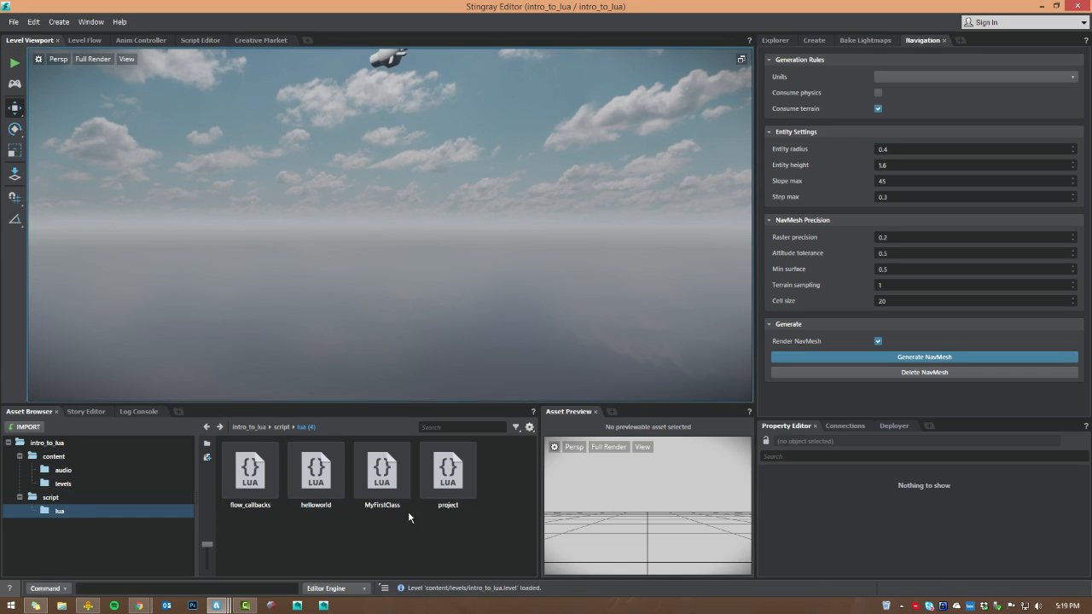
double_click(447, 474)
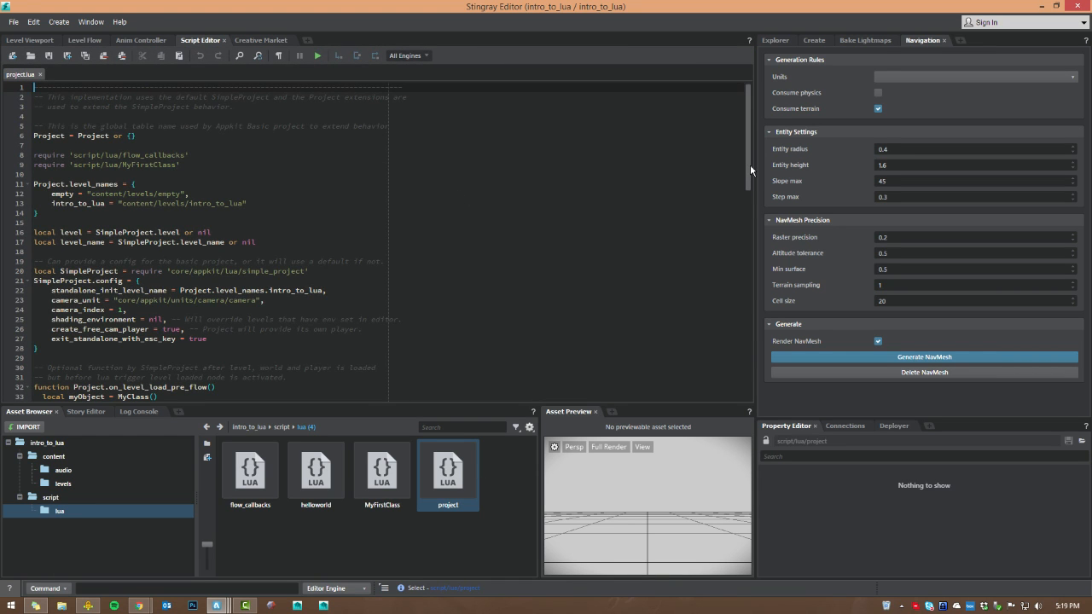
Step: Go through the Project.update, Project.render and Project.shutdown functions in project.lua
drag(749, 164, 743, 279)
click(120, 225)
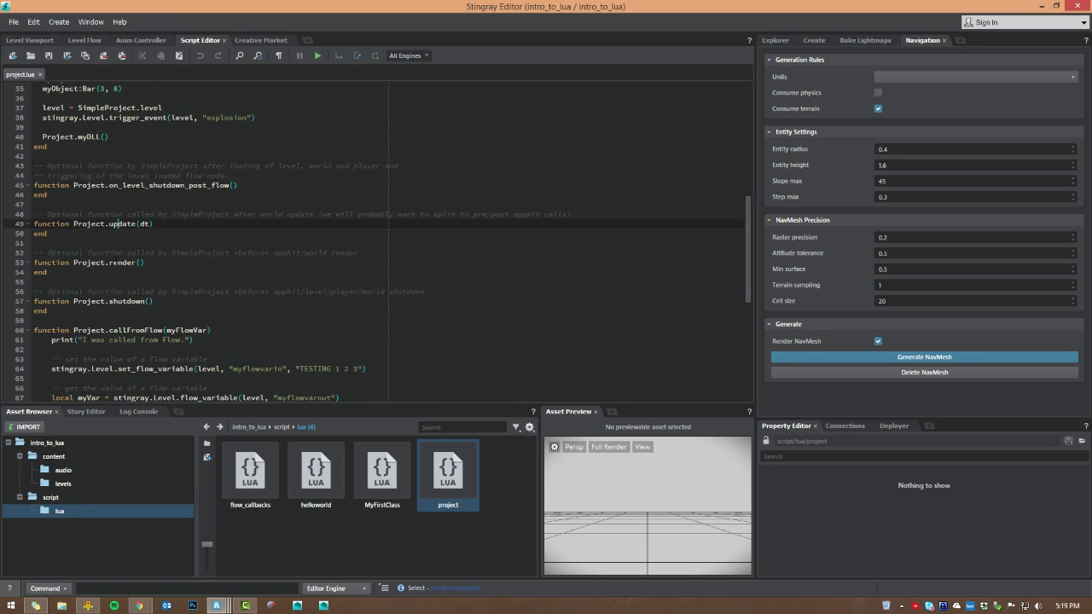
click(119, 263)
click(118, 302)
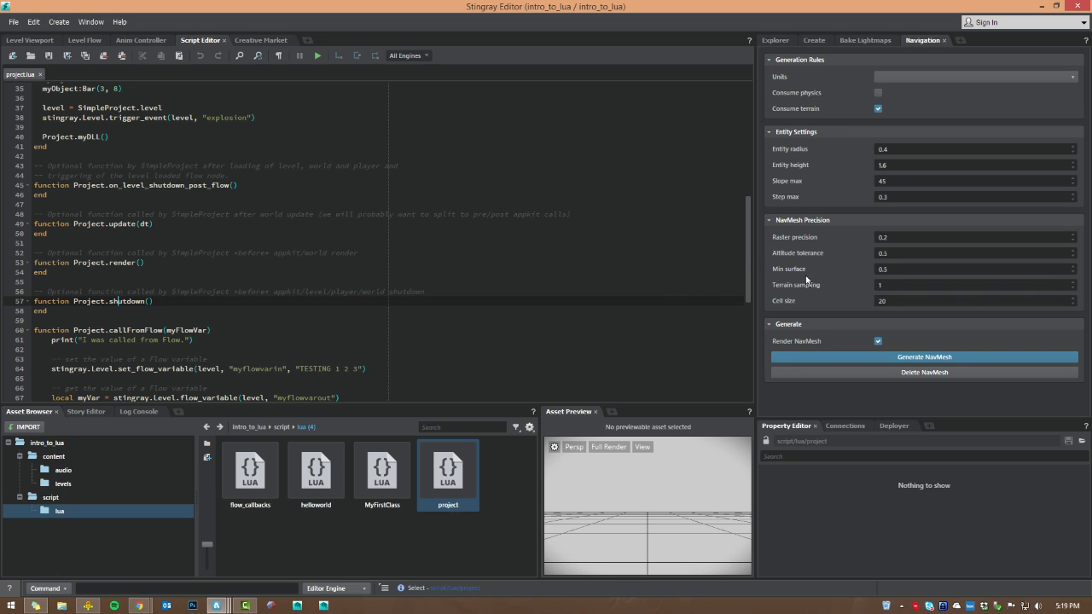
Step: Highlight the lines in Project.callFromFlow that set the myflowvarin variable and read the myflowvarout variable
drag(748, 249, 748, 313)
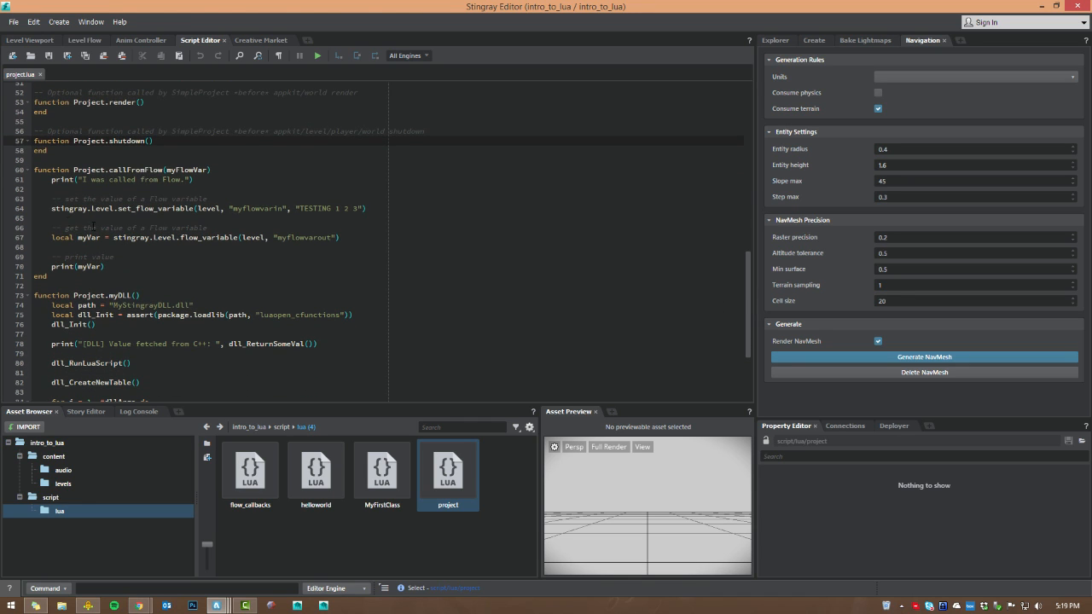
drag(49, 209, 367, 209)
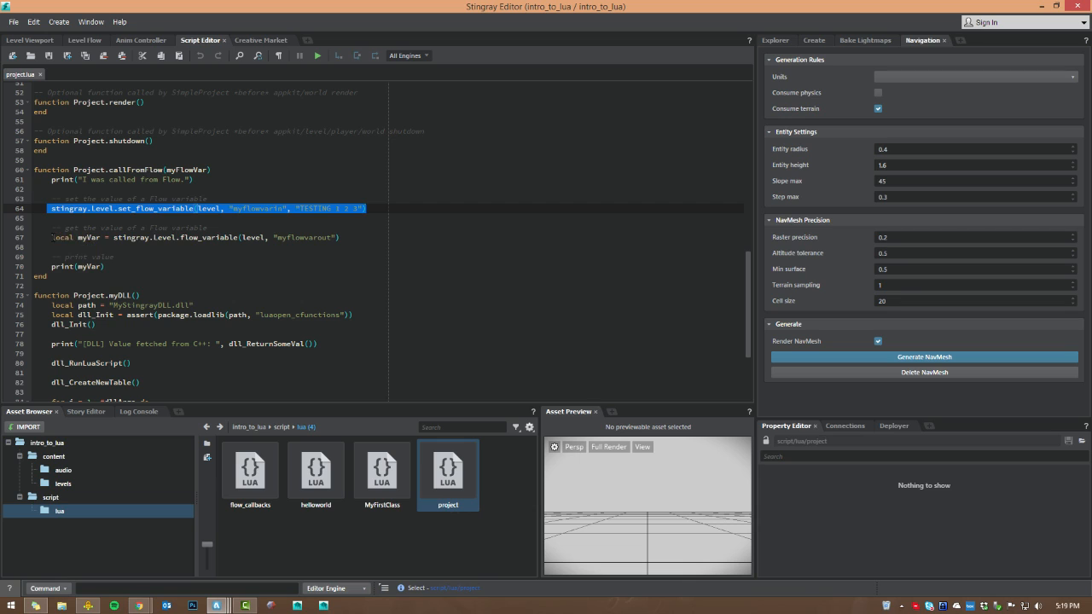
drag(51, 238, 361, 237)
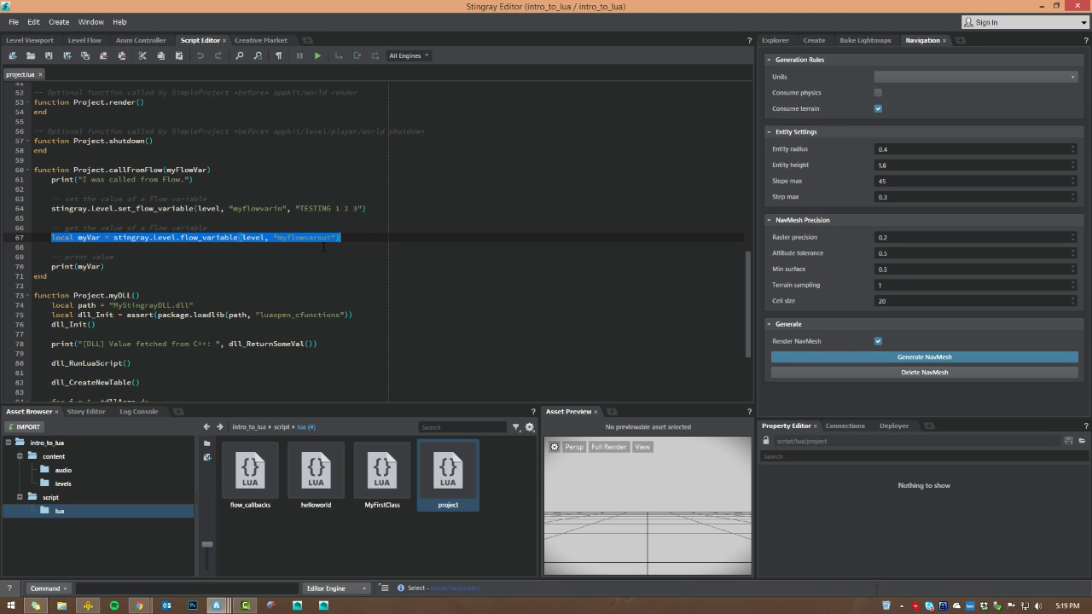
Step: Highlight the MyStingrayDLL.dll loading lines in Project.myDLL, and switch to the StingrayDLL solution in Visual Studio
scroll(748, 286, down, 2)
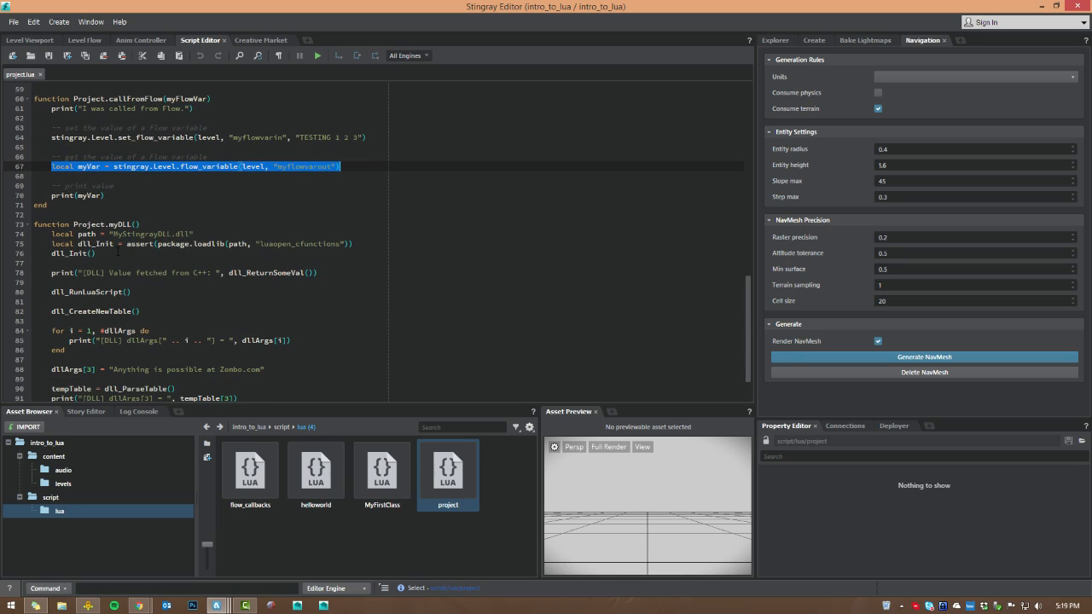
drag(51, 233, 96, 254)
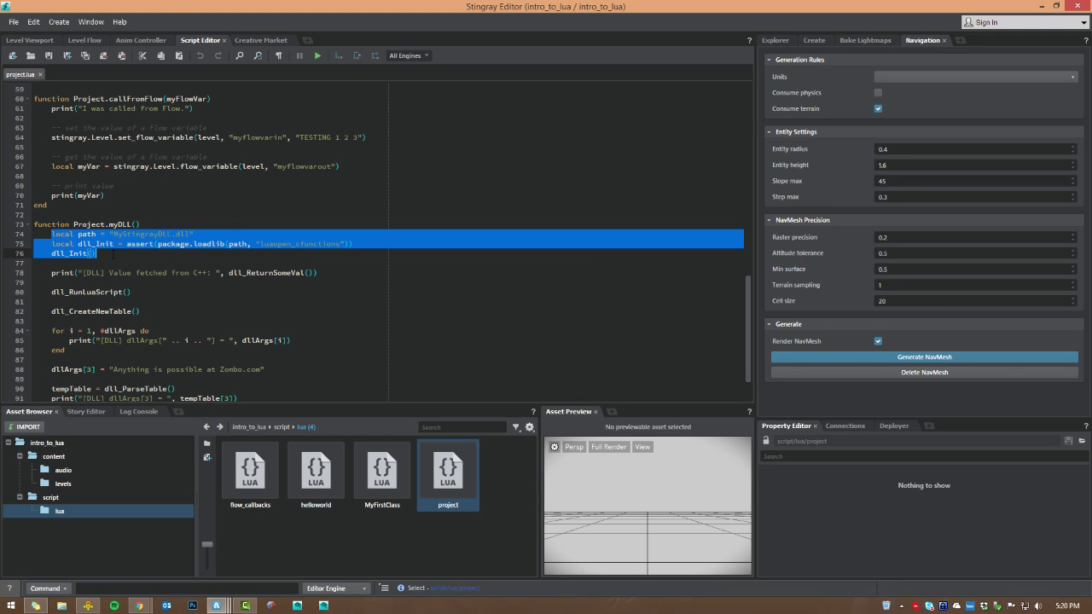
click(88, 606)
mouse_move(214, 576)
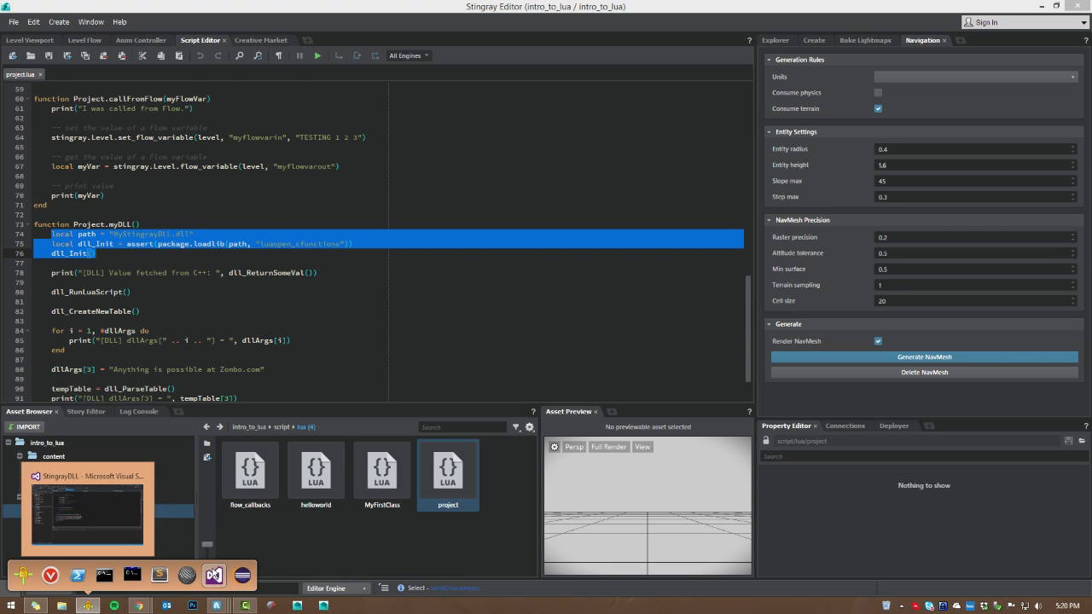
click(119, 516)
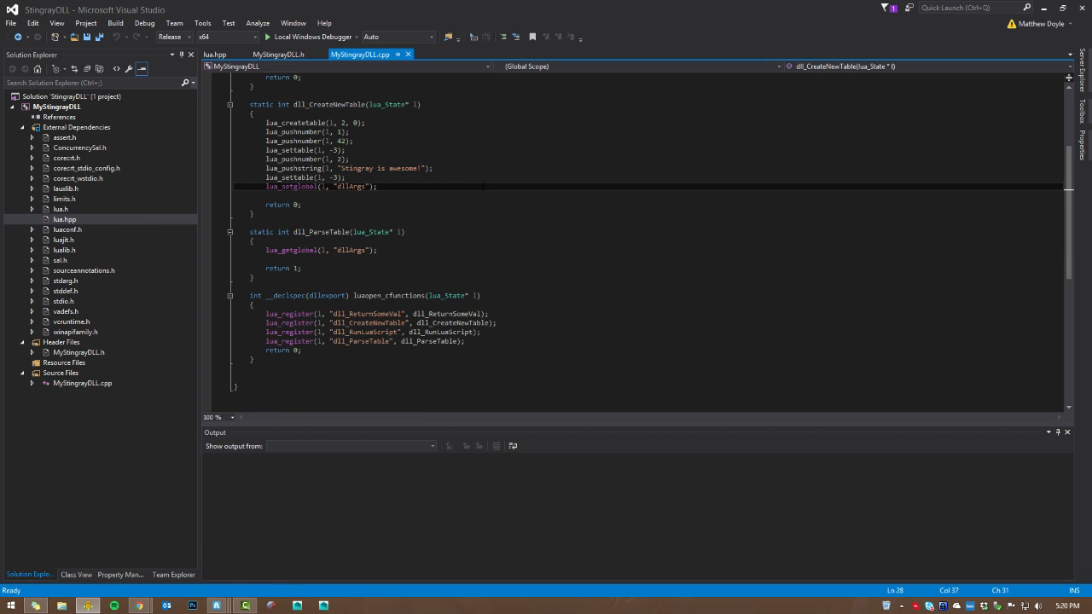
Step: Examine the C++ functions from dll_ReturnSomeVal to dll_CreateNewTable in MyStingrayDLL.cpp, highlighting the dll_CreateNewTable code
scroll(482, 185, up, 5)
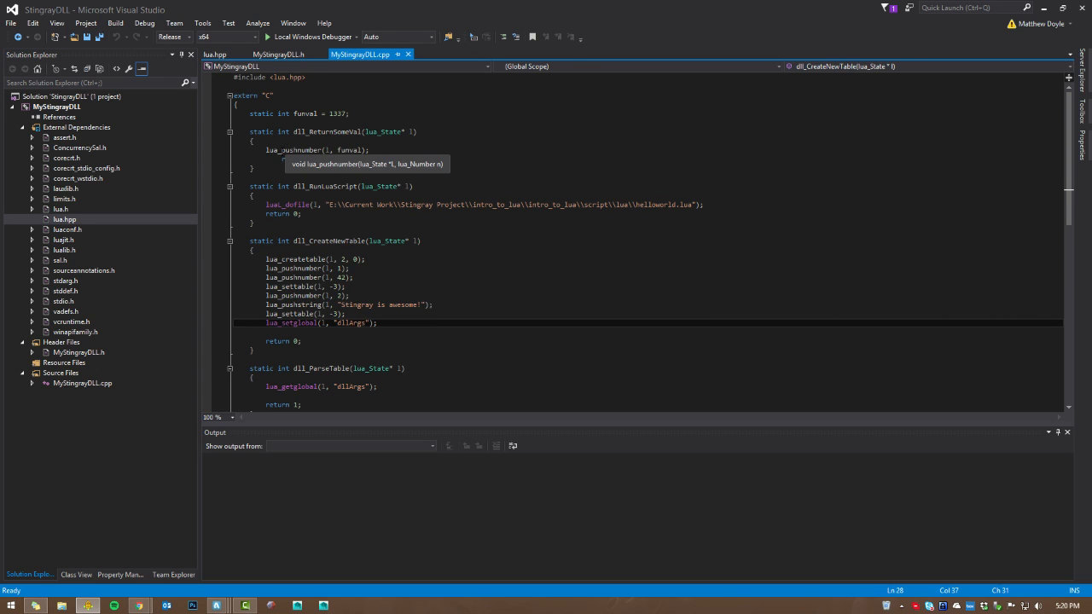
click(266, 150)
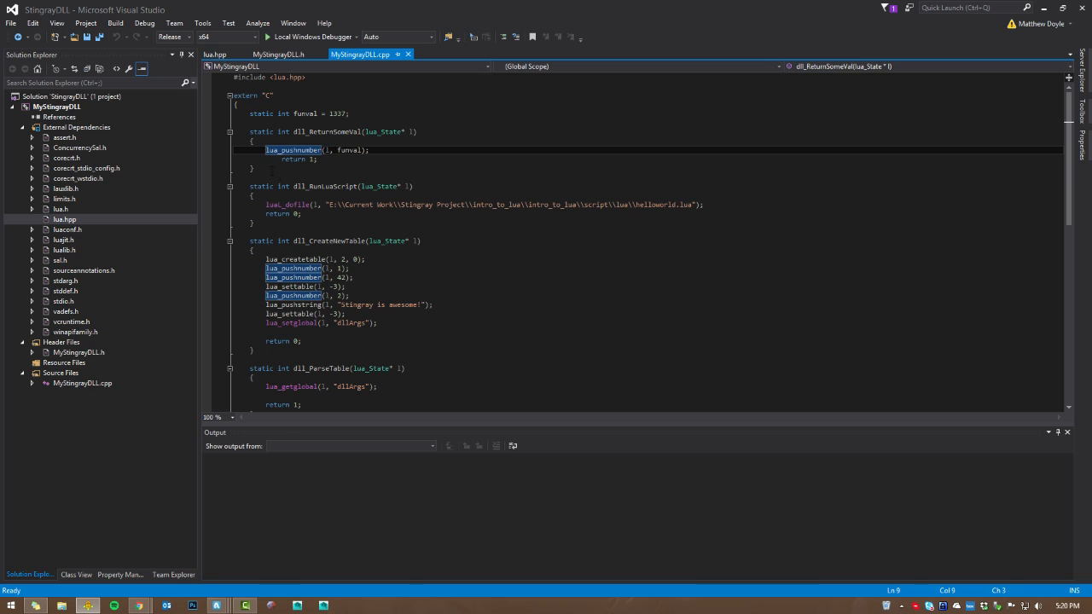
click(290, 169)
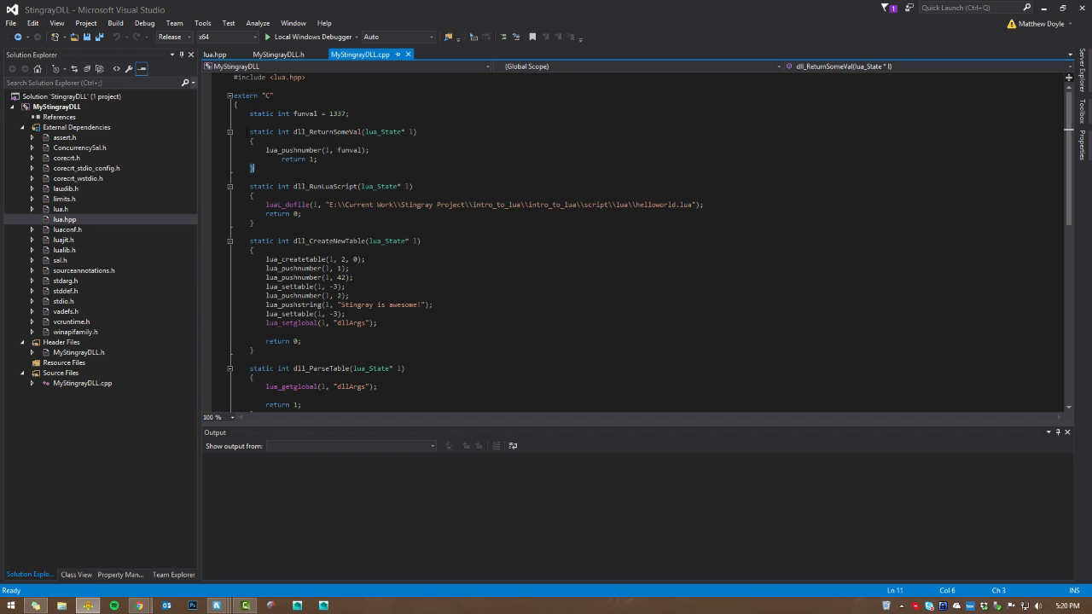
drag(249, 131, 300, 369)
drag(250, 131, 284, 356)
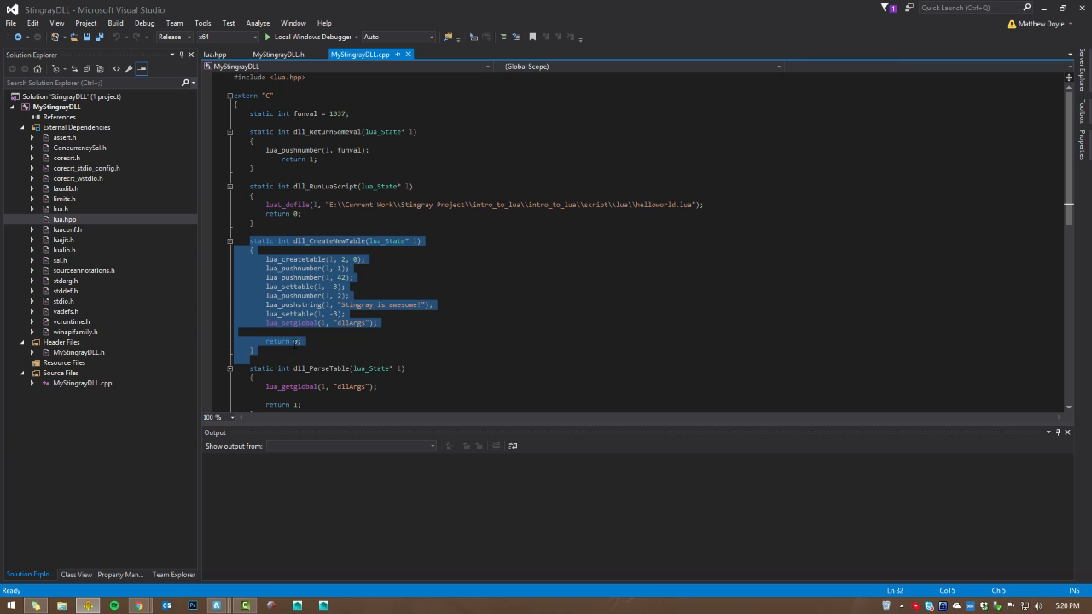
Step: Highlight the dll_ParseTable function and the luaopen_cfunctions export that registers the C++ functions with Lua
scroll(295, 342, down, 2)
drag(249, 314, 274, 361)
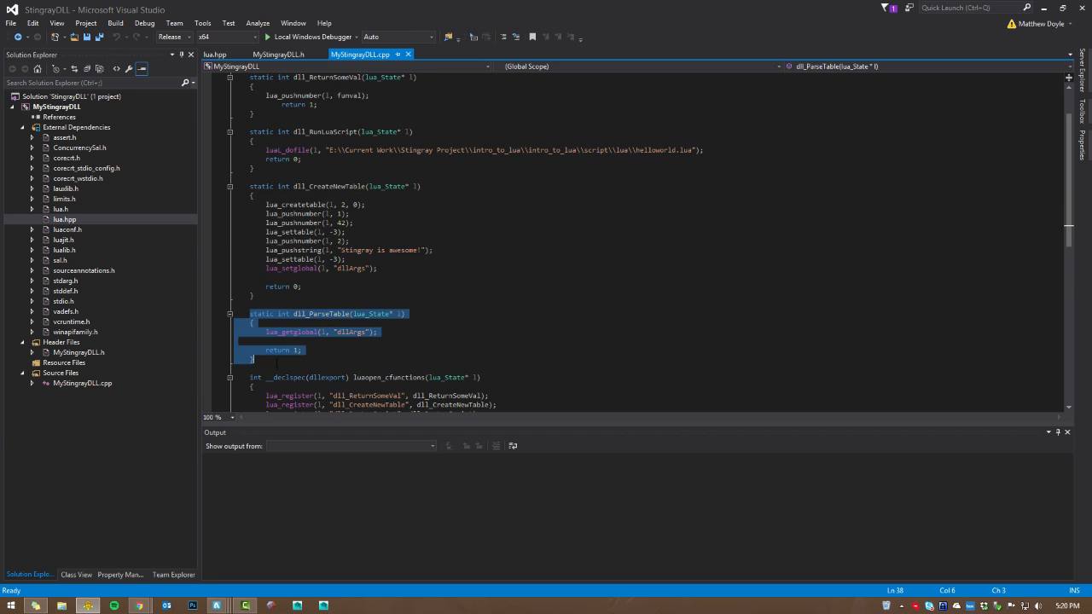
scroll(300, 332, down, 4)
drag(236, 268, 472, 318)
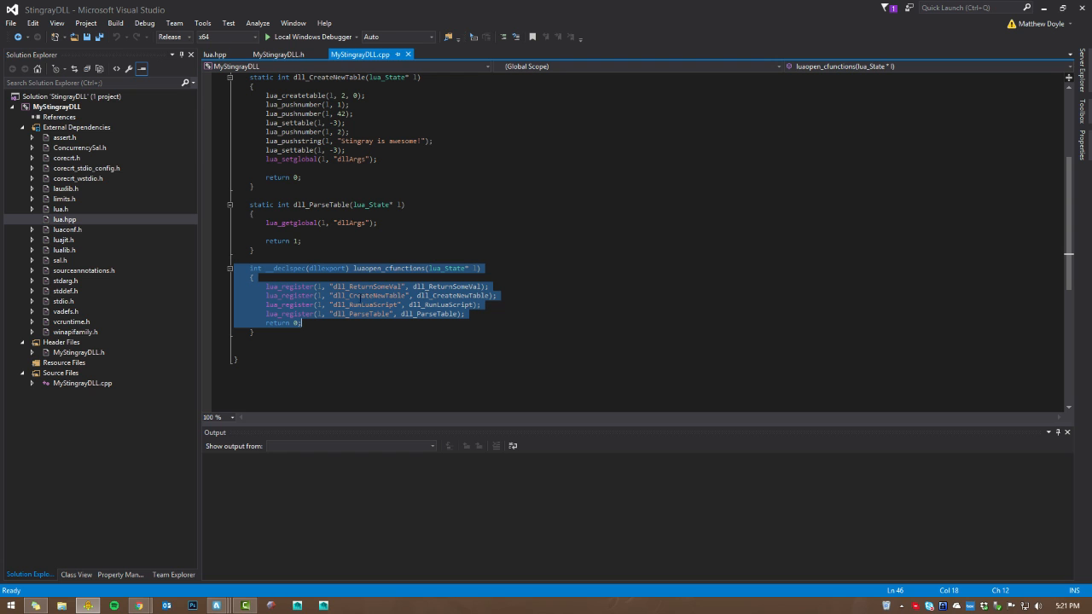
Step: Return to the Stingray script and review the DLL calls in Project.myDLL, highlighting dll_CreateNewTable and reading through to the end of the file
click(1043, 9)
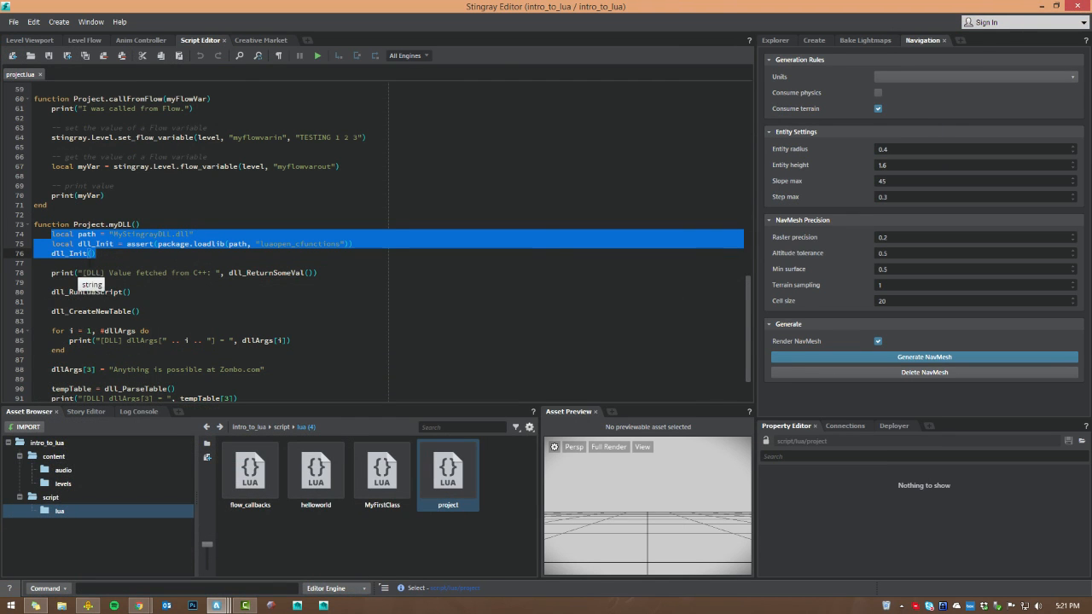
drag(43, 235, 172, 252)
drag(51, 291, 130, 292)
drag(47, 311, 141, 311)
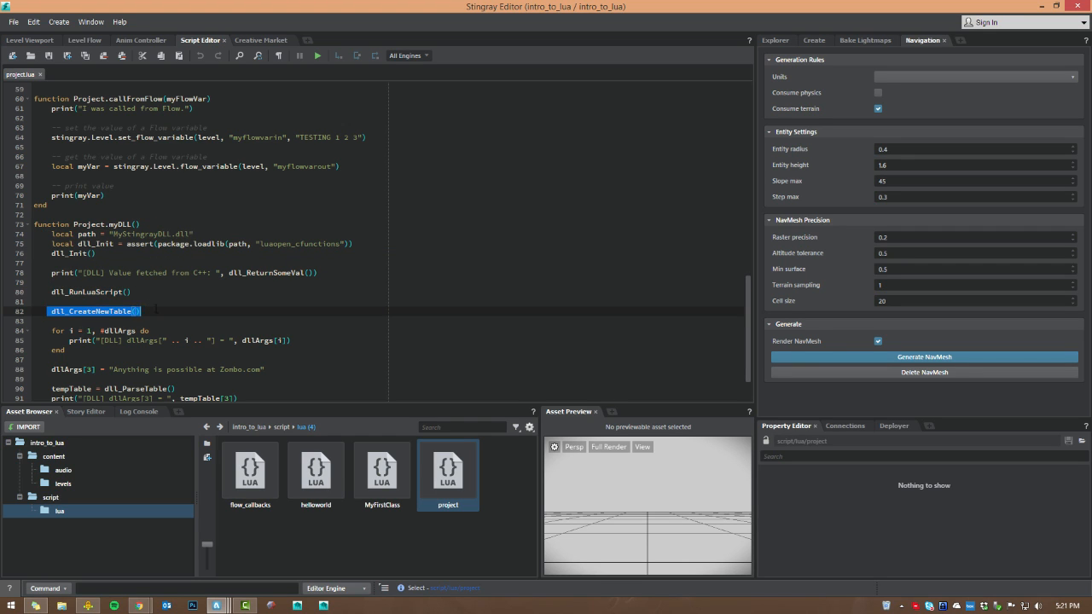
click(251, 273)
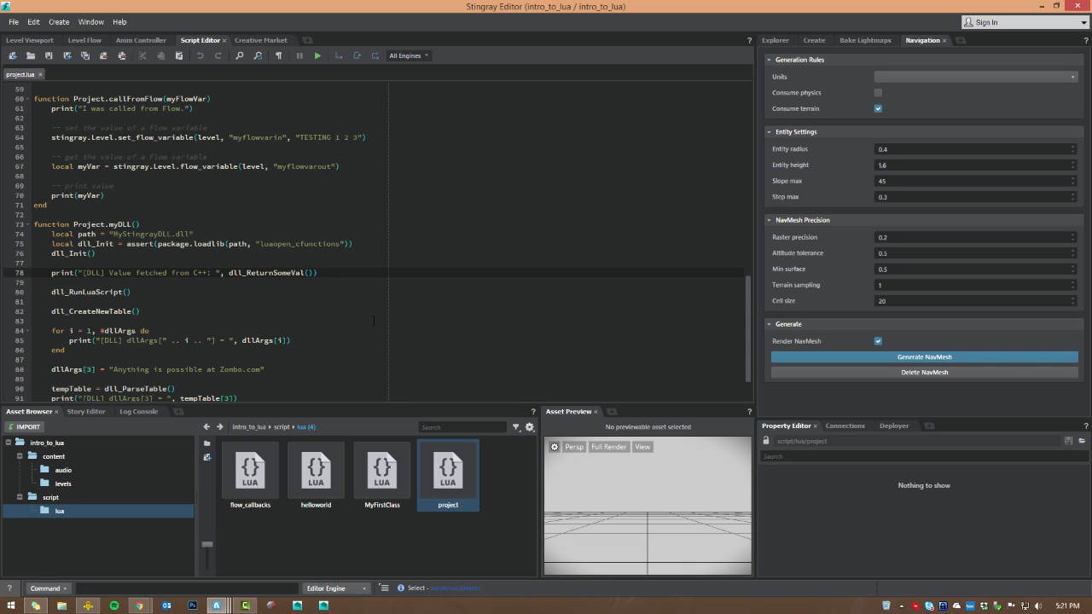
scroll(346, 314, down, 7)
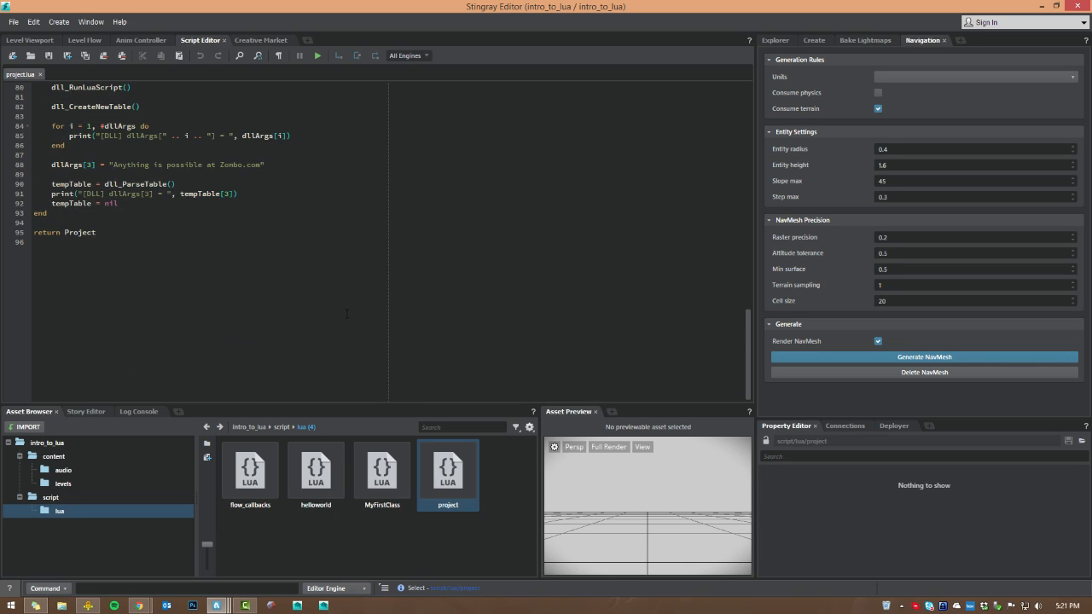
scroll(346, 314, up, 5)
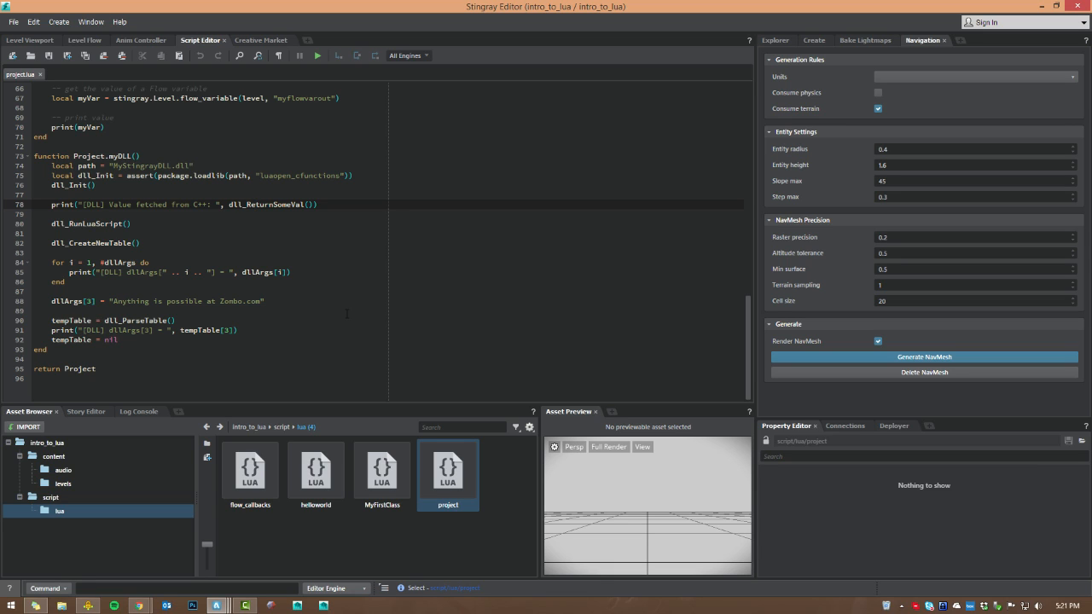
Step: Return to the level view and open the Beast_Examples project through the Project Manager
click(39, 41)
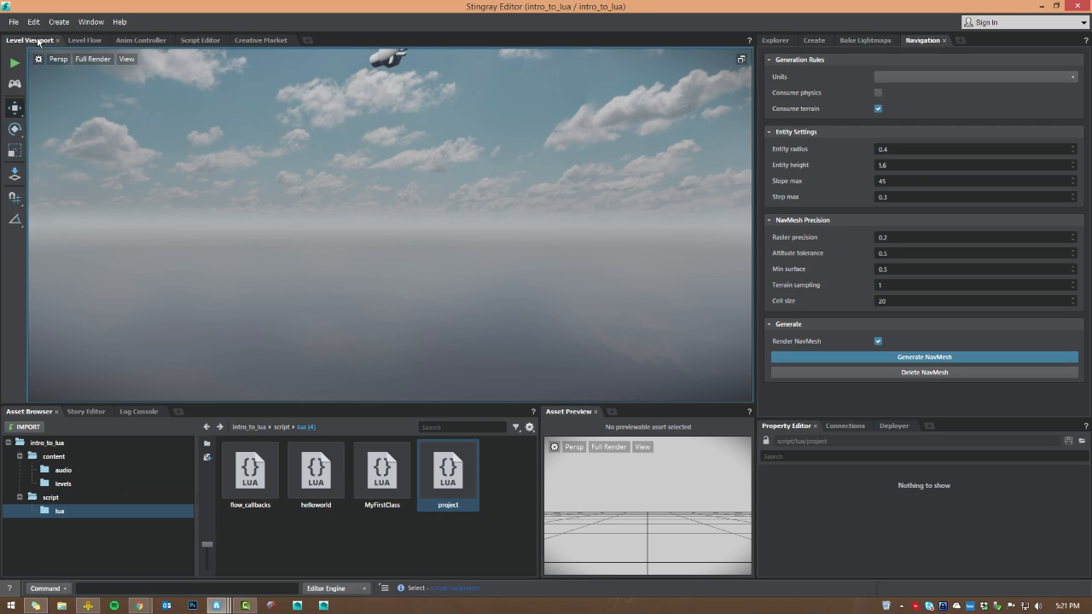
click(13, 22)
mouse_move(33, 23)
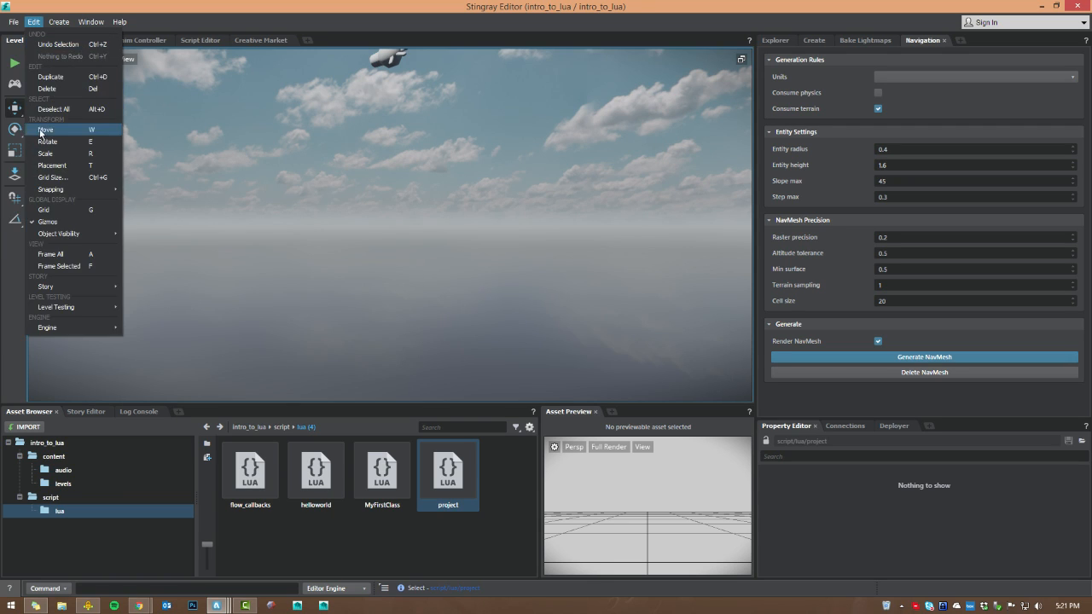
click(46, 146)
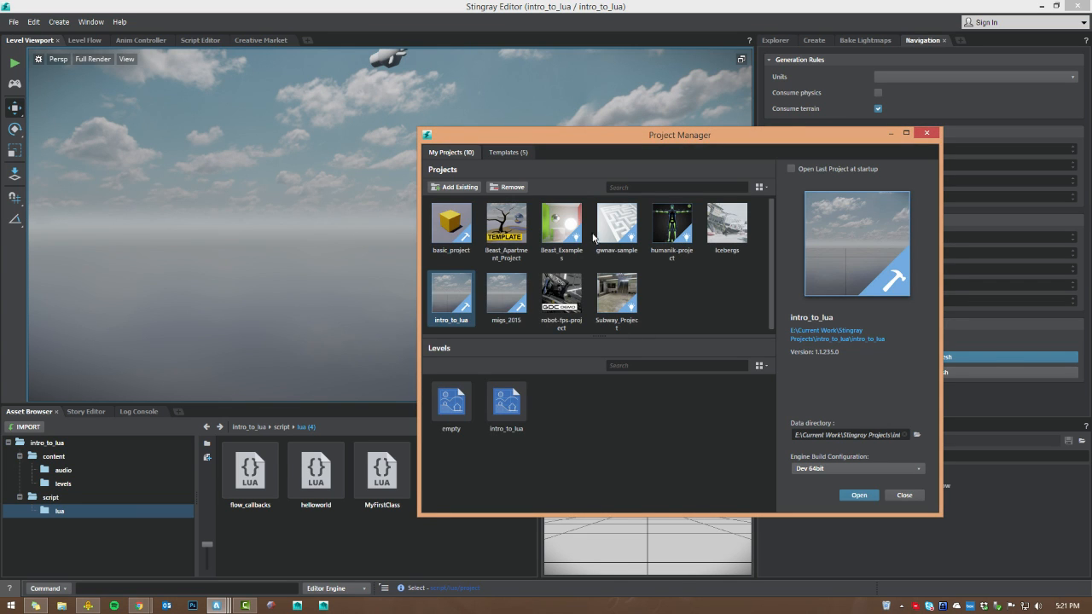
double_click(564, 231)
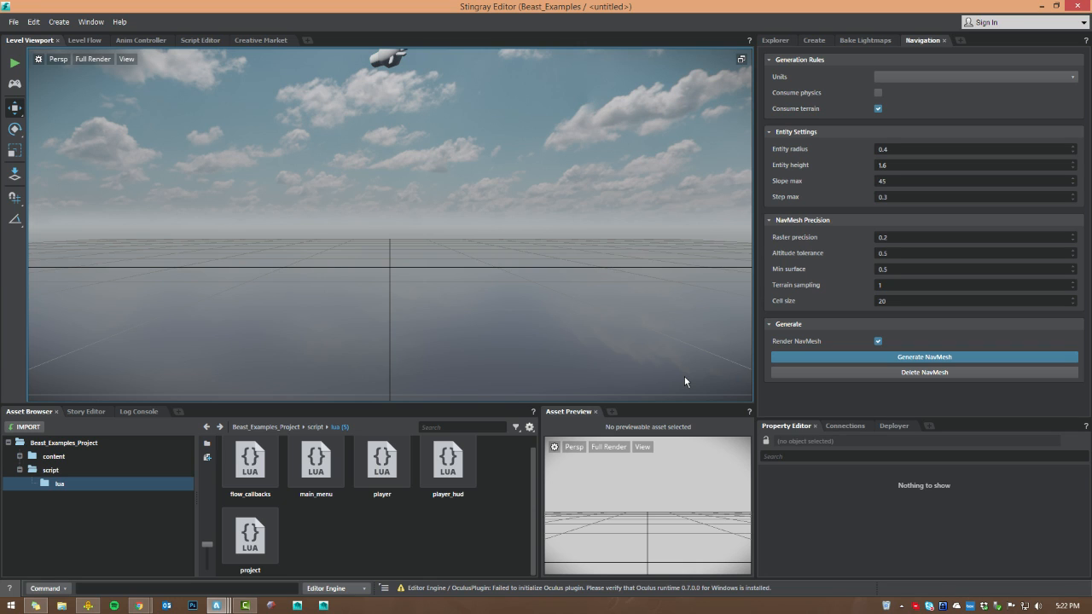
Step: Show the light baking options and open the beast_example level from the project's content/levels folder
click(863, 40)
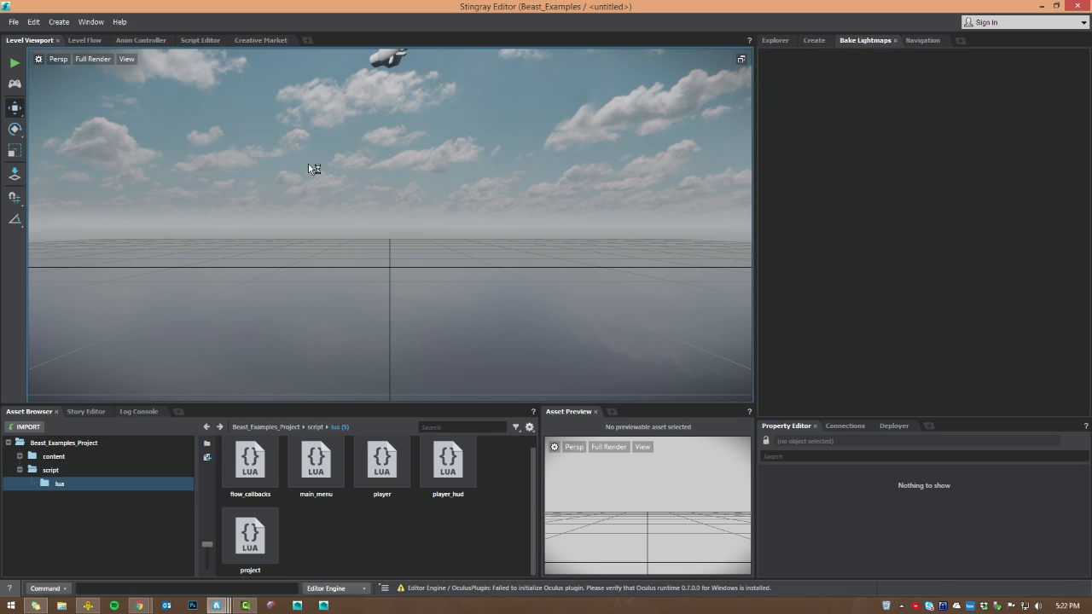
click(57, 457)
double_click(315, 465)
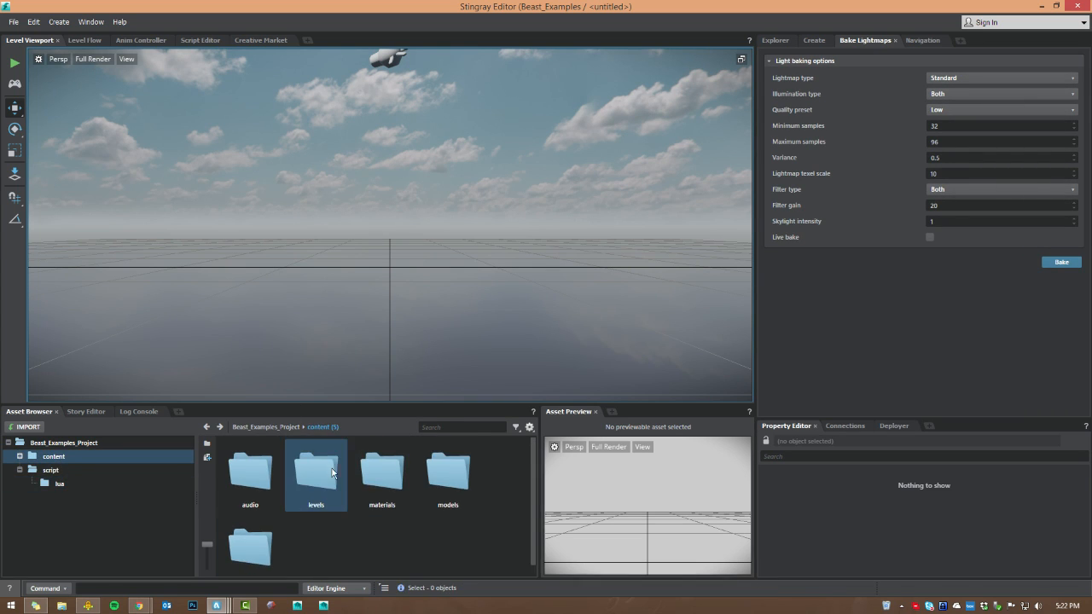
scroll(372, 543, down, 1)
double_click(373, 541)
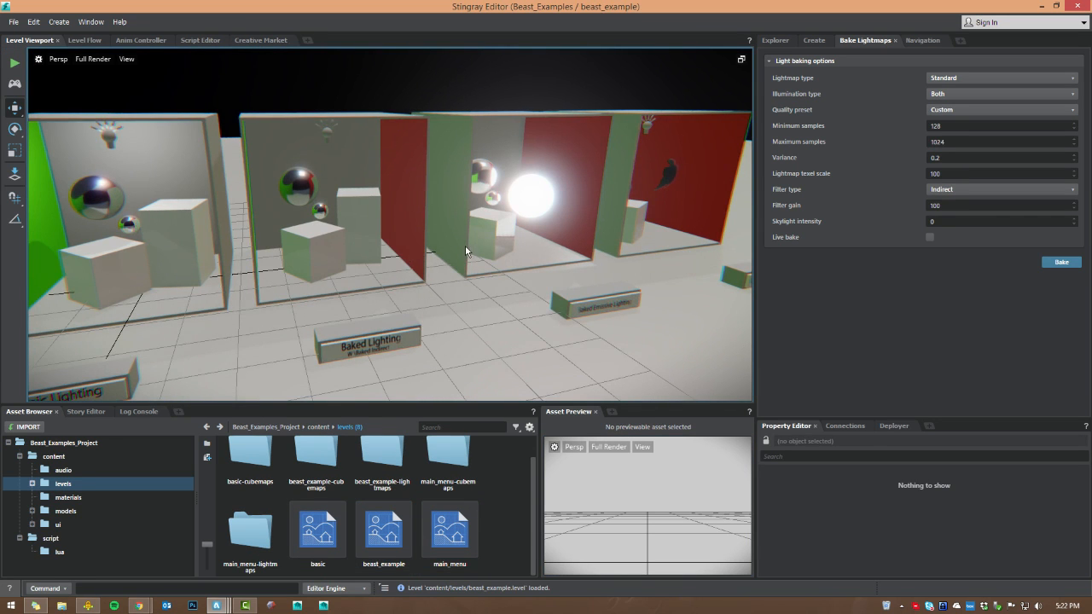
Step: Select the light source in the Dynamic Lighting box and move it to demonstrate the real-time lighting
alt+right_drag(465, 244, 414, 249)
alt+drag(411, 255, 568, 195)
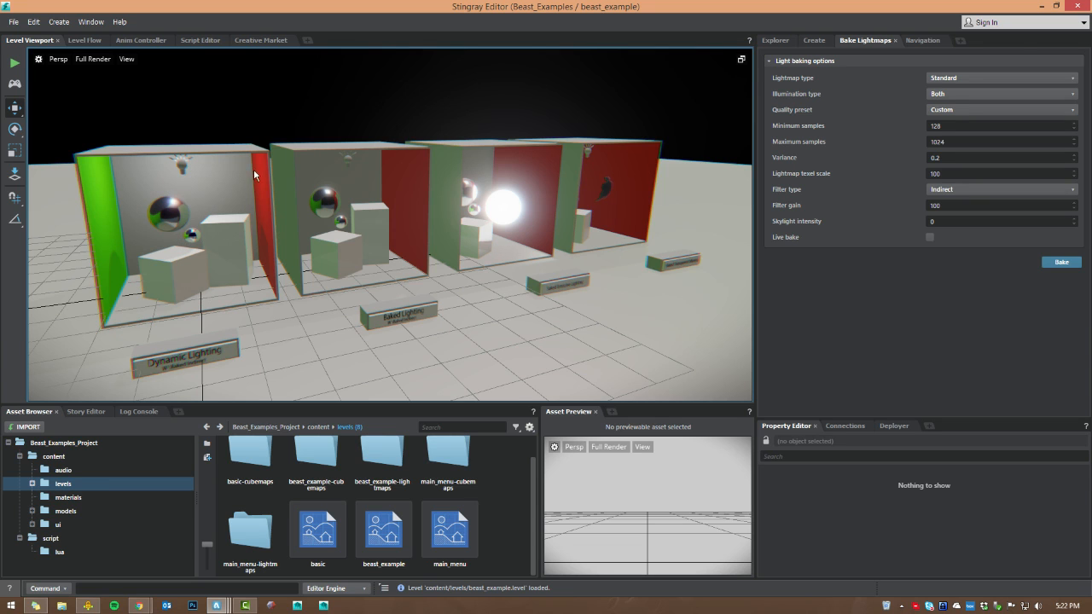
click(181, 162)
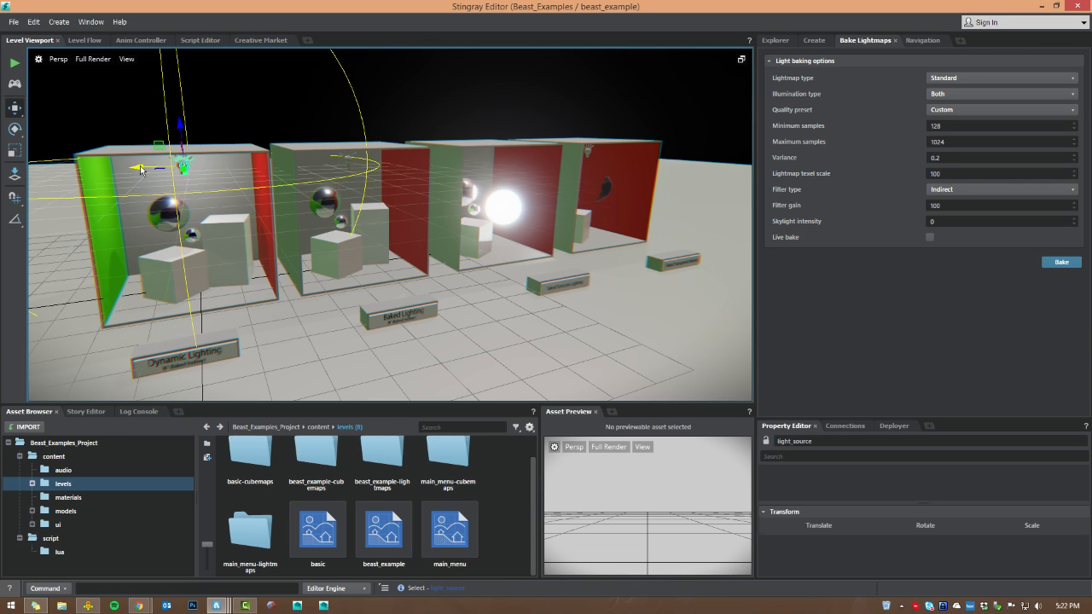
mouse_move(142, 168)
mouse_down()
mouse_move(128, 174)
mouse_move(151, 199)
mouse_up()
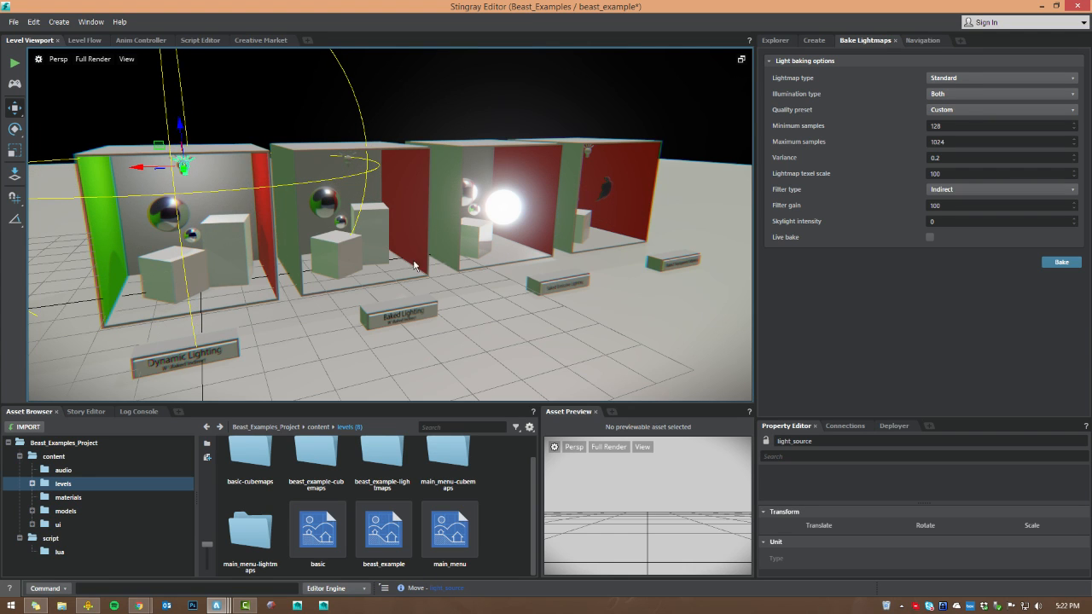
alt+drag(413, 261, 317, 322)
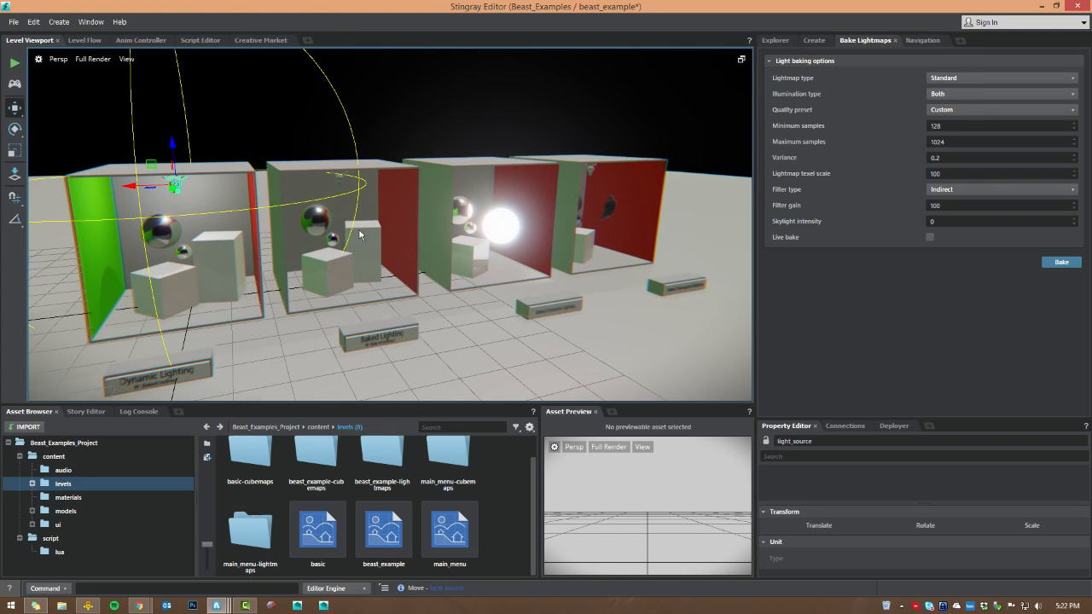
Step: Examine the baked lighting, emissive lighting and transparent material boxes, framing the sphere beside the red wall of the last box
alt+middle_drag(515, 254, 393, 258)
scroll(393, 258, up, 2)
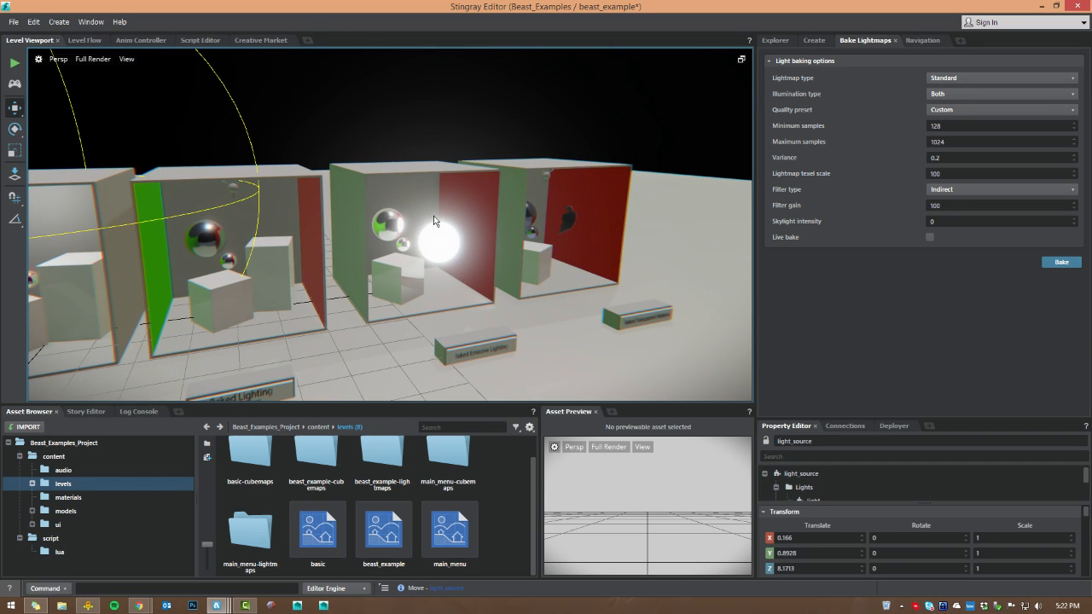
alt+middle_drag(523, 305, 458, 304)
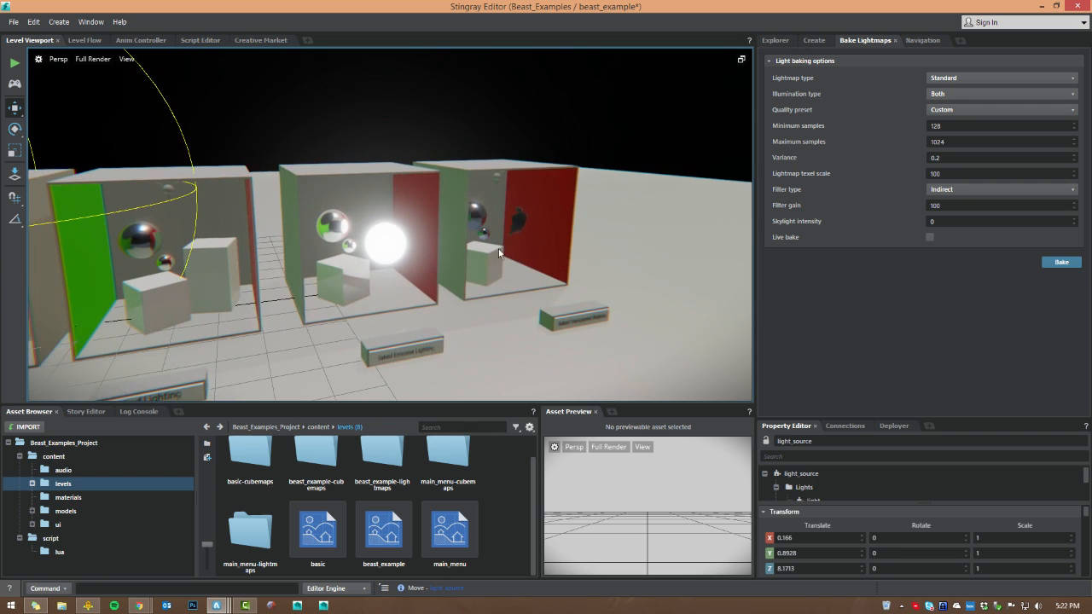
click(522, 212)
key(f)
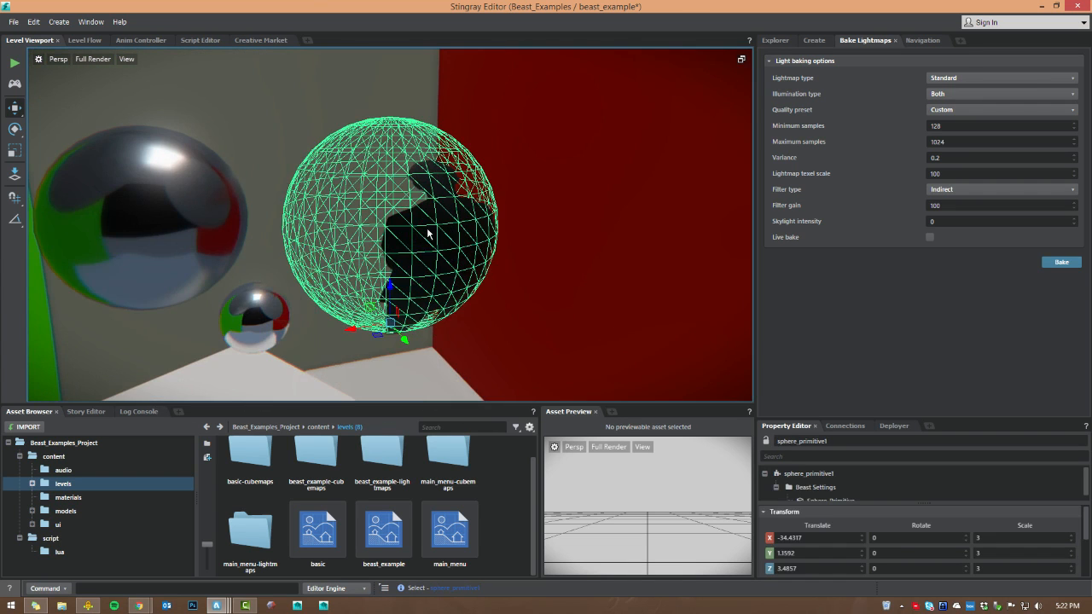
key(Escape)
alt+right_drag(574, 259, 422, 277)
scroll(422, 276, down, 5)
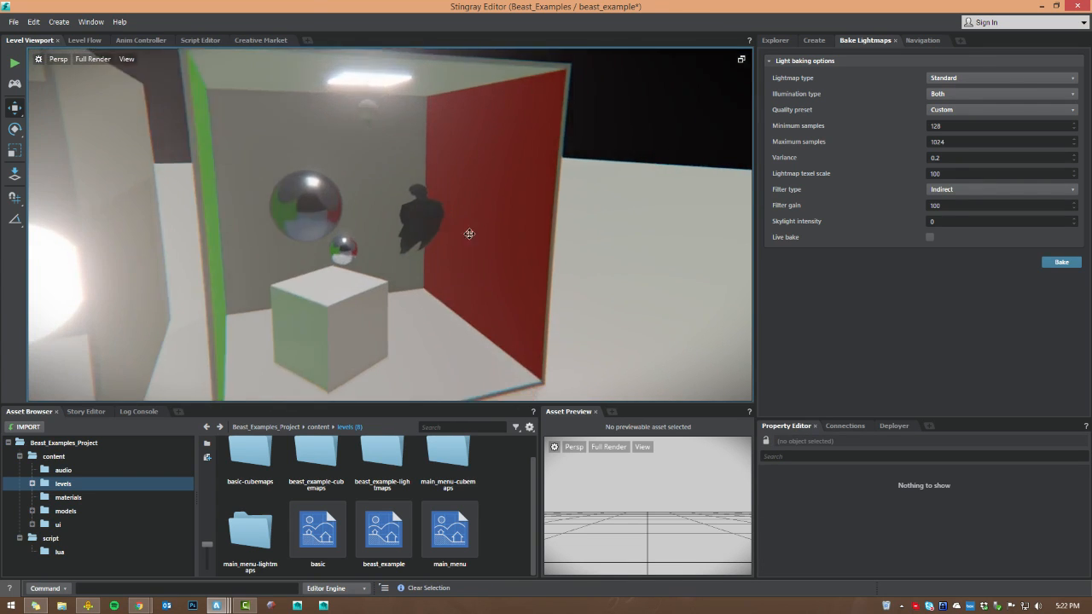
scroll(424, 253, down, 2)
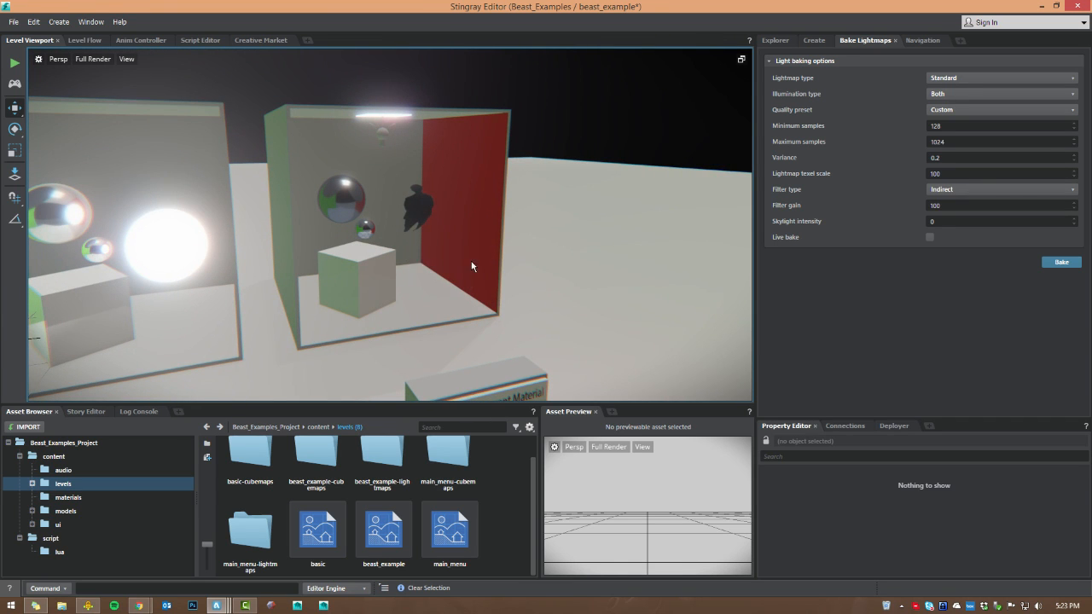
scroll(427, 192, down, 5)
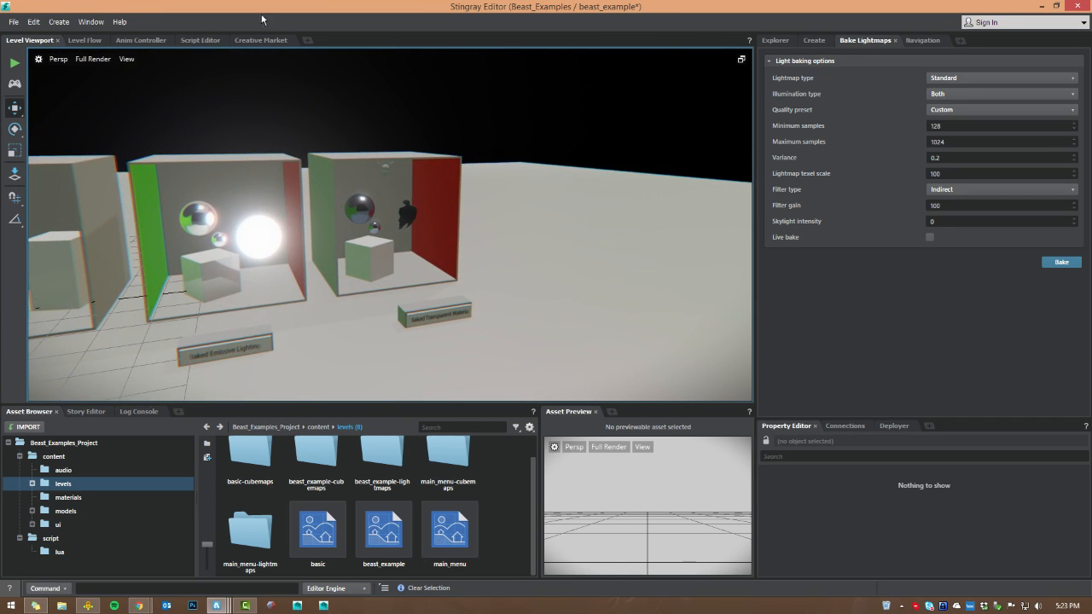
Step: Set the lightmap quality preset to High, enable Live bake and start baking the level's lightmaps
click(91, 21)
mouse_move(120, 414)
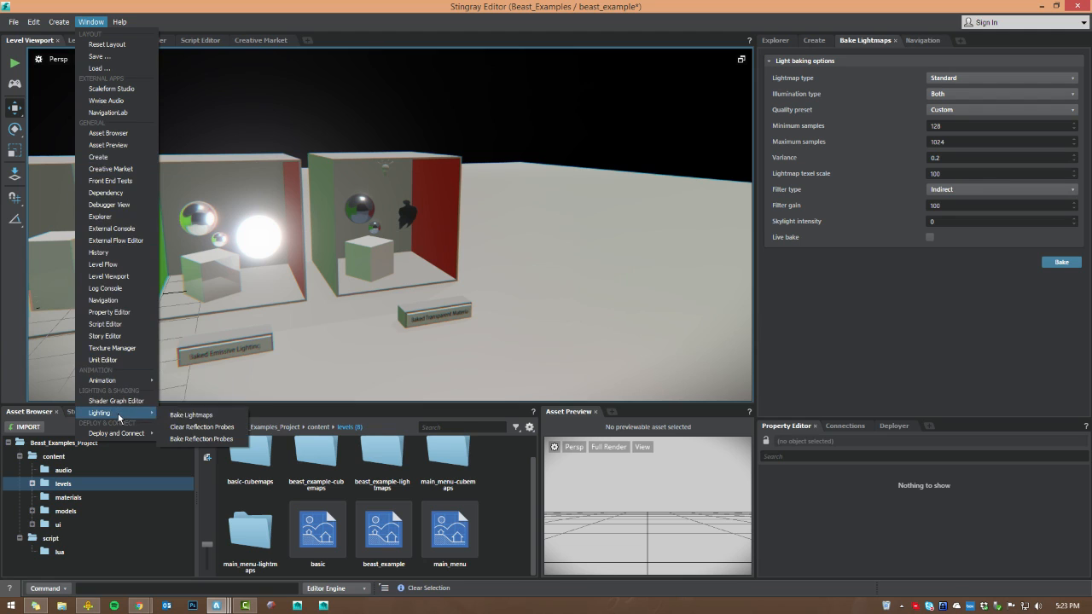
click(865, 47)
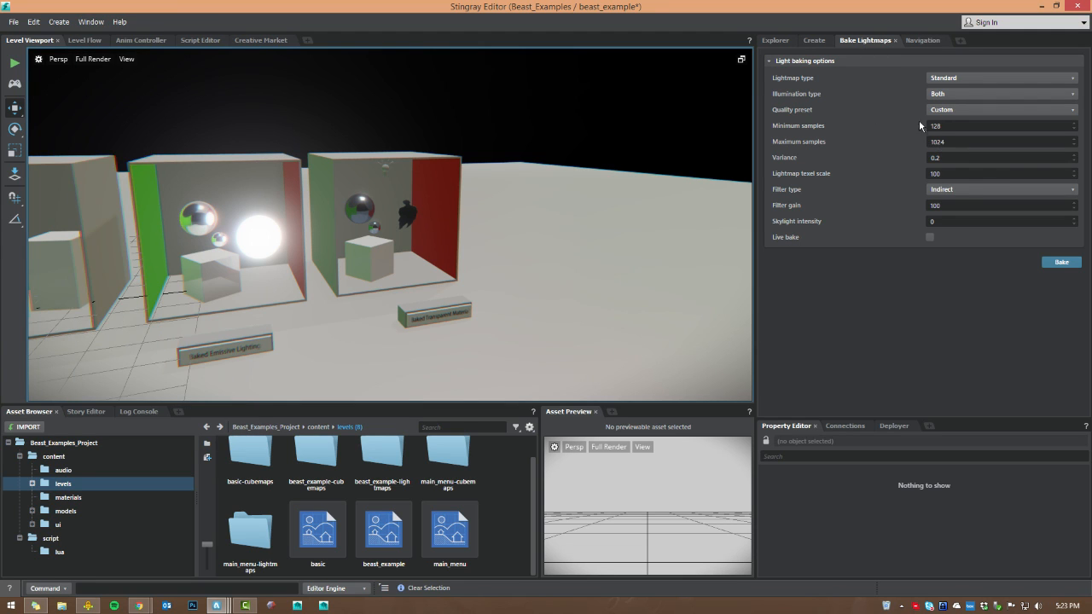
click(953, 116)
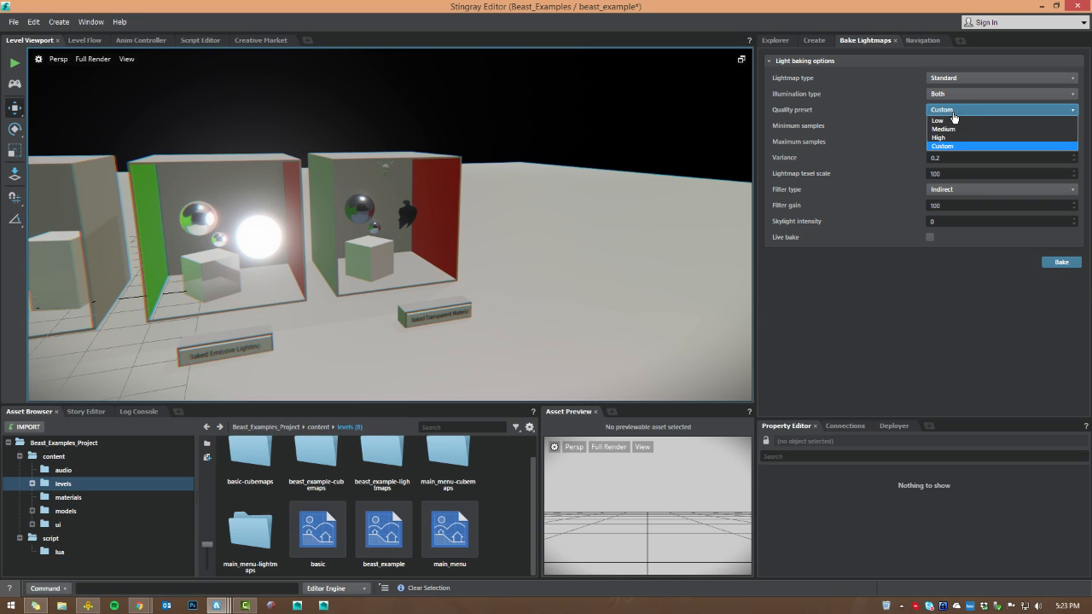
click(943, 136)
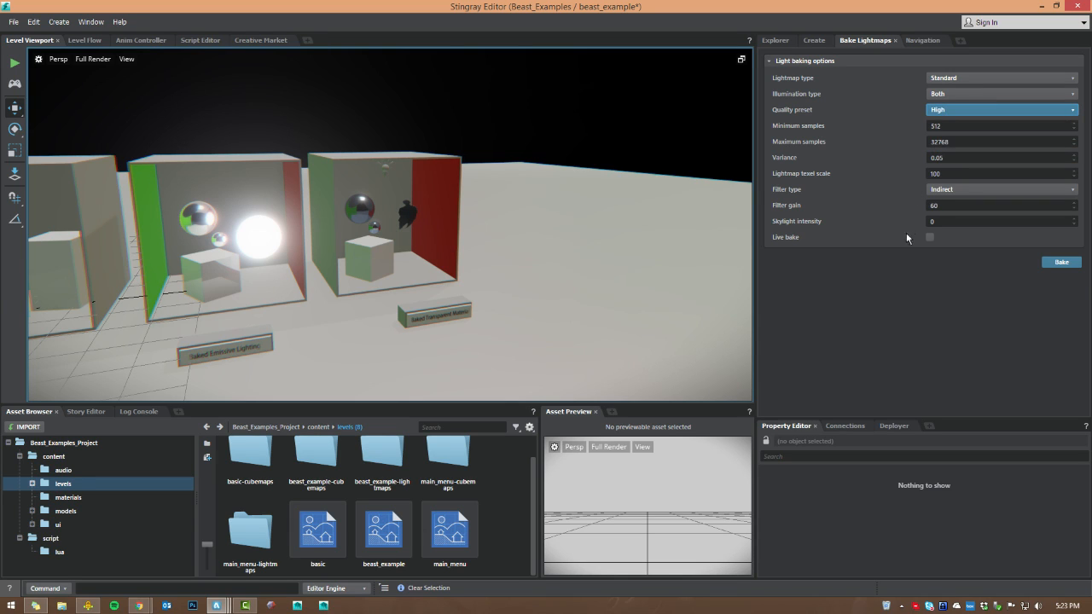
click(930, 238)
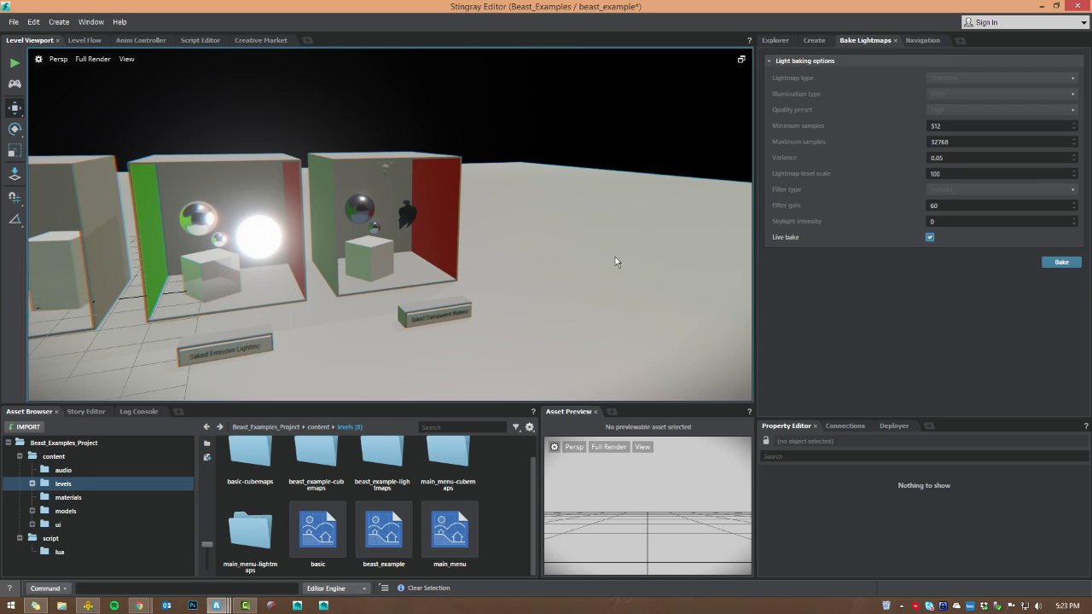
click(1060, 263)
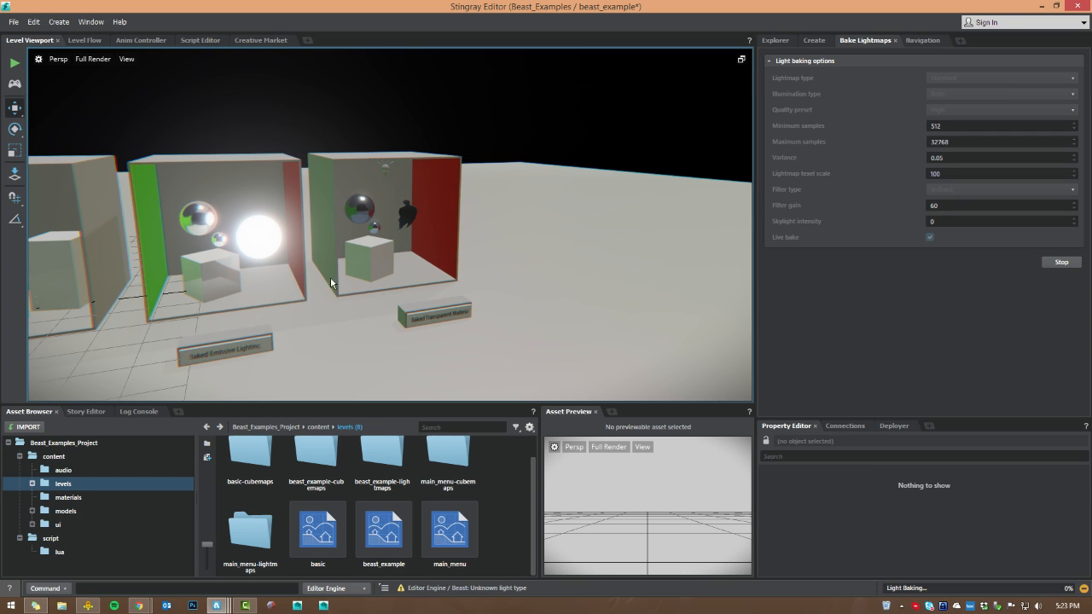
Step: Inspect the boxes during the bake and display the Beast mesh settings of the emissive lighting box's cornell_box mesh
alt+middle_drag(257, 309, 712, 274)
alt+middle_drag(370, 300, 561, 285)
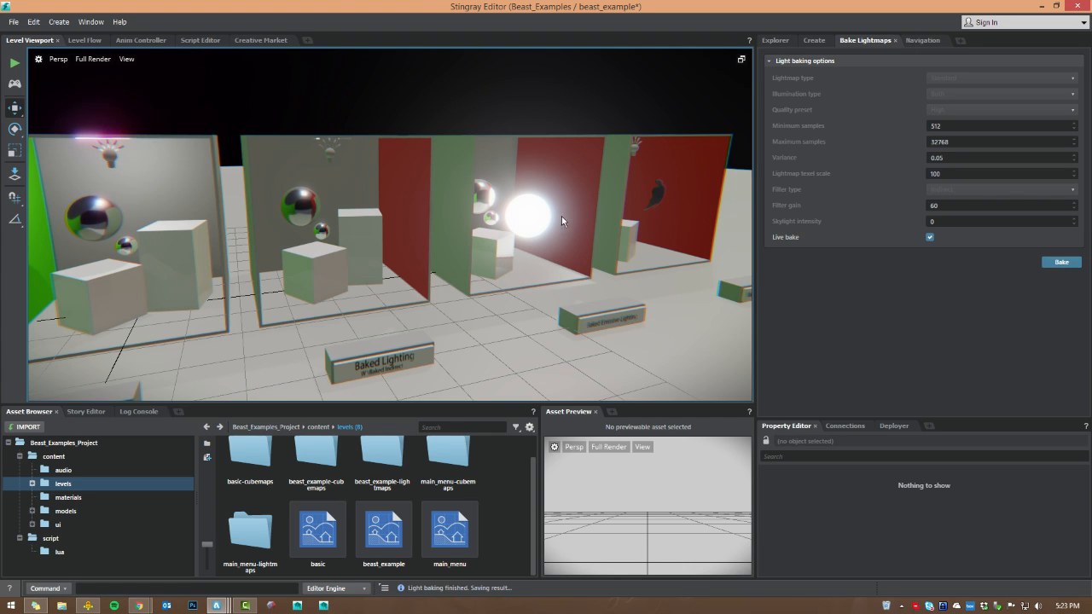
alt+middle_drag(561, 221, 641, 229)
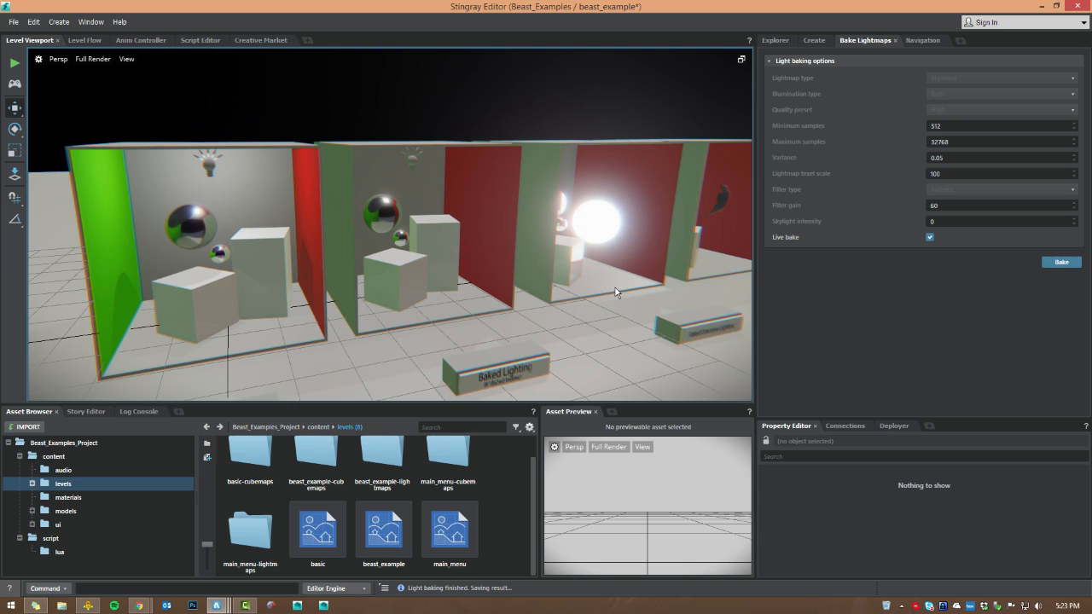
click(646, 174)
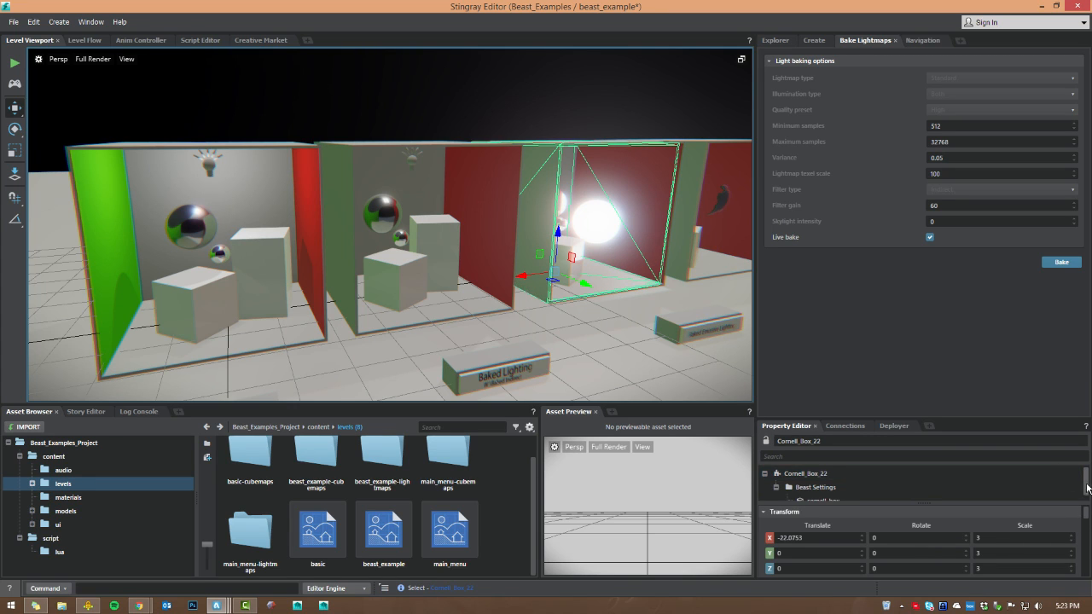
click(823, 496)
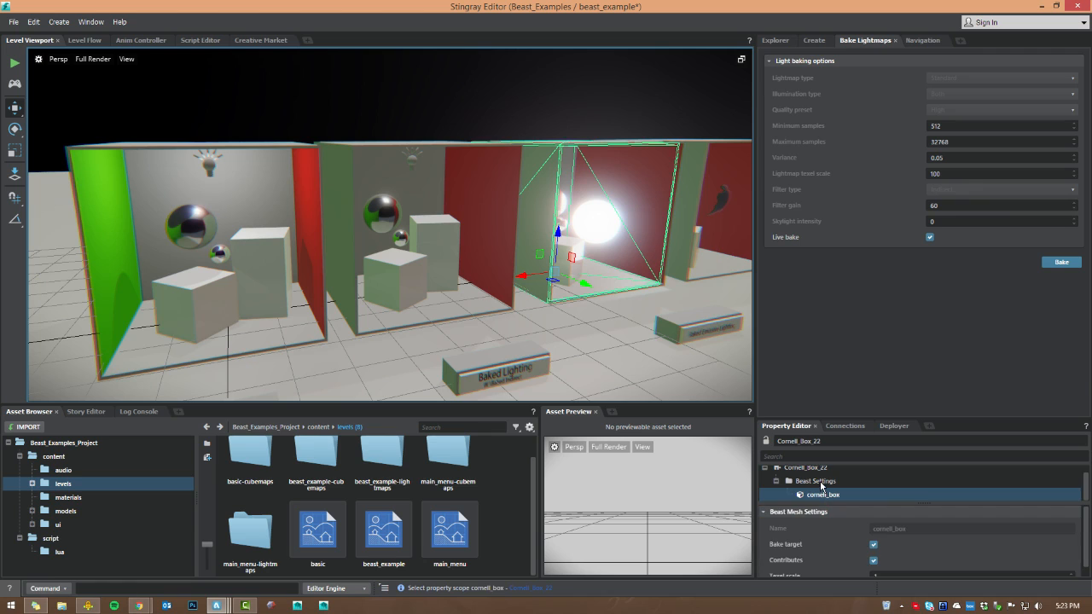
Step: Open the gwnav-sample project through the Project Manager, discarding the changes to the beast_example level
click(12, 23)
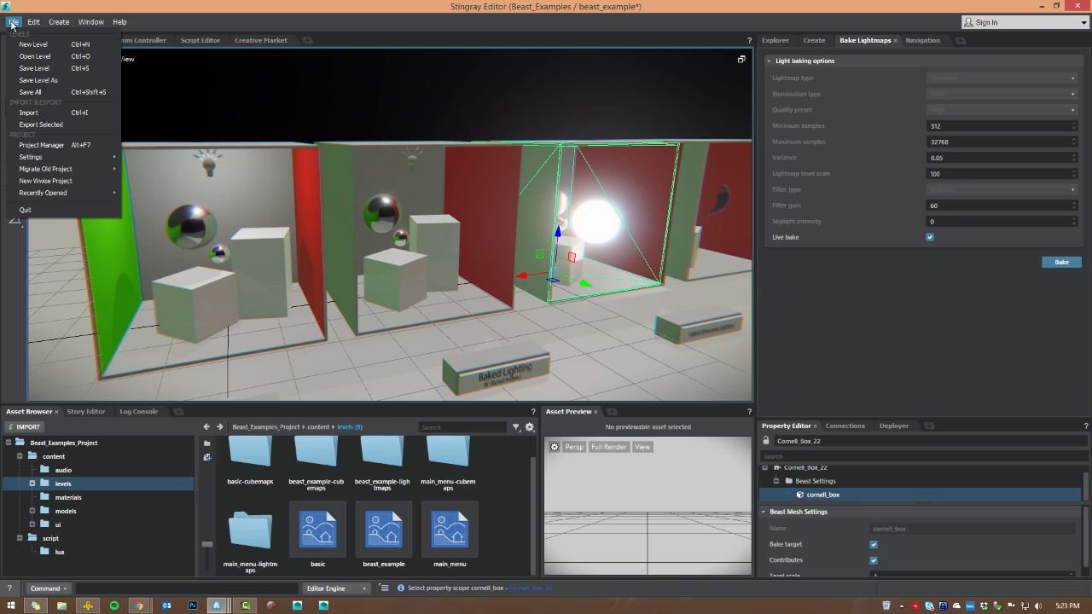
click(31, 145)
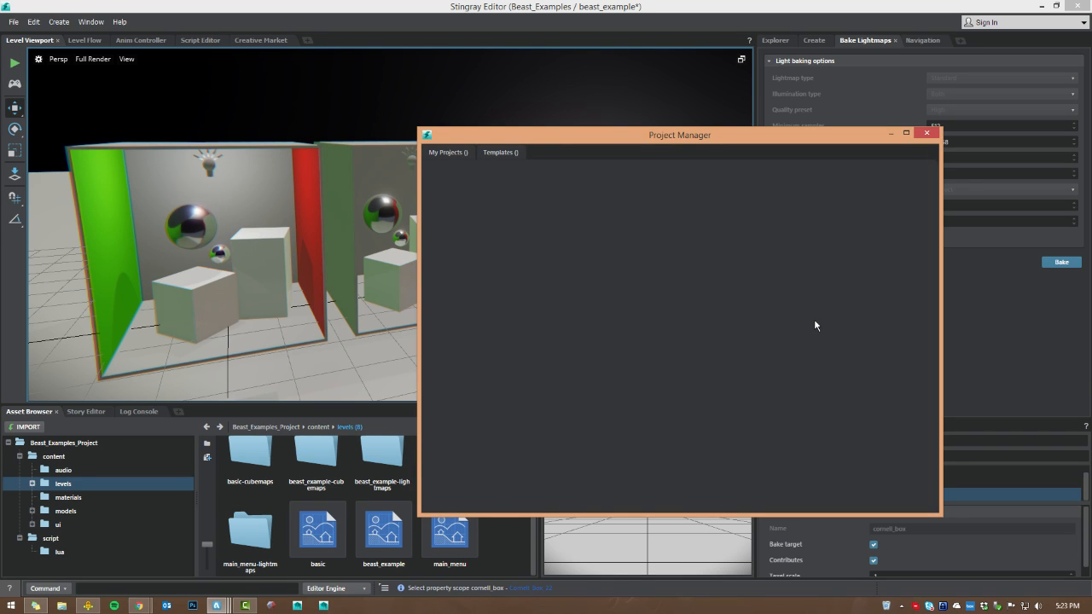
click(610, 220)
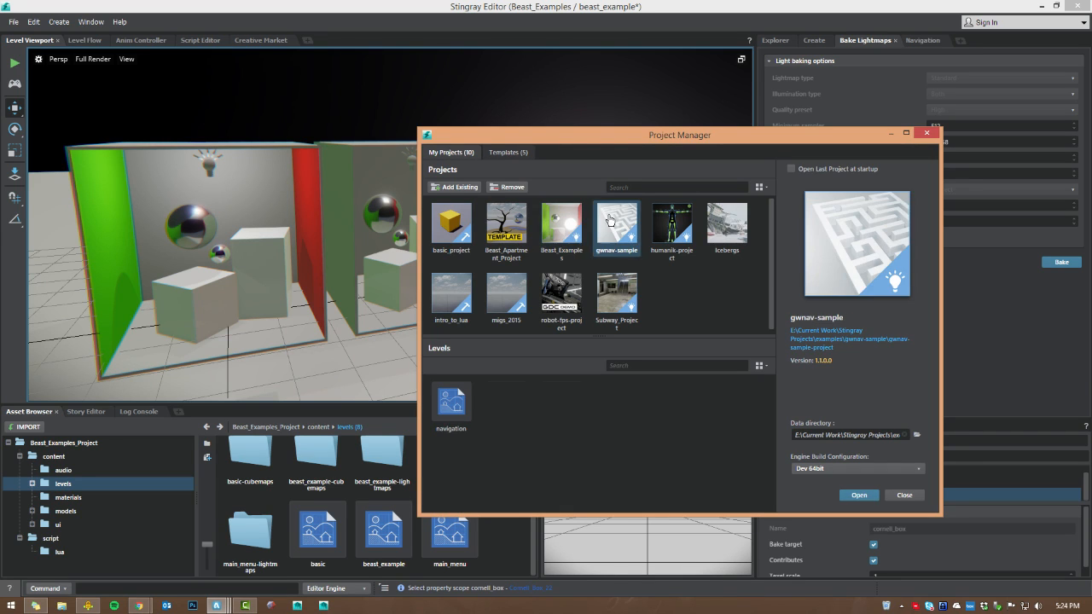
click(862, 497)
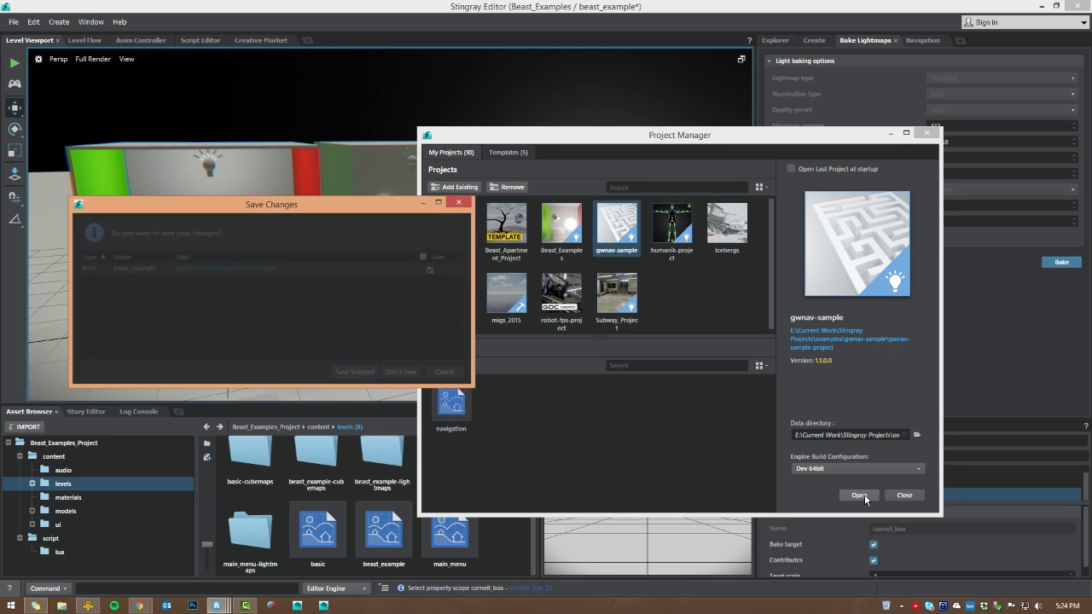
click(400, 372)
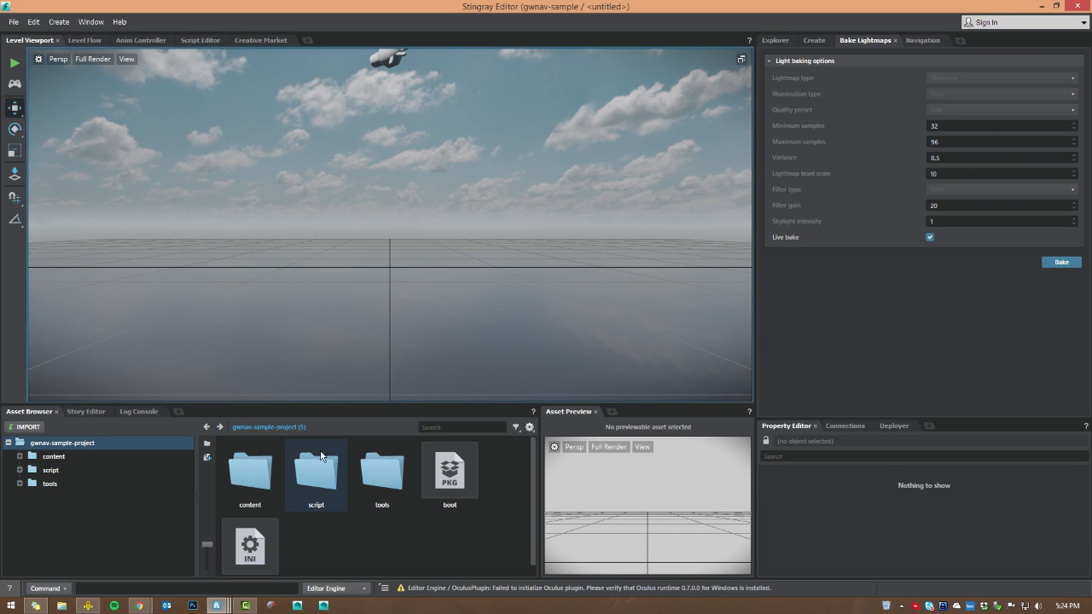
Step: Open the navigation level from the gwnav-sample project's content/levels folder
double_click(244, 468)
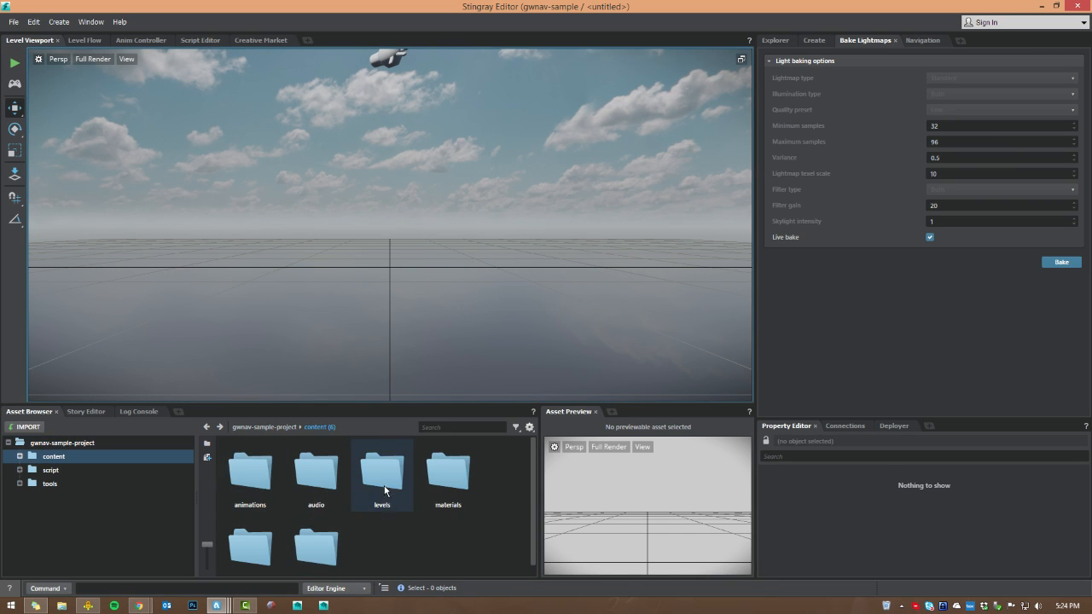
double_click(384, 484)
click(327, 481)
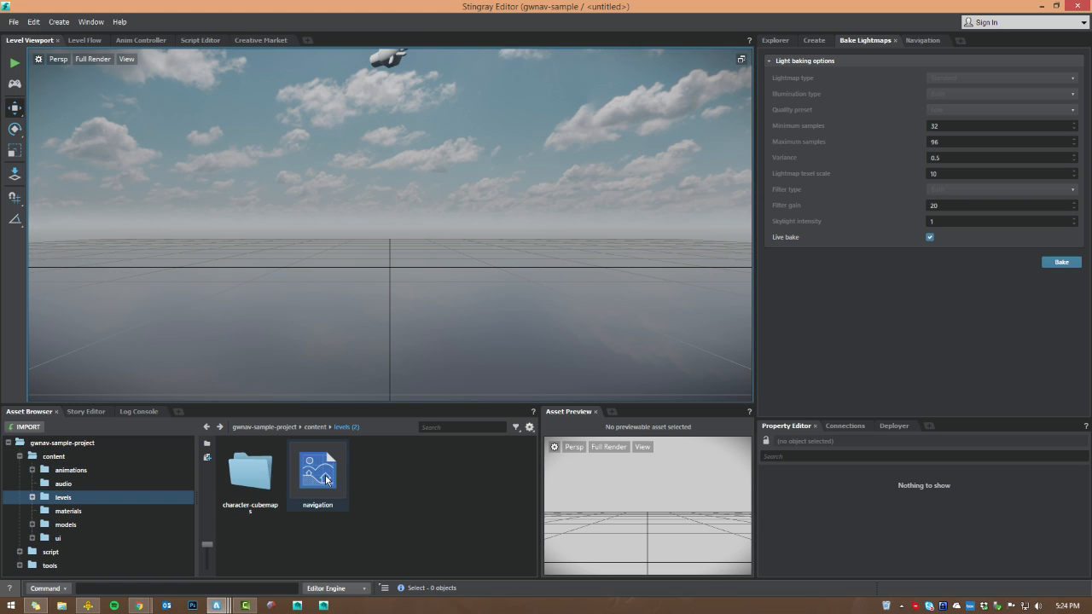
double_click(317, 480)
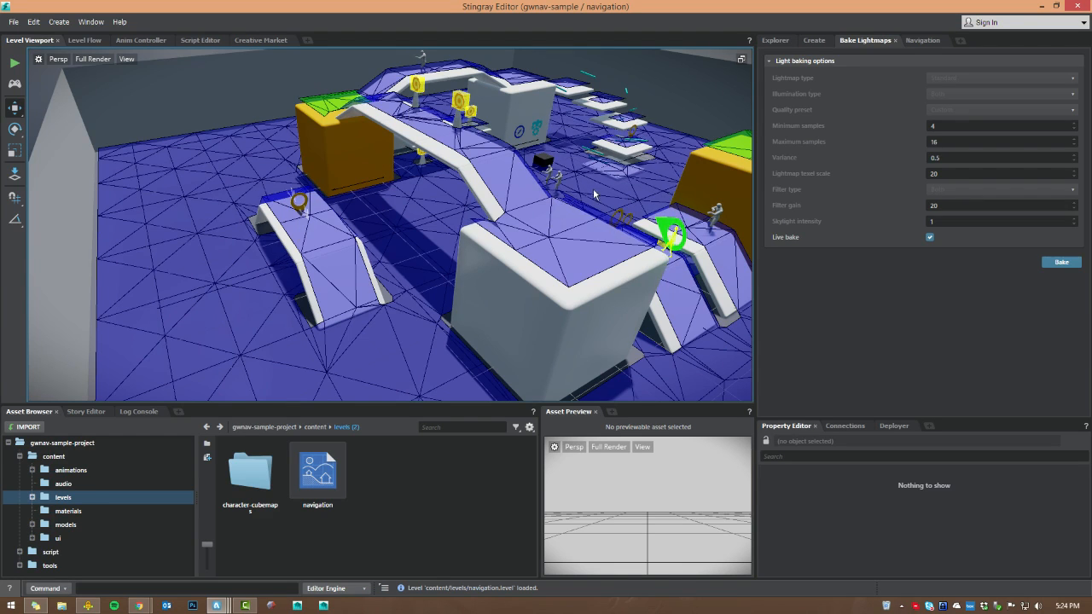
Step: Set the navigation entity's Slope max to 20 and generate the level's NavMesh
alt+drag(595, 193, 722, 145)
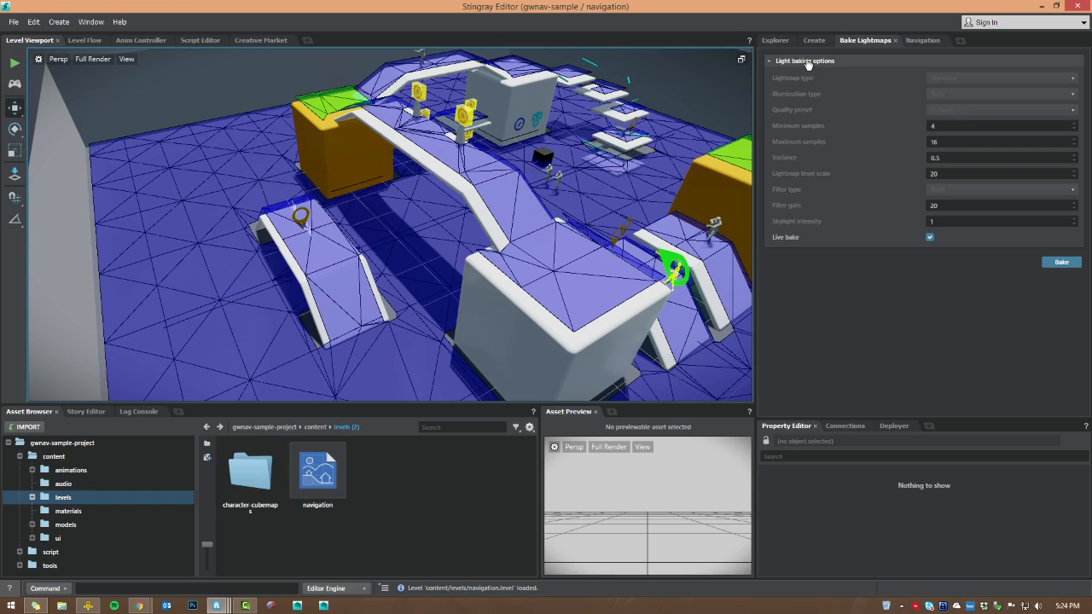
click(929, 41)
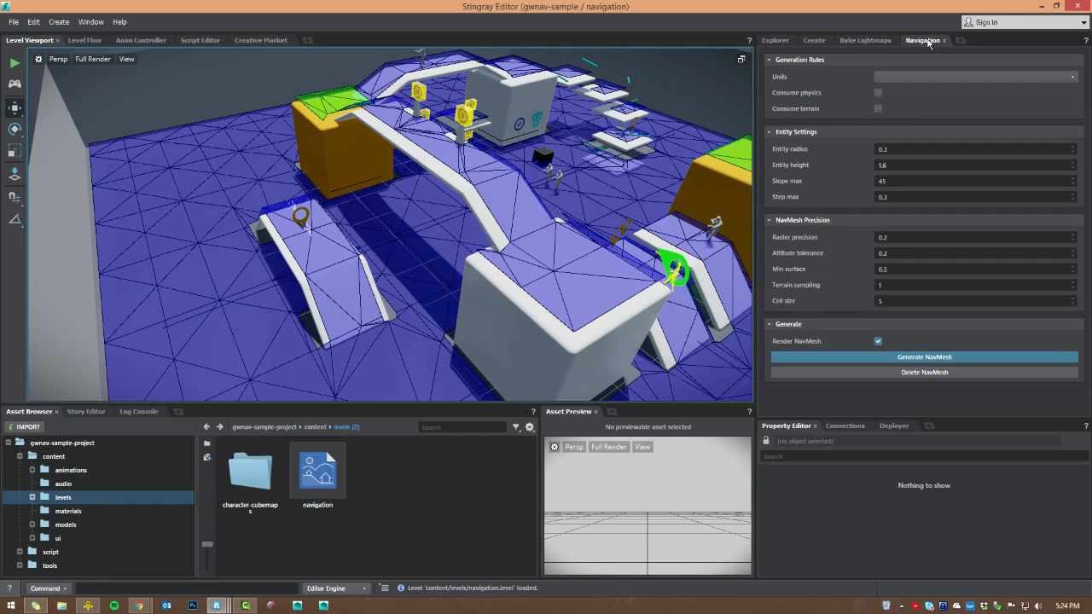
click(98, 21)
click(835, 358)
drag(904, 176, 816, 181)
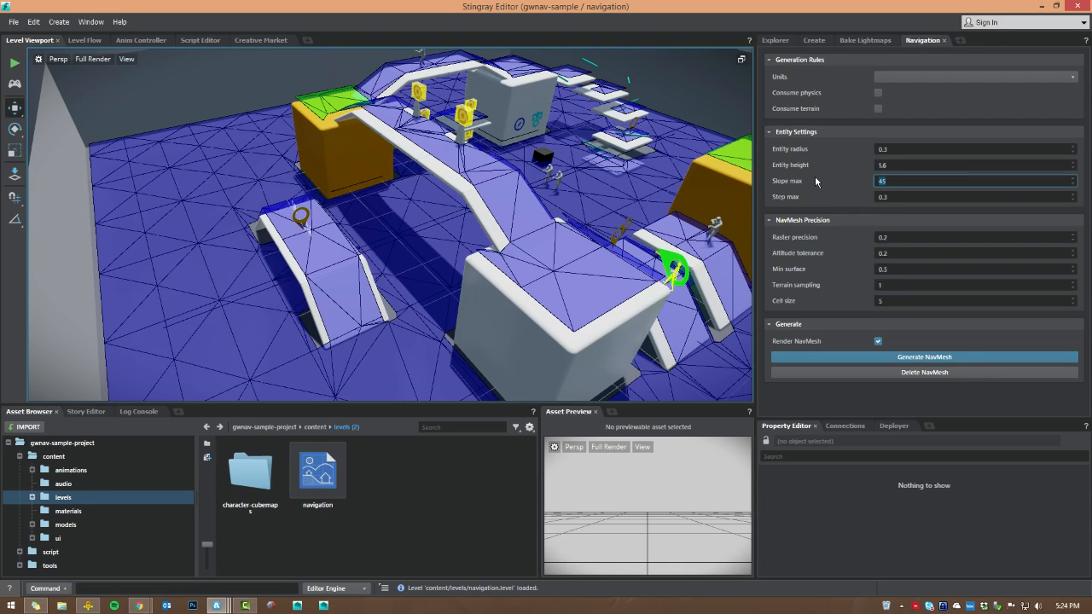
text(20)
key(Tab)
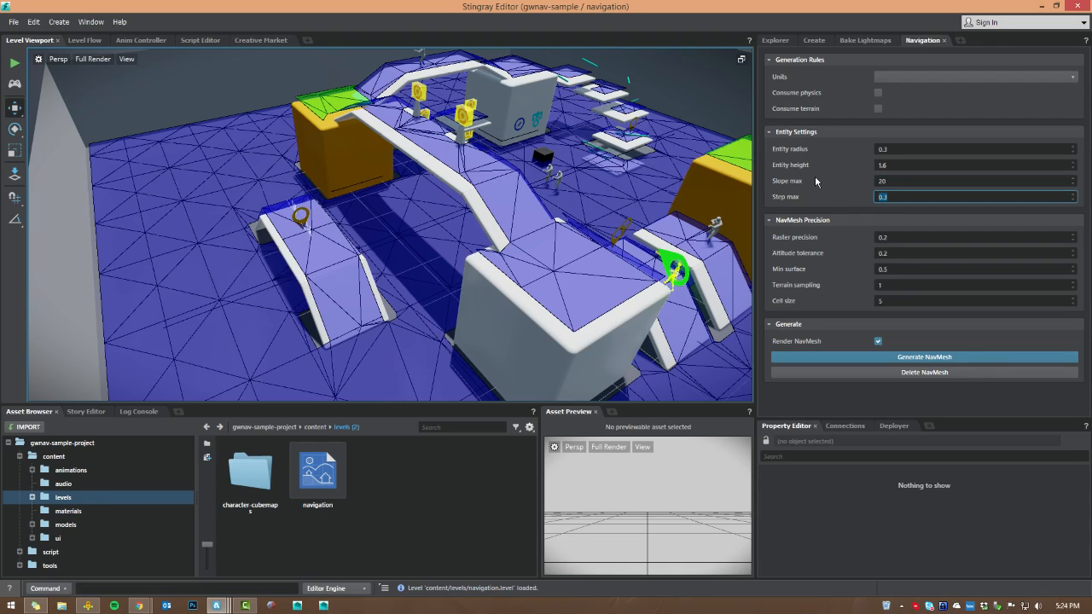
click(902, 359)
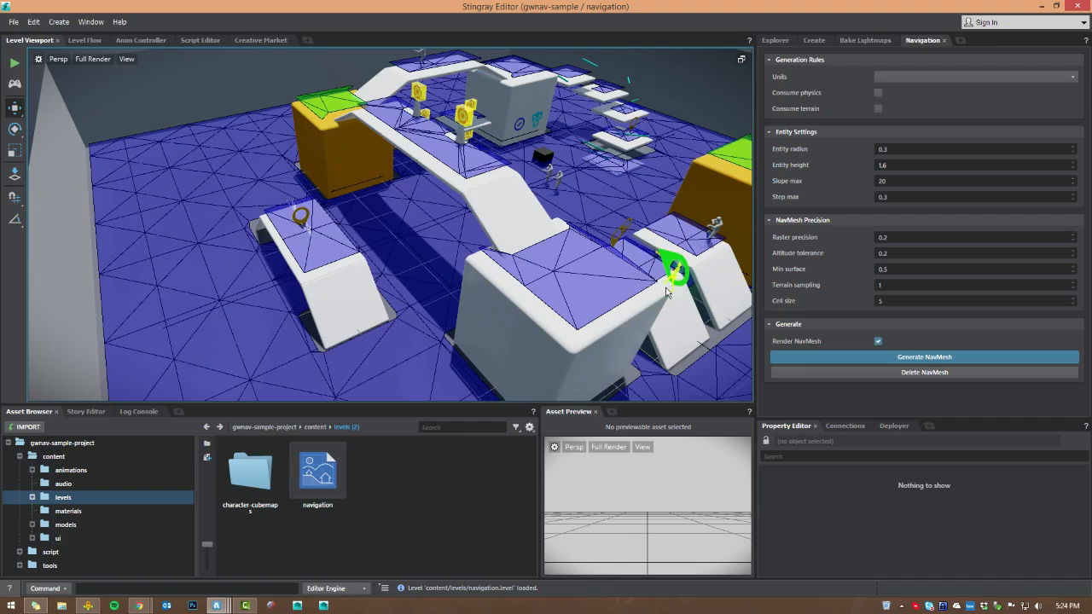
Step: Set the entity's Slope max to 45 and regenerate the NavMesh
alt+middle_drag(666, 288, 563, 284)
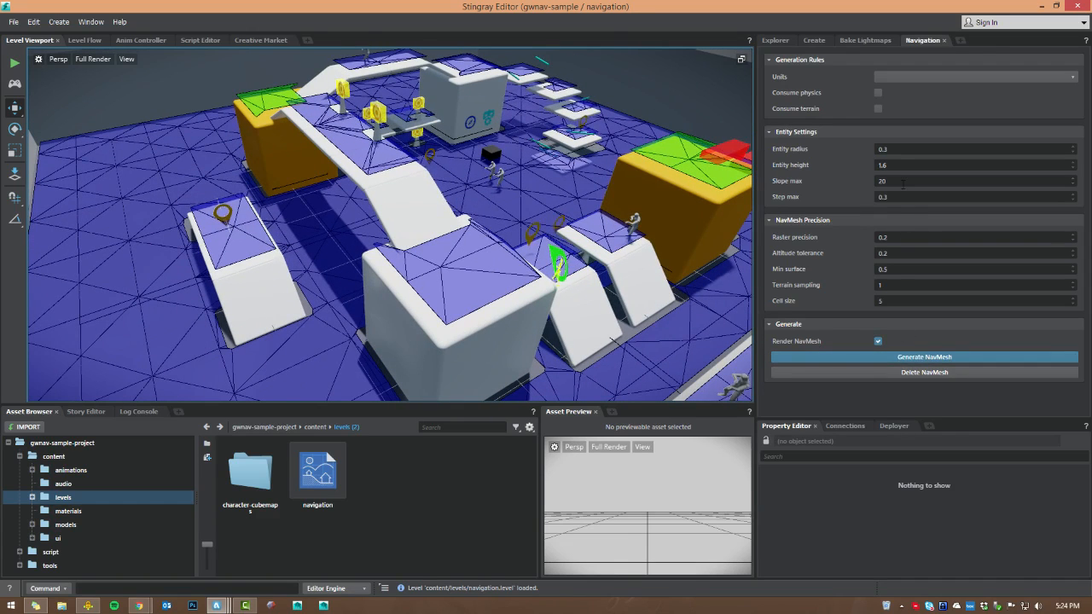
click(903, 182)
text(45)
key(Tab)
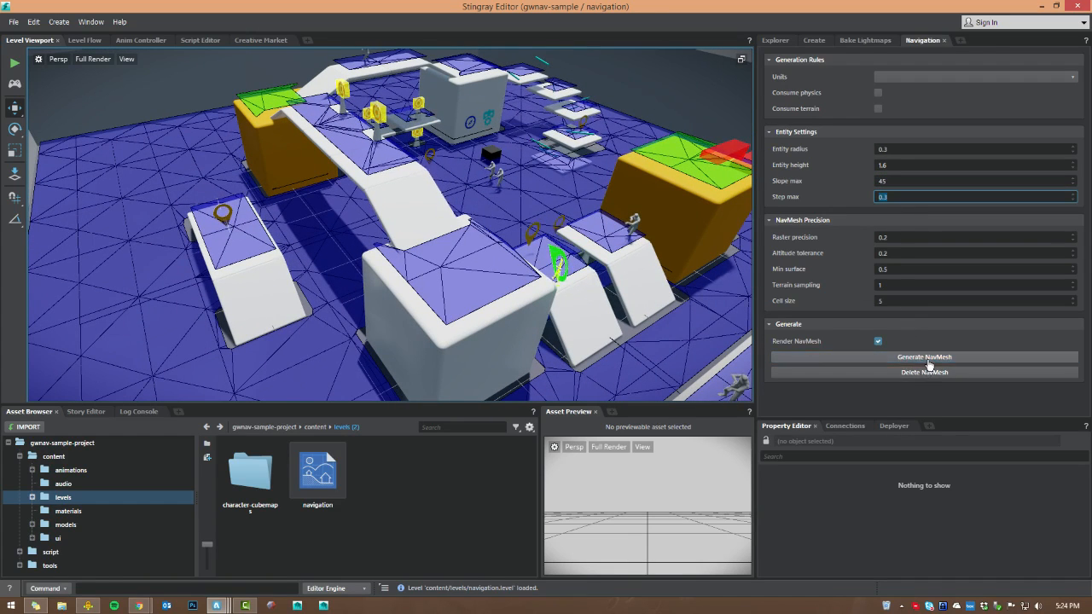
click(930, 359)
alt+middle_drag(328, 257, 435, 273)
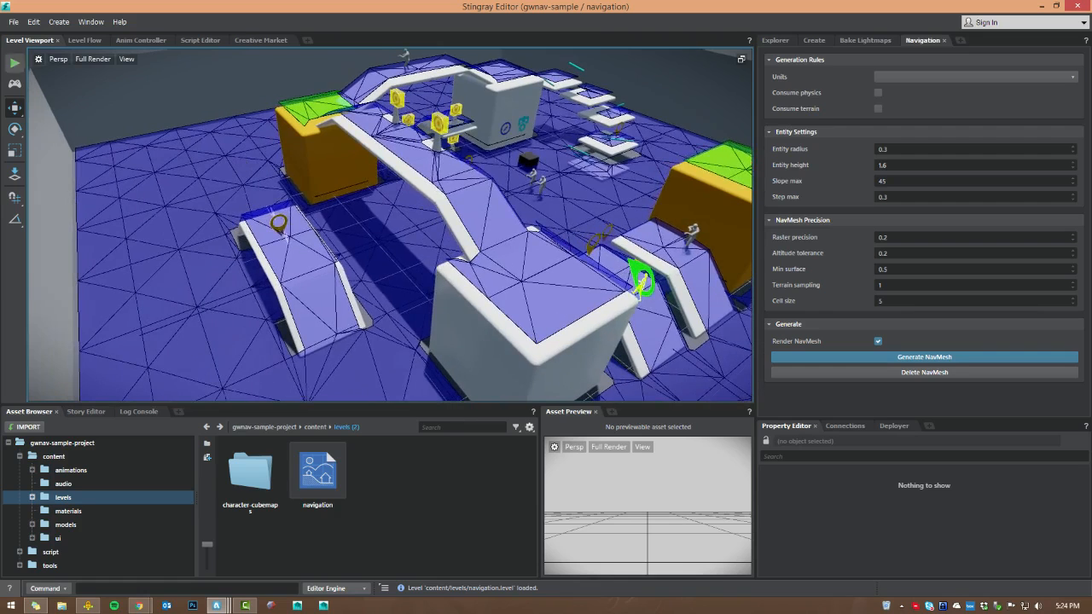
Step: Run the navigation level as a test and launch Navigation Lab from the Stingray Editor
click(13, 64)
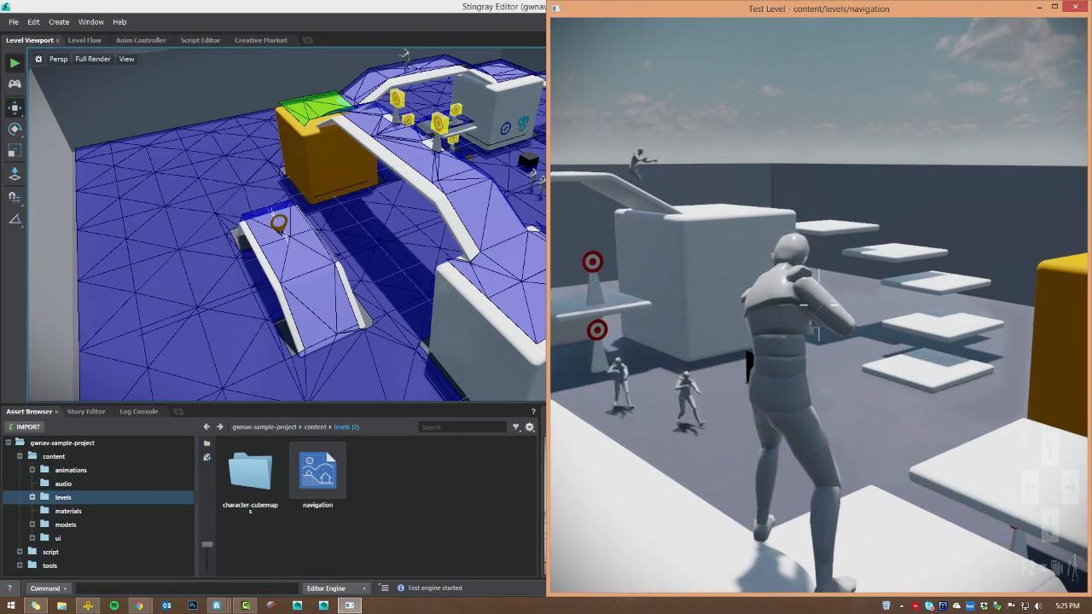
key(alt+Tab)
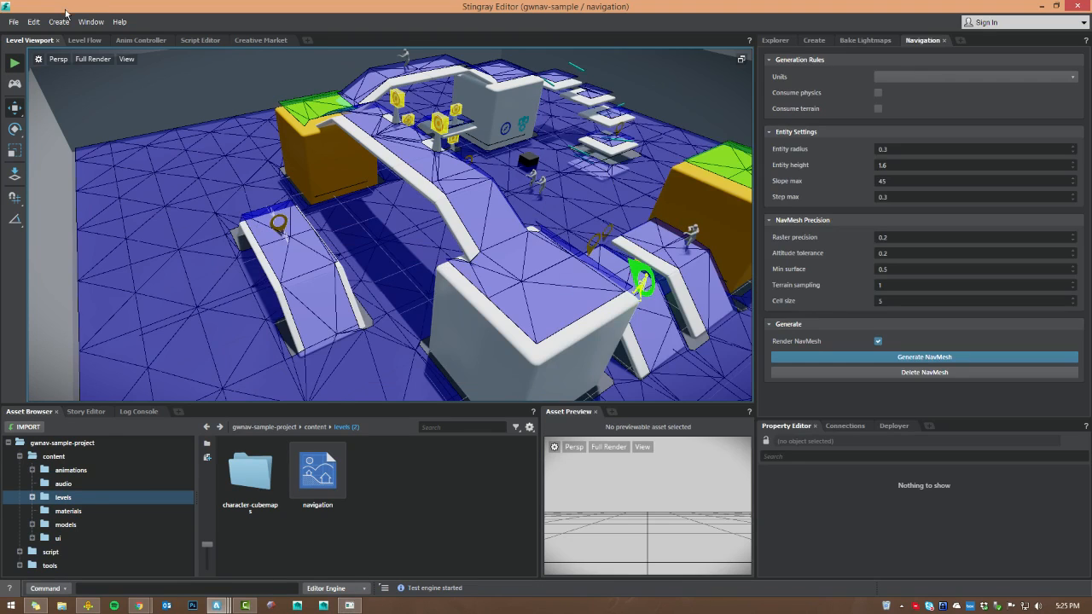
click(91, 21)
click(91, 113)
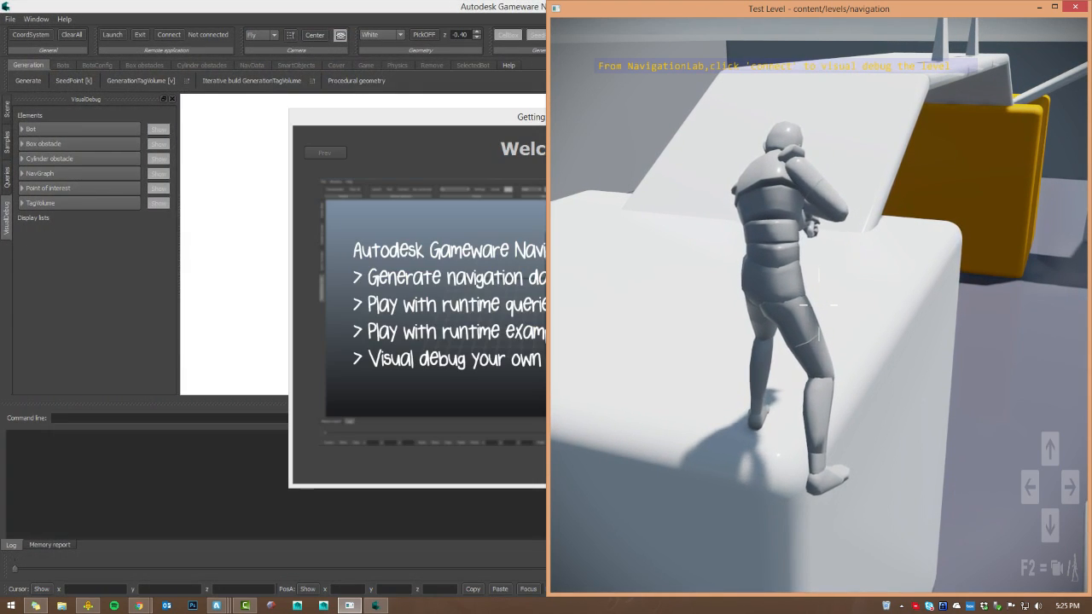
Step: Switch from the test level to Gameware Navigation Lab and close its Getting started window
key(alt+Tab)
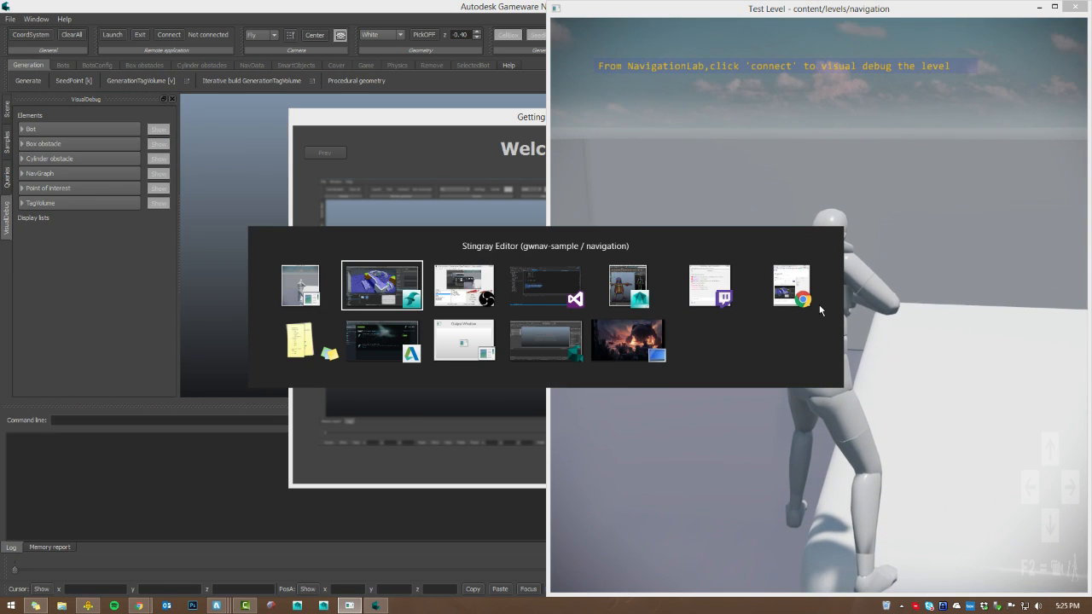
key(alt+Tab)
key(alt+Tab)
key(alt+Tab)
key(alt+Tab)
key(alt+Tab)
key(alt+Tab)
key(alt+Tab)
key(alt+Tab)
key(alt+Tab)
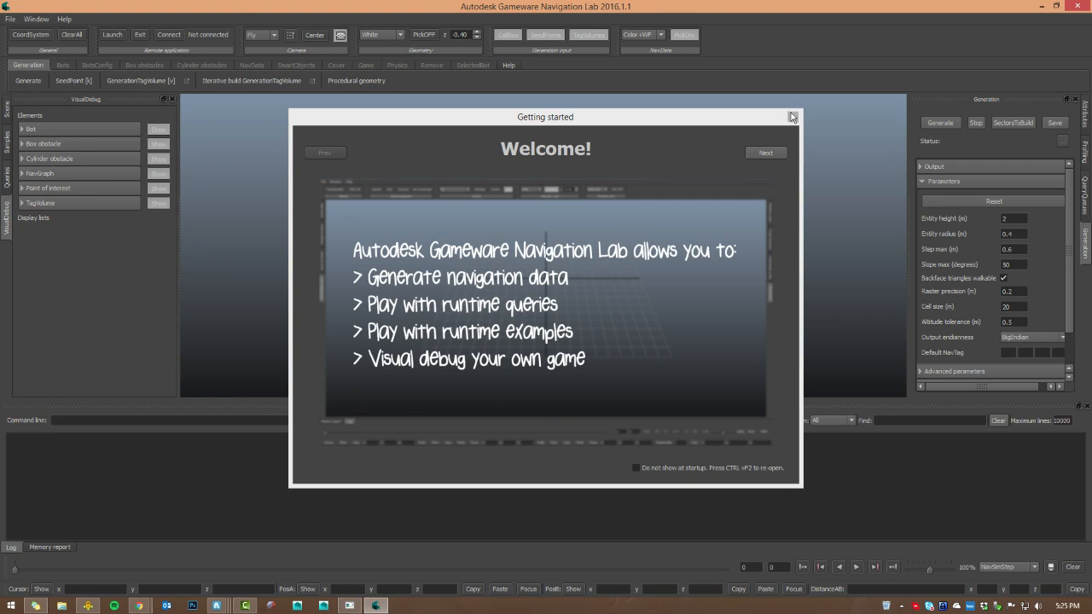
click(791, 117)
Step: Connect to the running game at 127.0.0.1, port 4888, without loading the remote files, and set the camera mode to Game
click(168, 35)
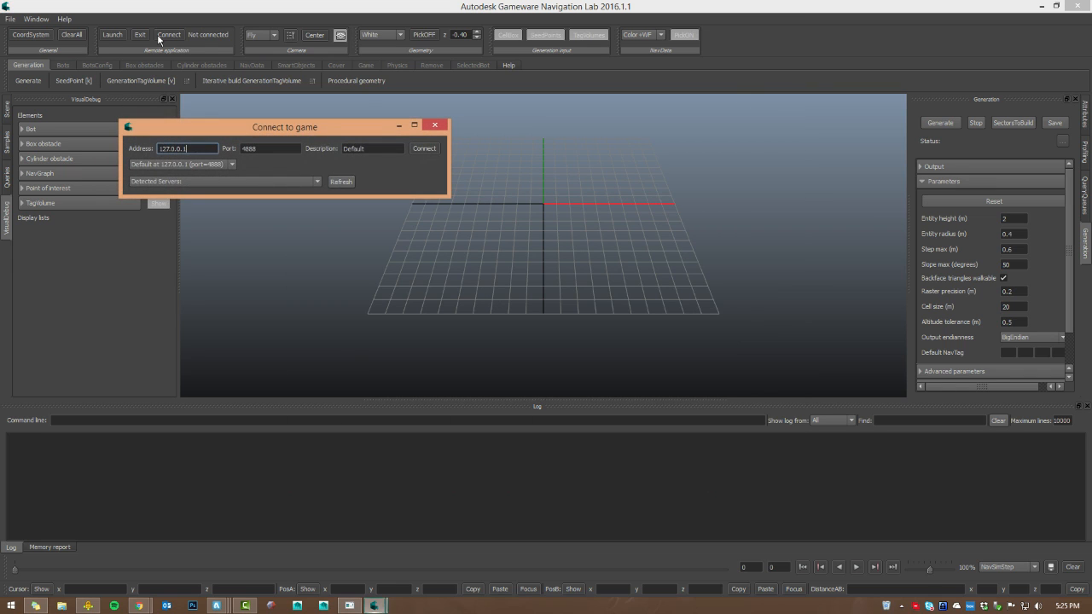
click(435, 149)
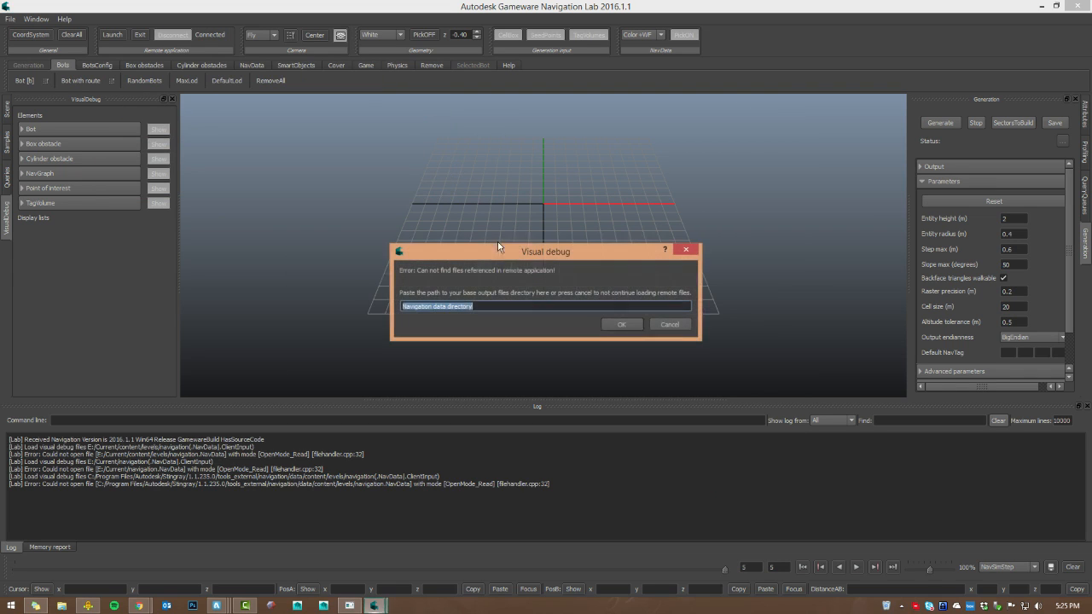
click(670, 325)
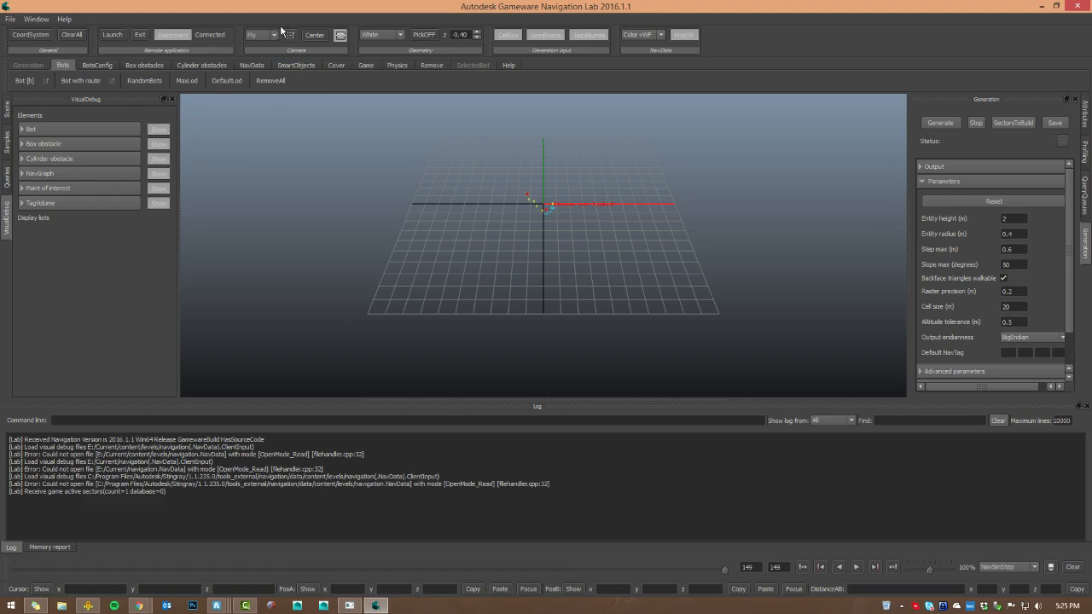
click(266, 35)
click(264, 63)
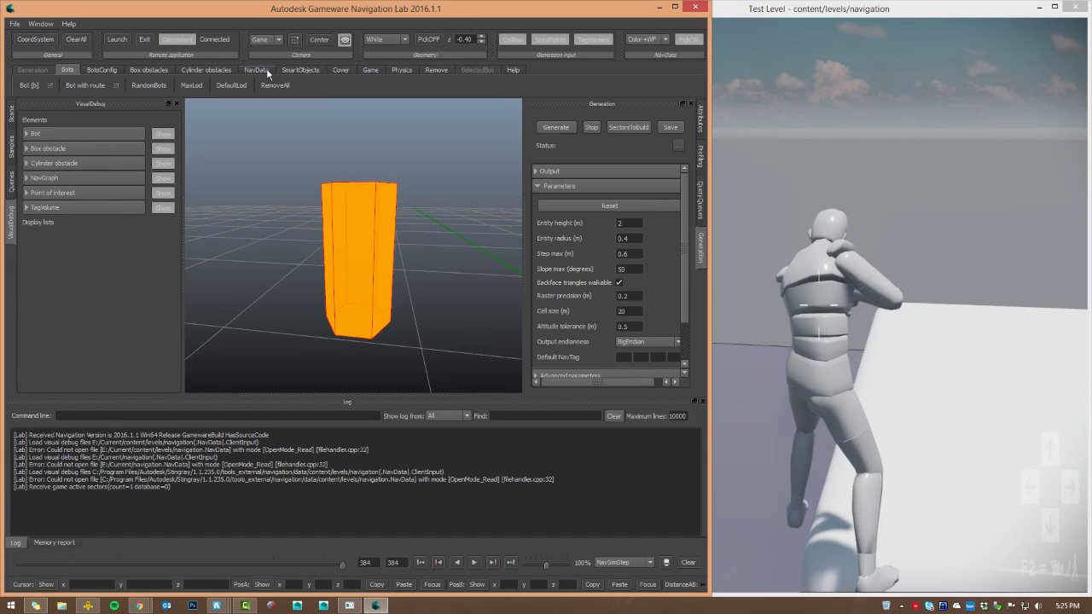
Step: Move the character around the test level to compare it with the Navigation Lab view, and end the test
key(alt+Tab)
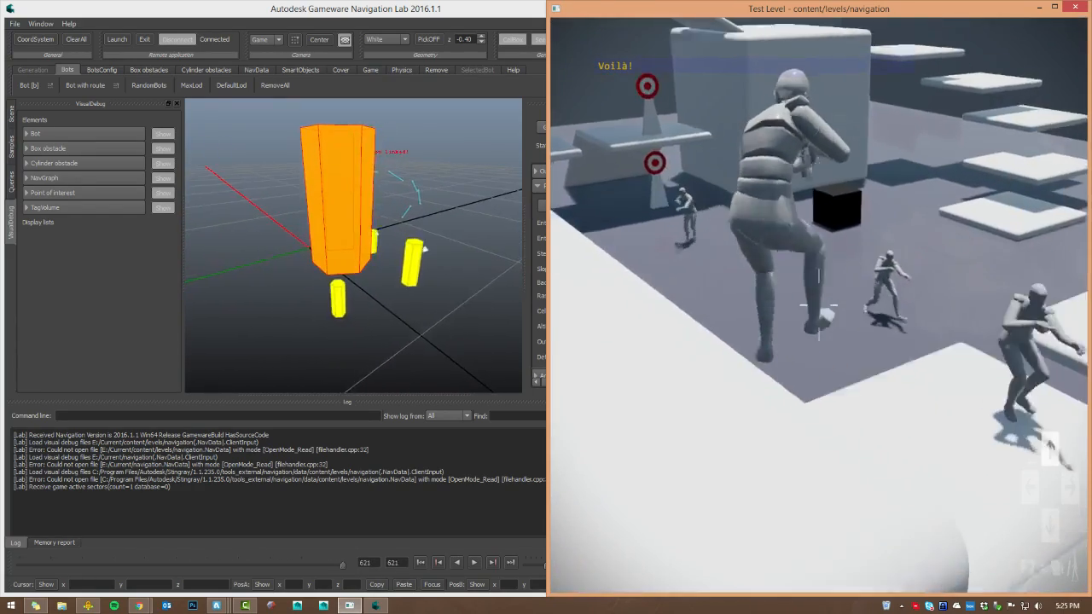
key(w)
key(a)
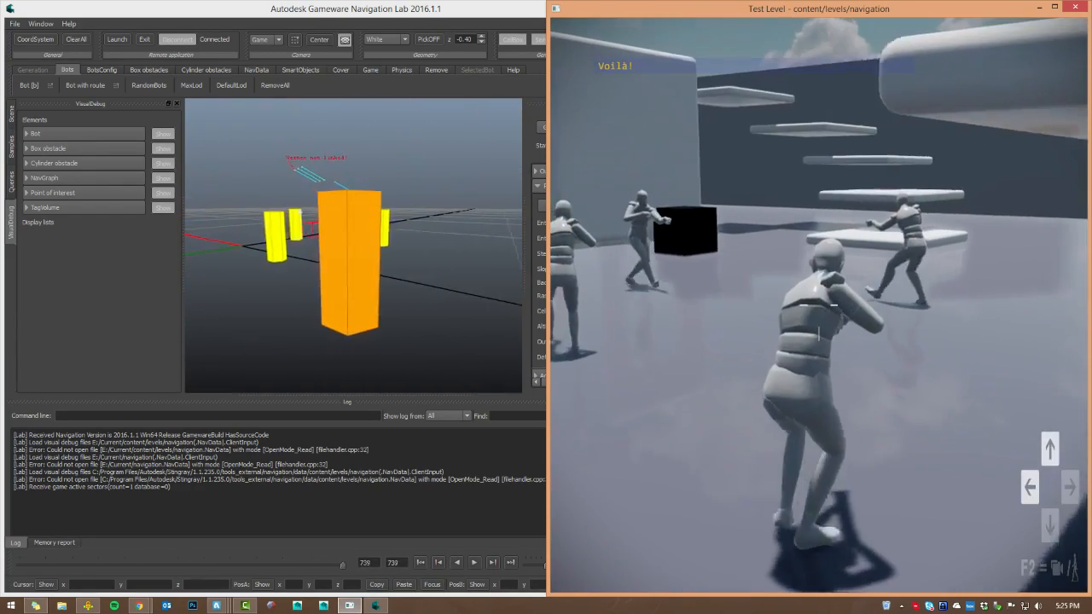
key(w)
key(w)
key(d)
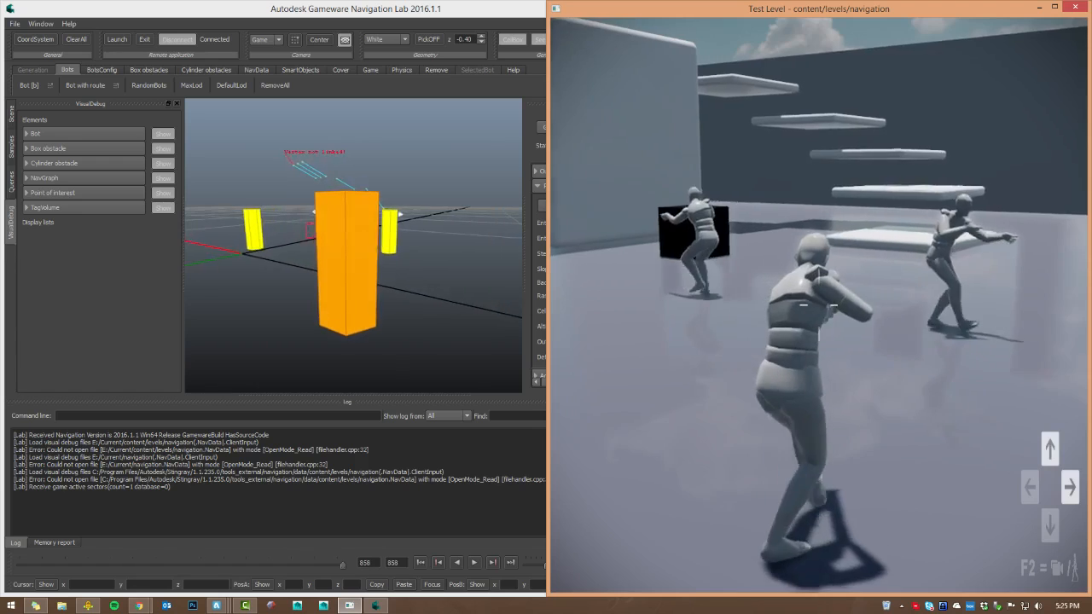
key(w)
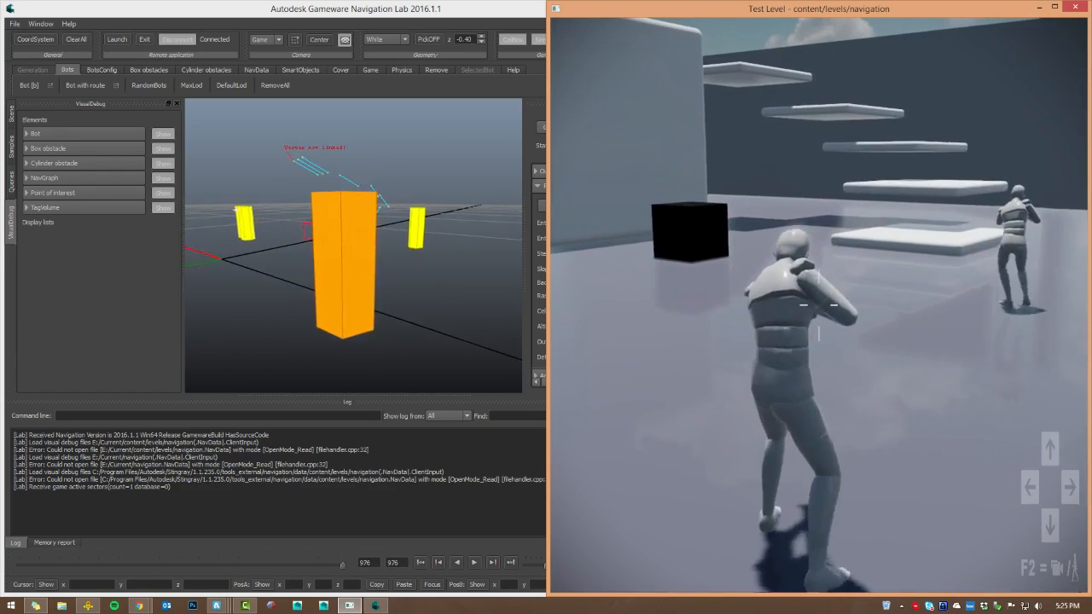
key(Escape)
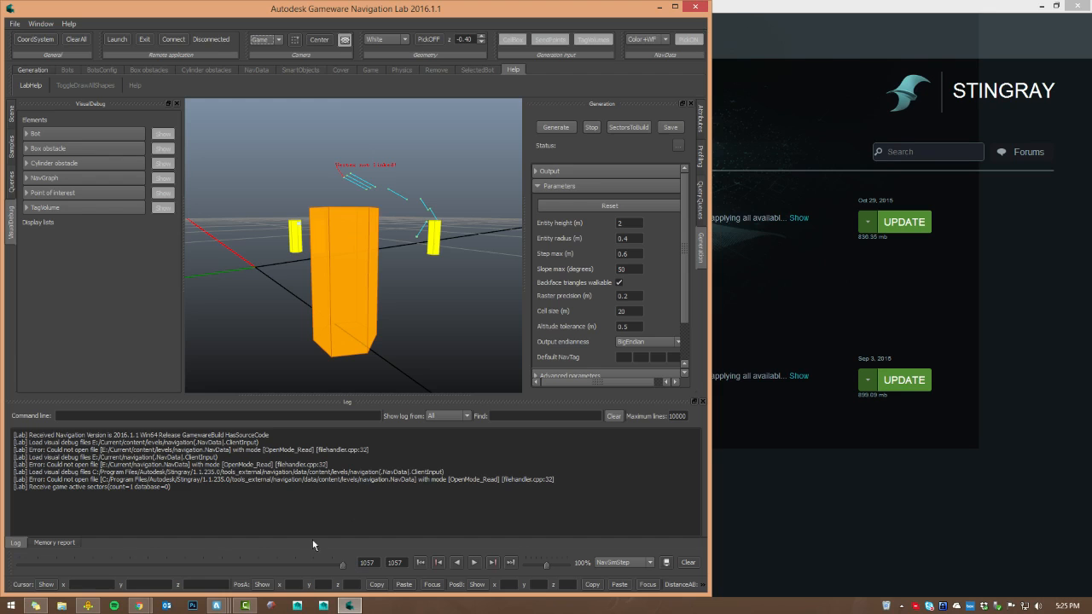
Step: Return to the Stingray Editor and run the navigation level test again
click(217, 606)
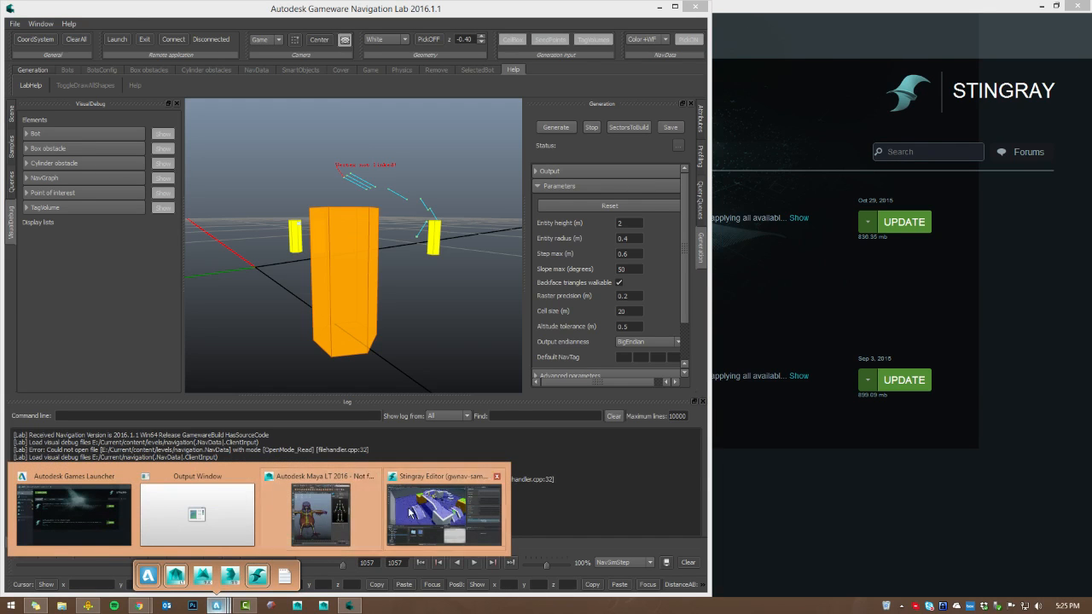
click(410, 513)
click(15, 62)
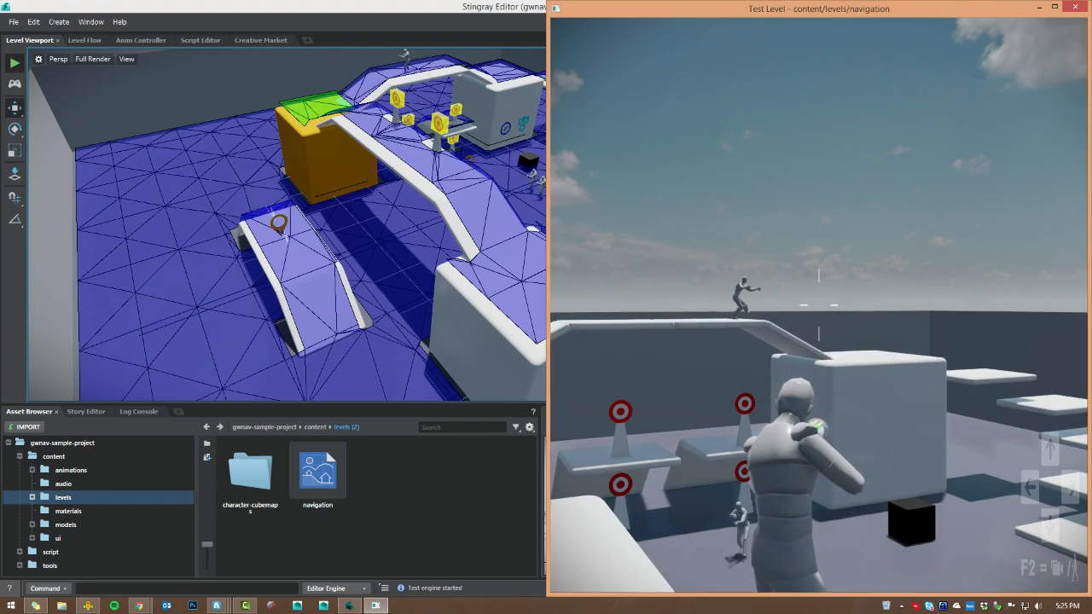
Step: Switch to Navigation Lab and reconnect to the game at 127.0.0.1, port 4888, without loading the remote files
key(alt+Tab)
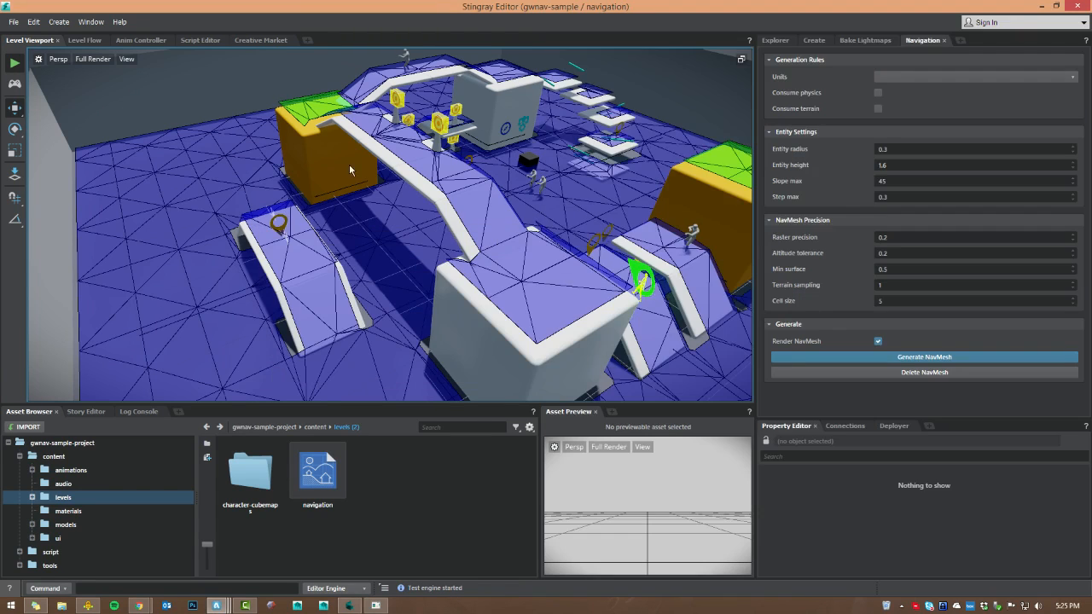
key(alt+Tab)
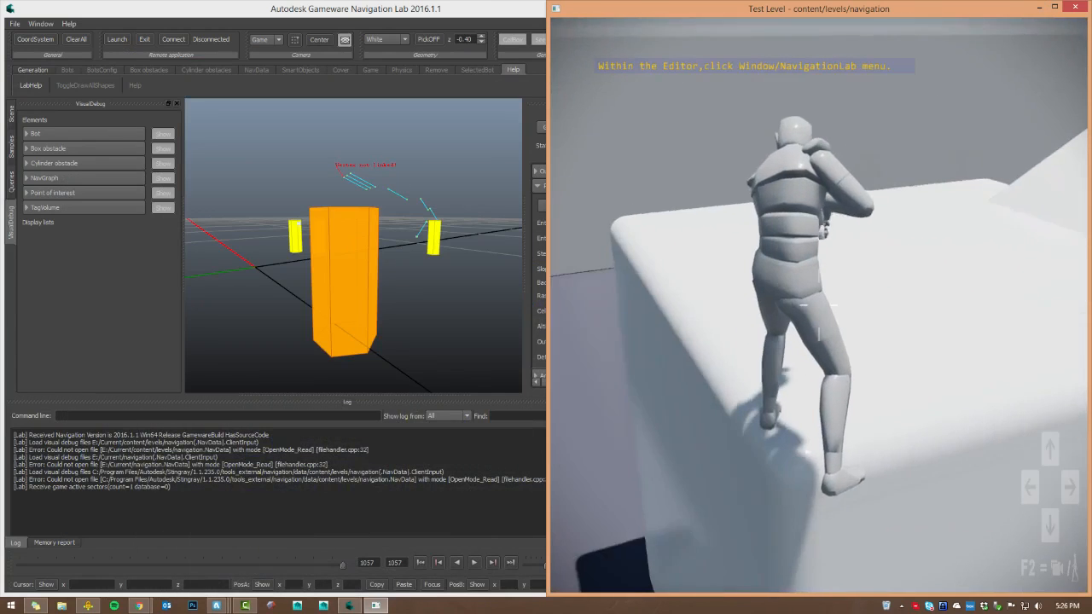
key(alt+Tab)
key(Tab)
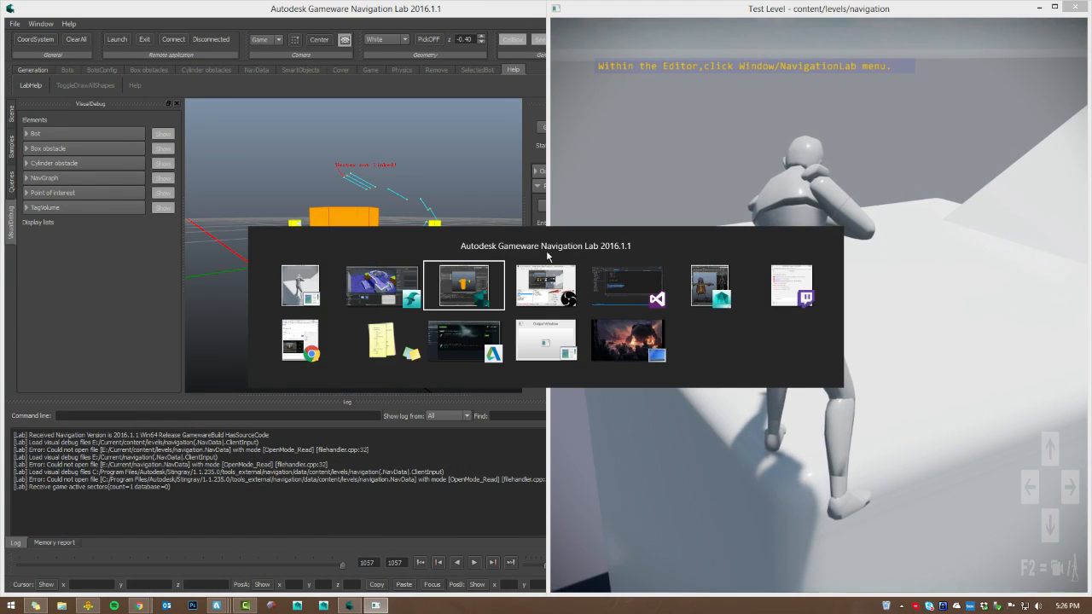
click(173, 39)
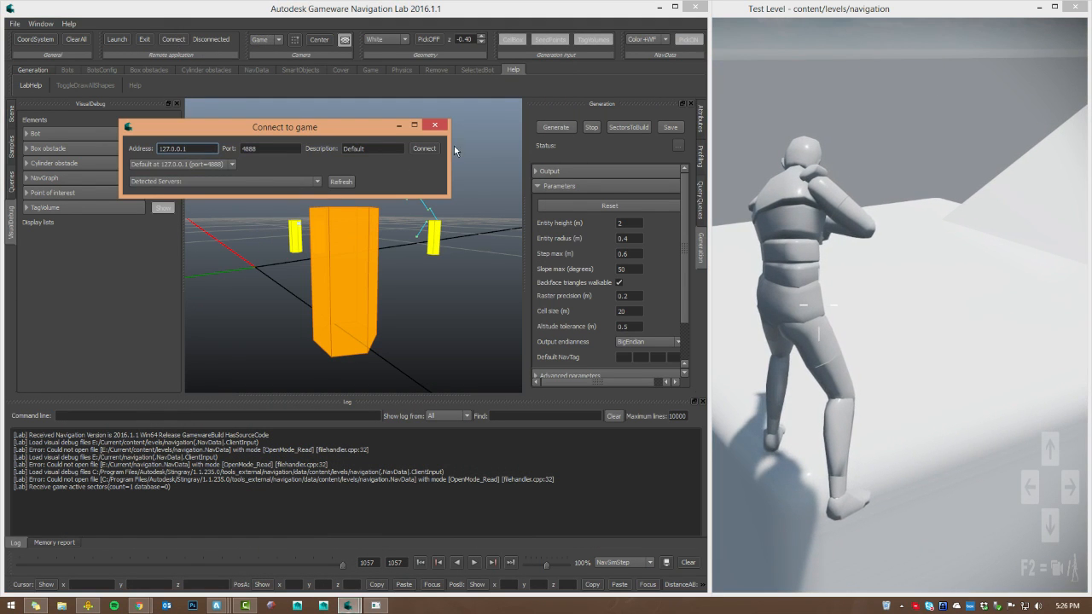
click(424, 148)
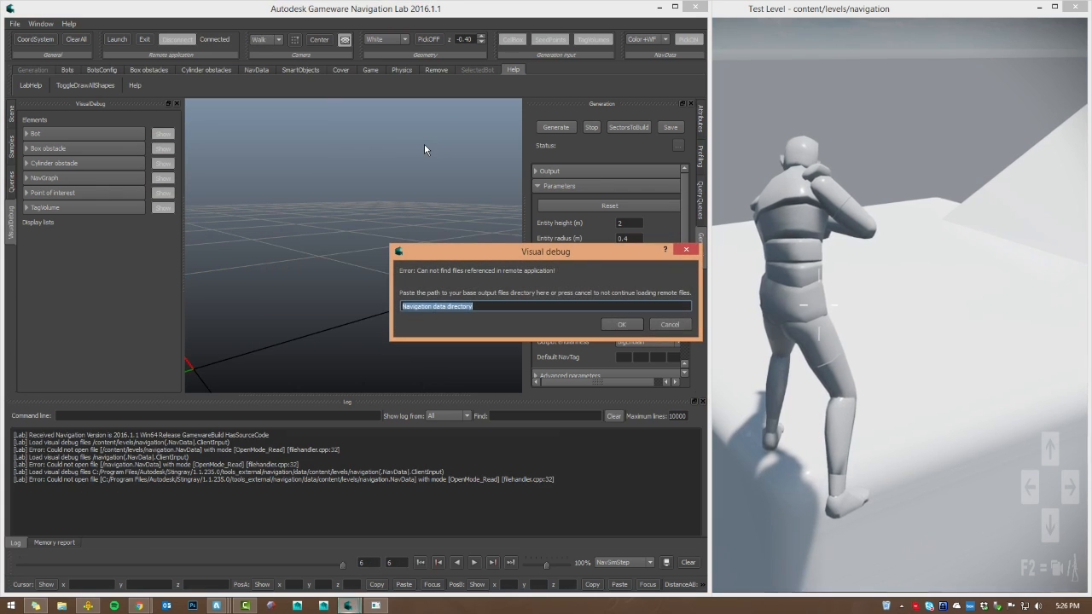
click(670, 326)
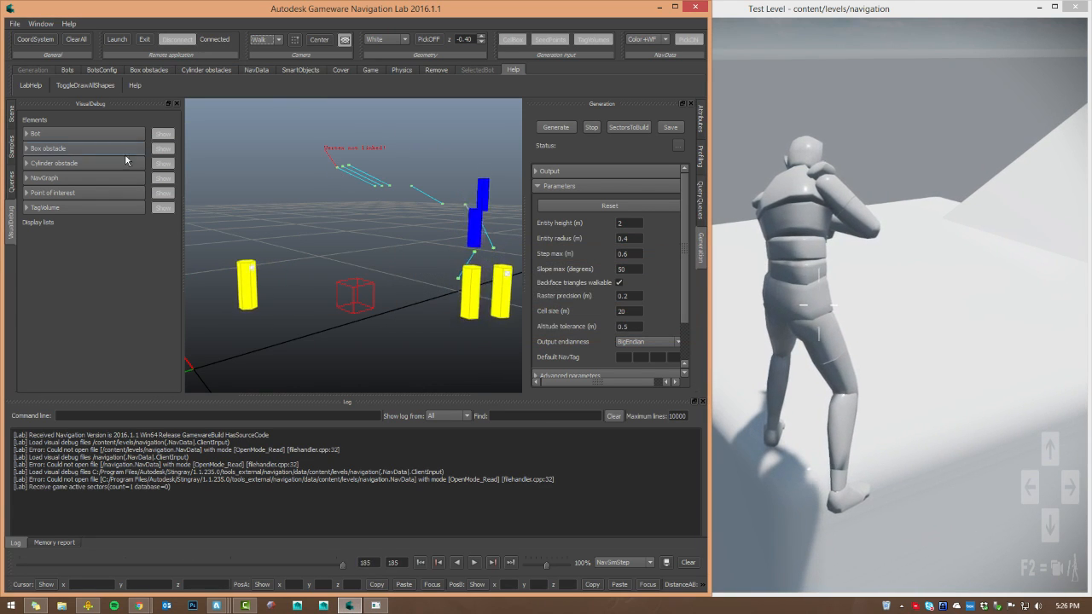
Step: Enable the Live path and Progress on path displays for the bots in the visual debug elements
click(101, 134)
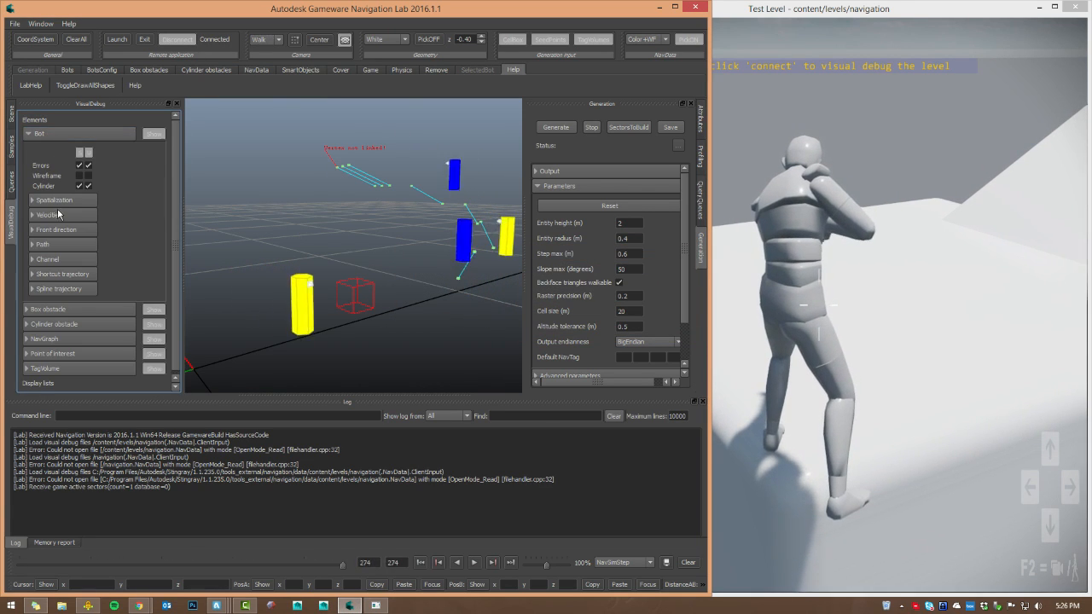
click(47, 314)
click(47, 314)
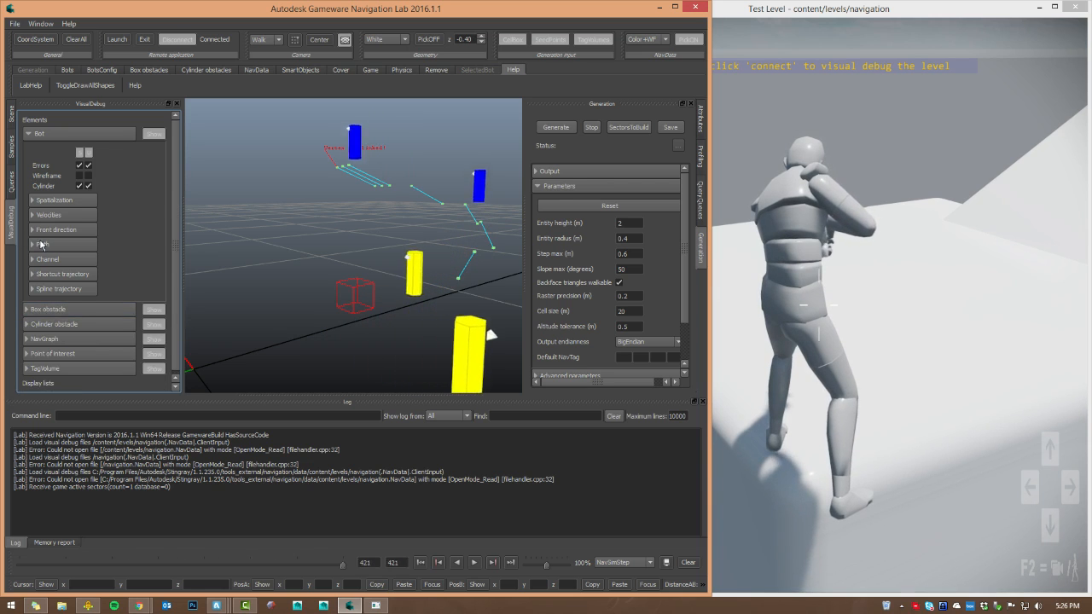
click(43, 244)
click(94, 262)
click(93, 272)
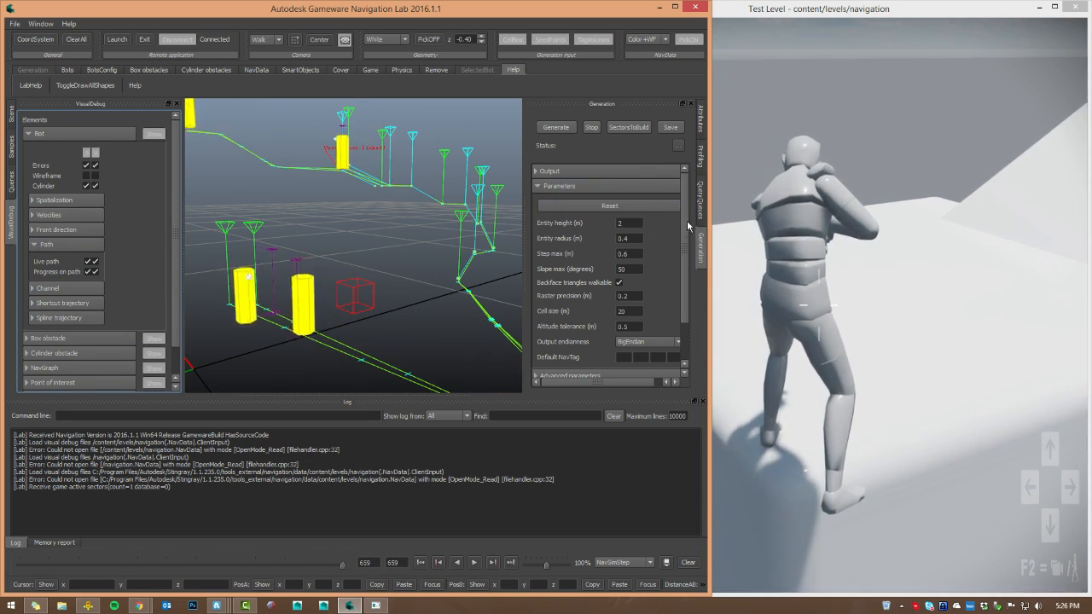
Step: Show the navigation profiling data with the SDK Summary and SDK Profiling sections expanded
click(700, 156)
click(576, 143)
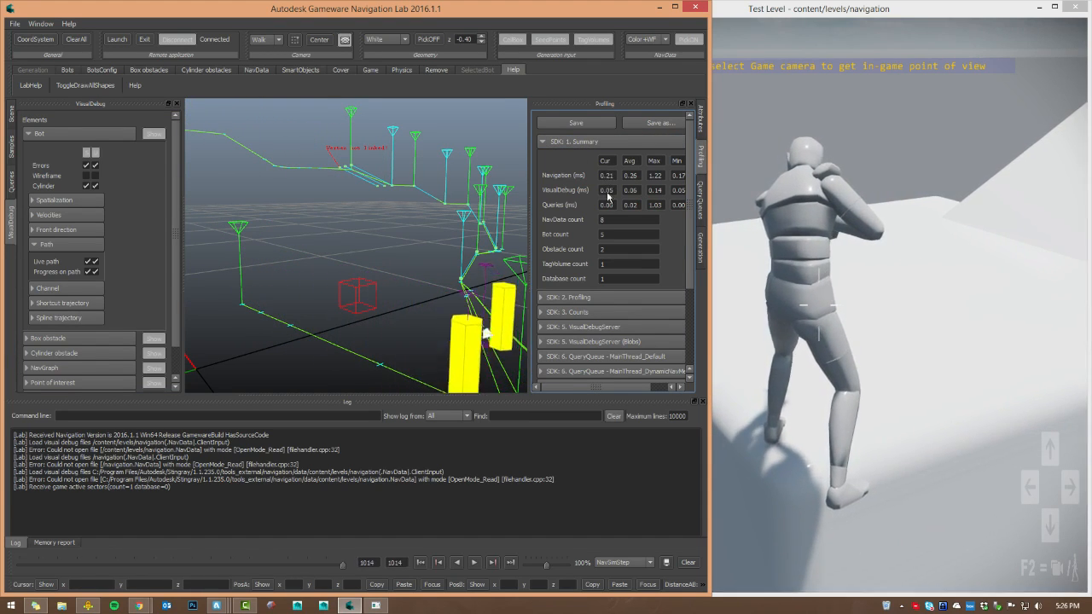
click(598, 297)
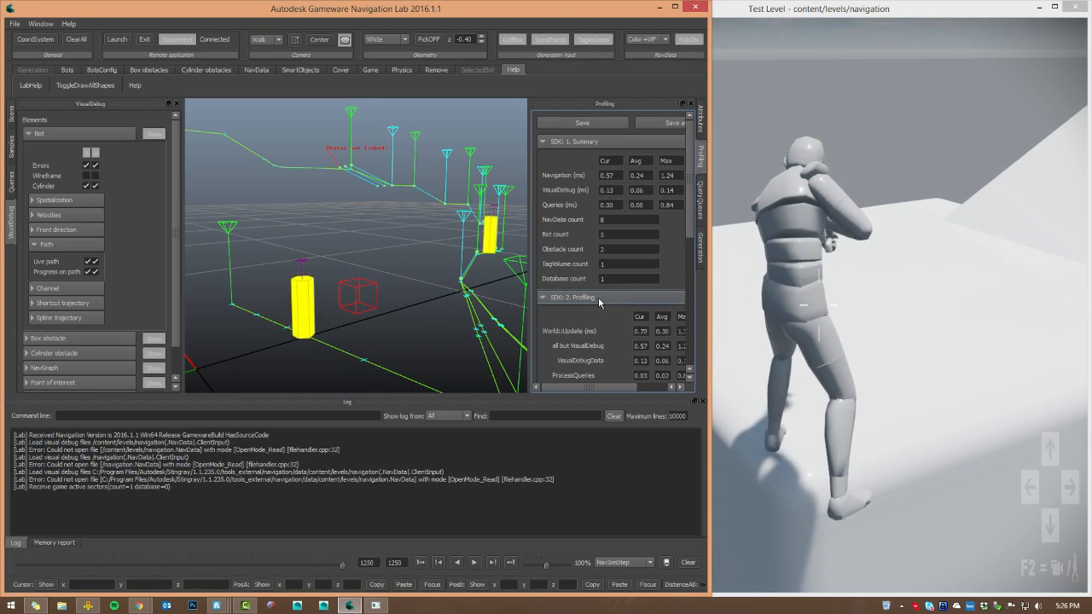
Step: End the navigation level test, minimize the games launcher and switch back to the Stingray Editor
scroll(689, 197, down, 5)
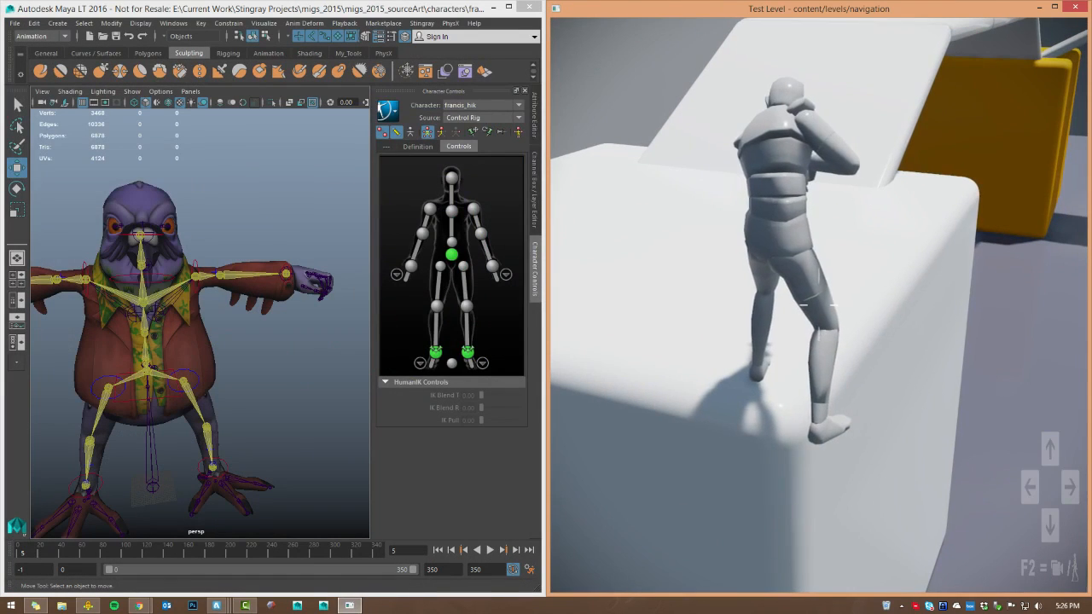
key(Escape)
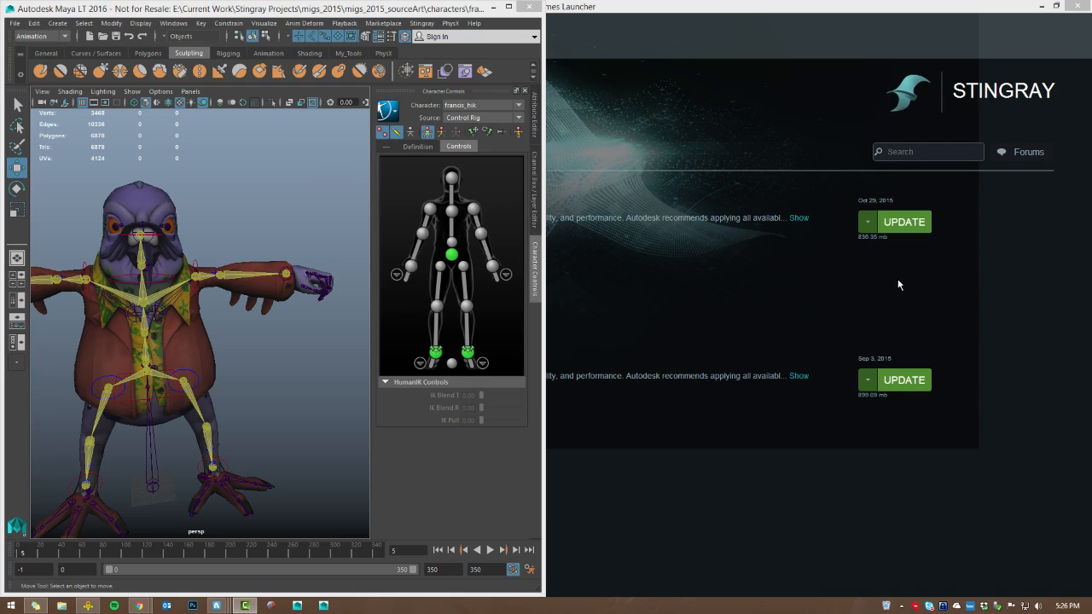
click(1046, 10)
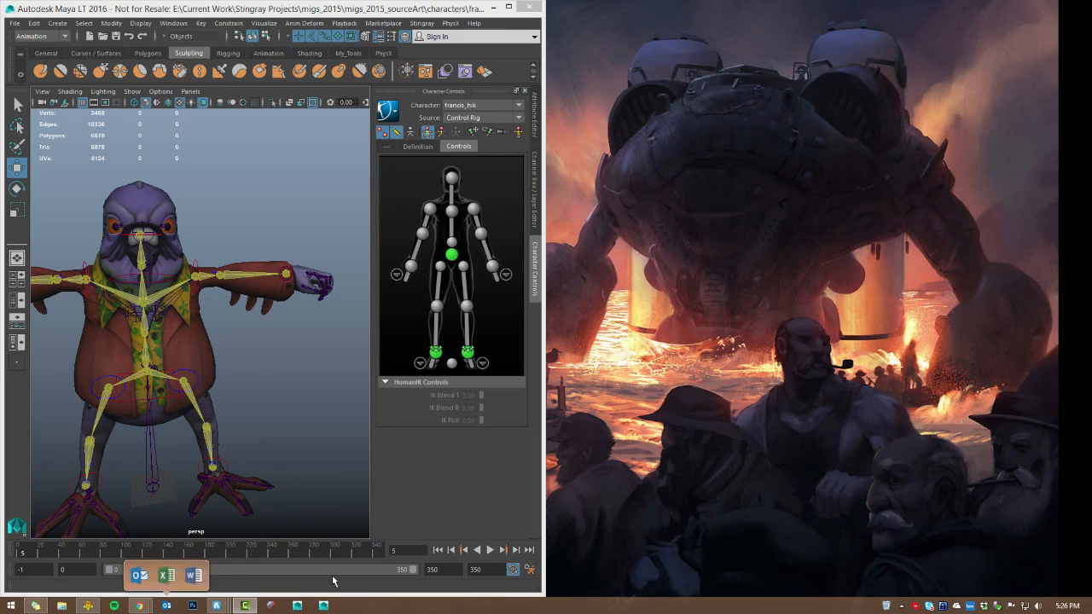
mouse_move(256, 607)
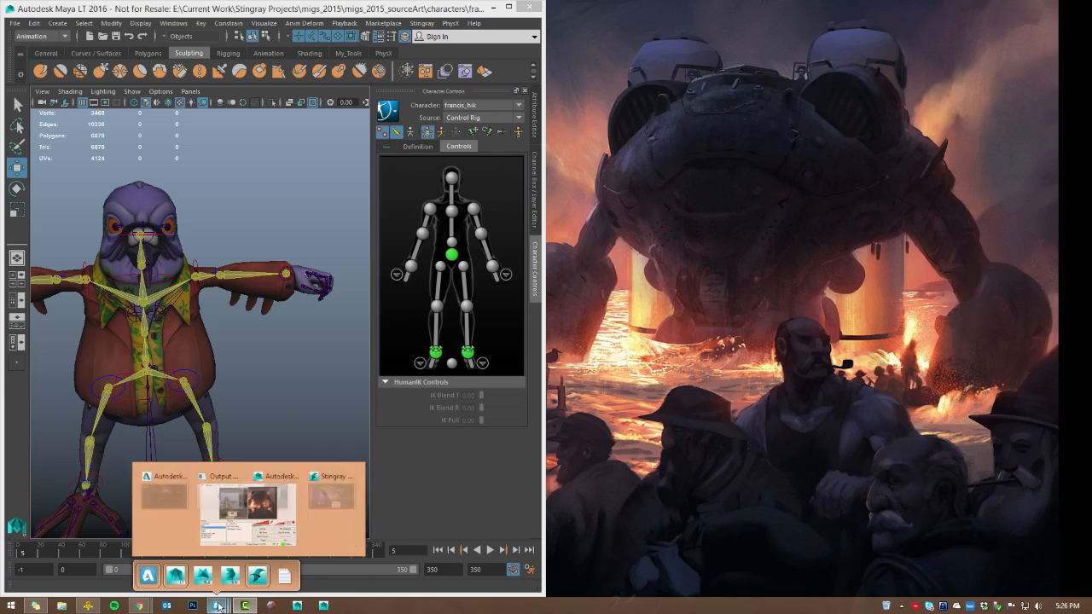
click(435, 511)
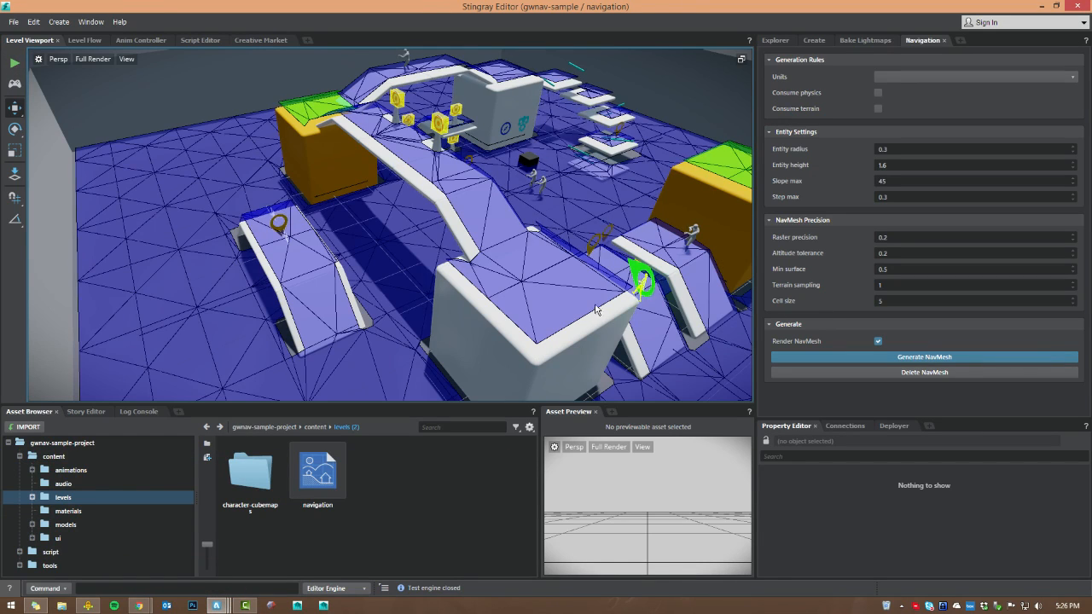
click(91, 21)
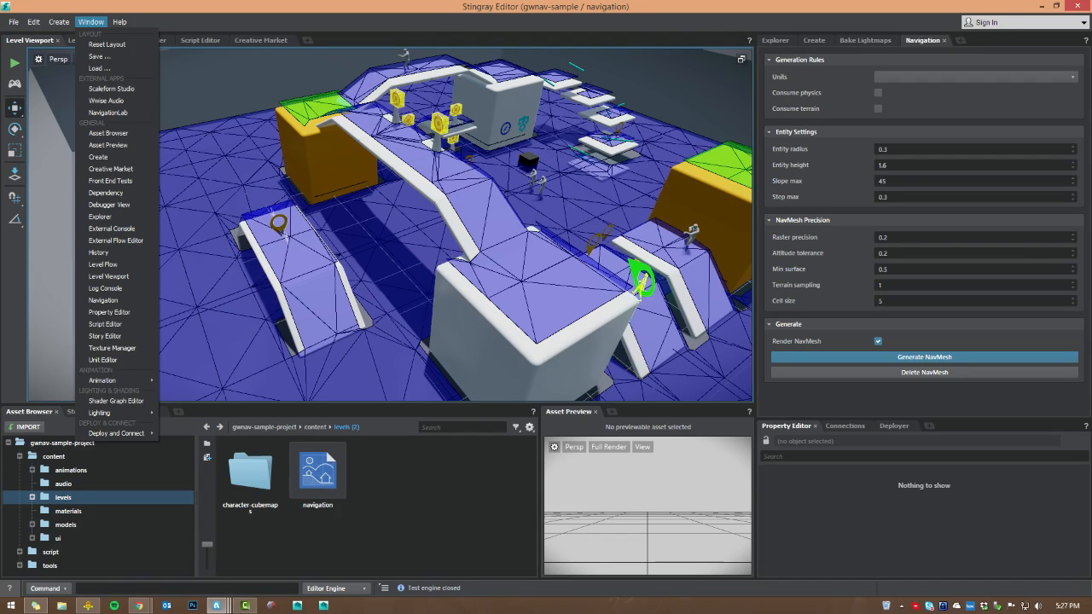
key(Escape)
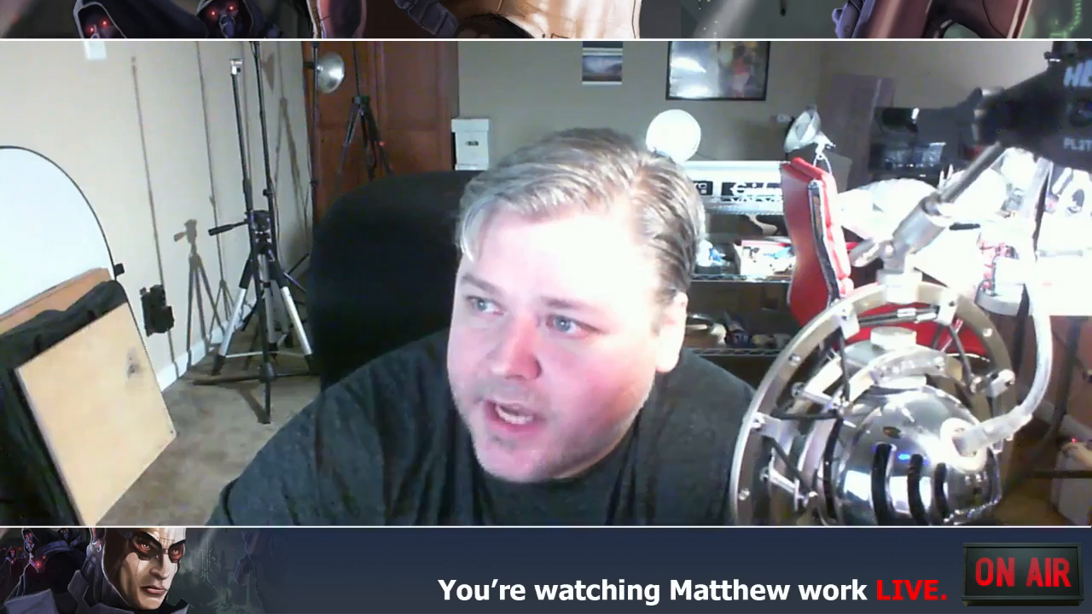